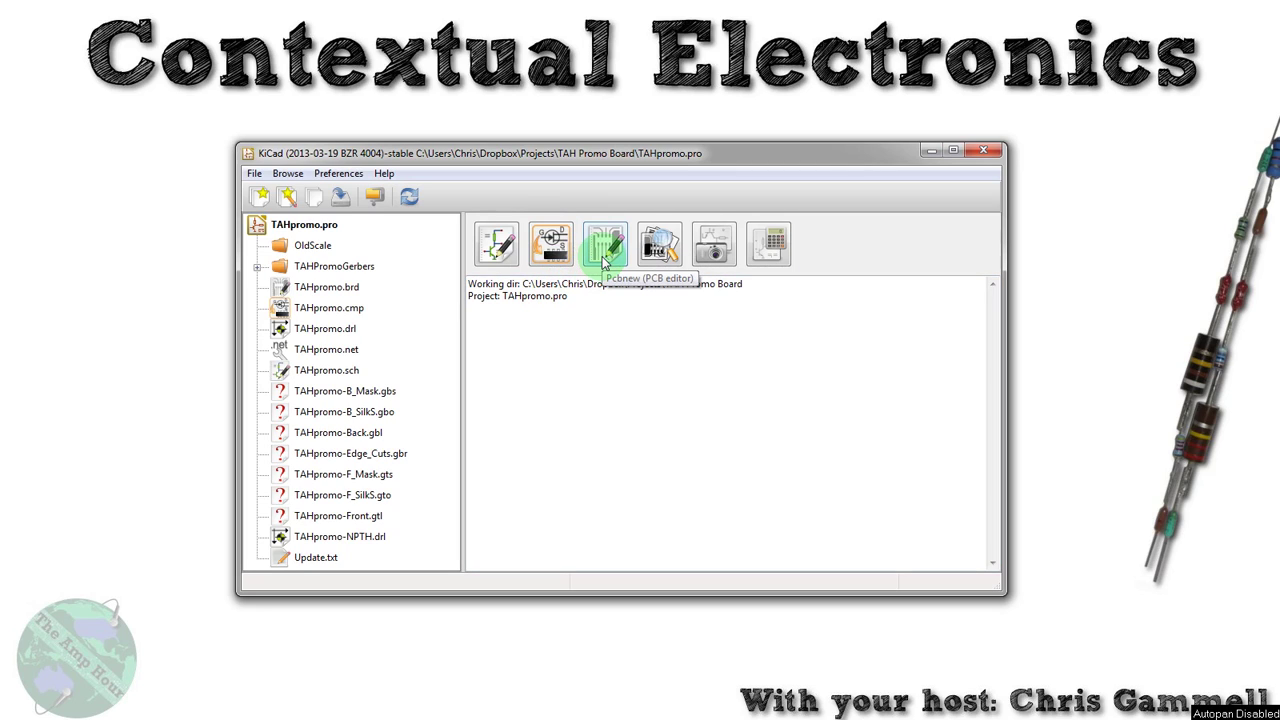
Open the TAHpromo board and hide the Back, B.SilkS and B.Paste layers plus Hidden Text.
{"action": "left_click", "coordinate": [605, 262]}
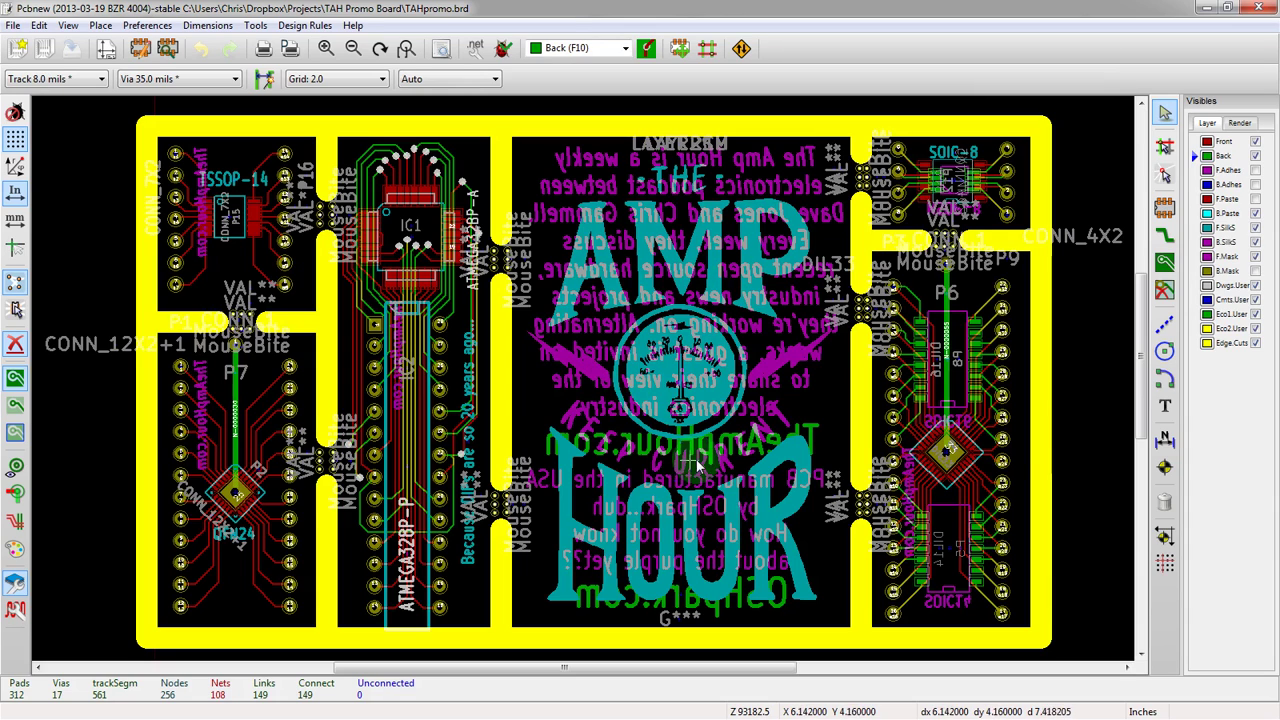
{"action": "left_click", "coordinate": [1255, 156]}
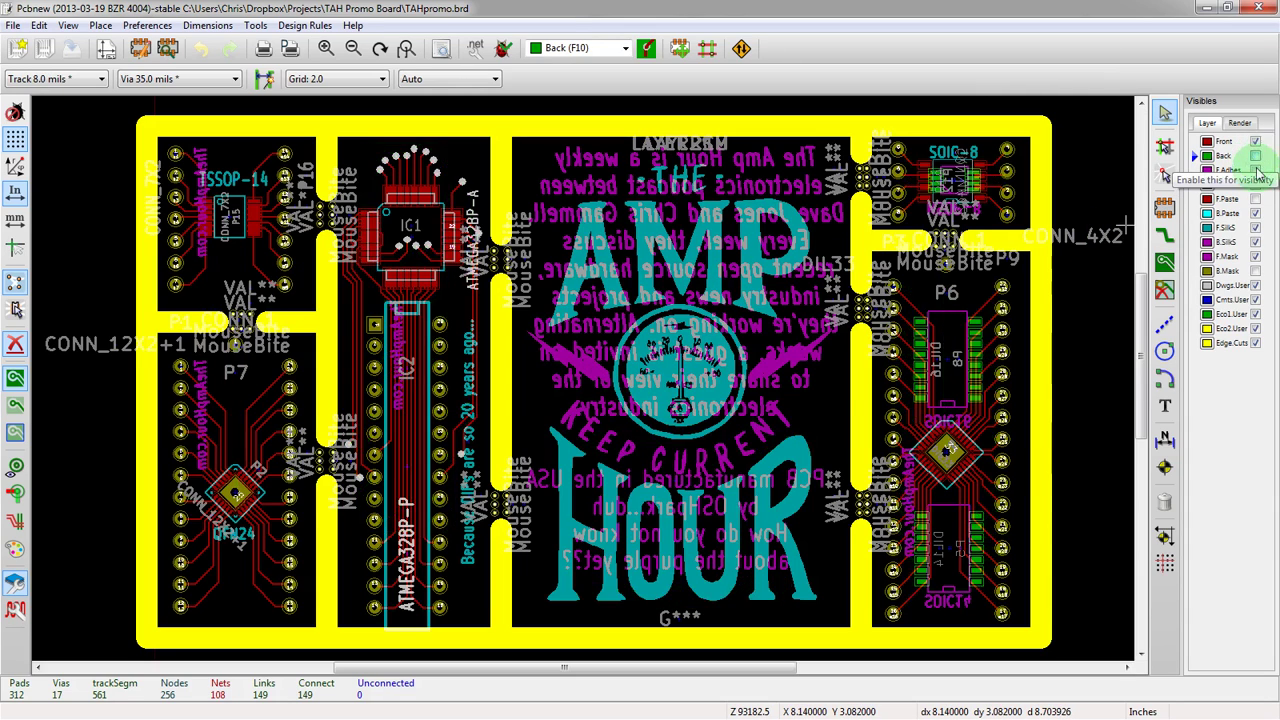
{"action": "left_click", "coordinate": [1256, 242]}
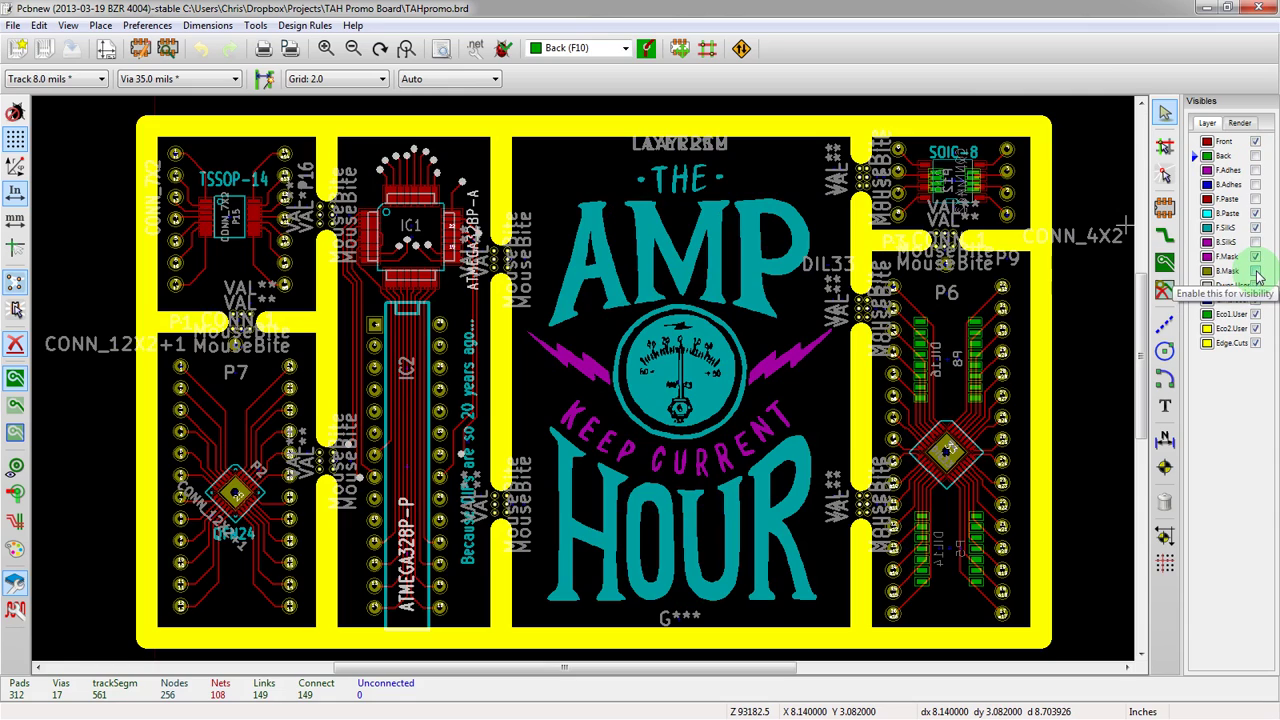
{"action": "left_click", "coordinate": [1255, 213]}
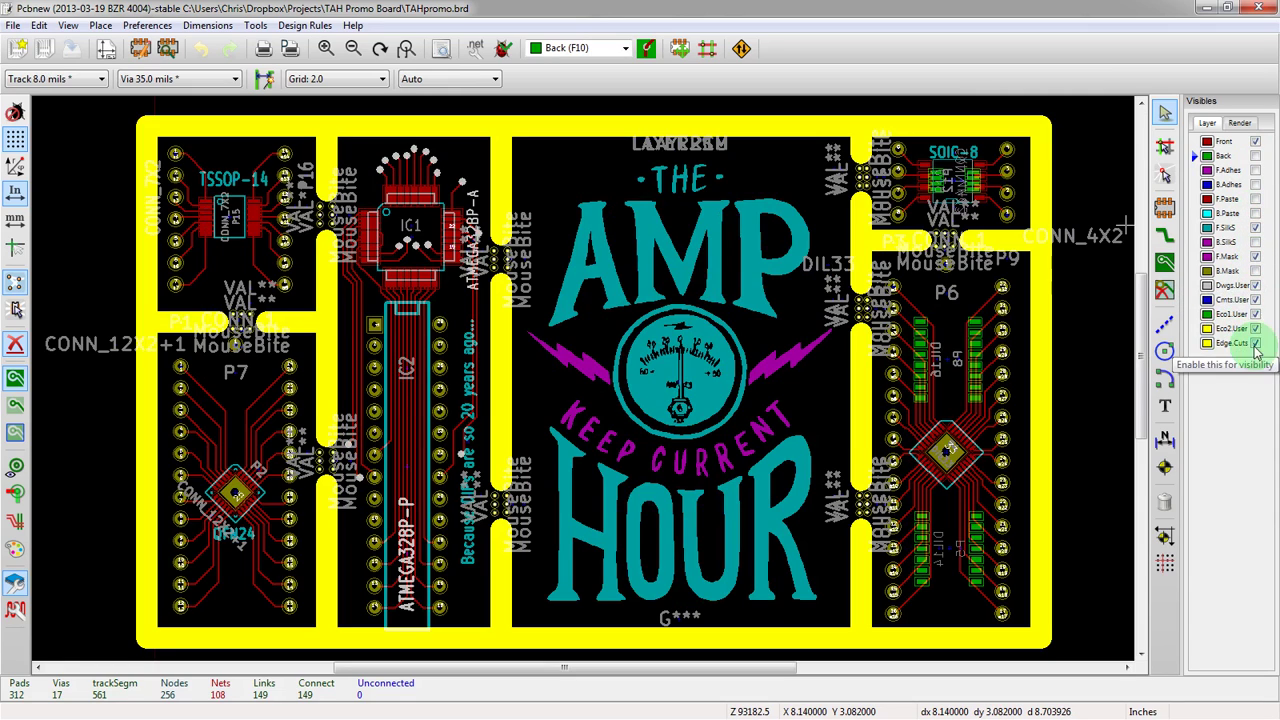
{"action": "left_click", "coordinate": [1241, 125]}
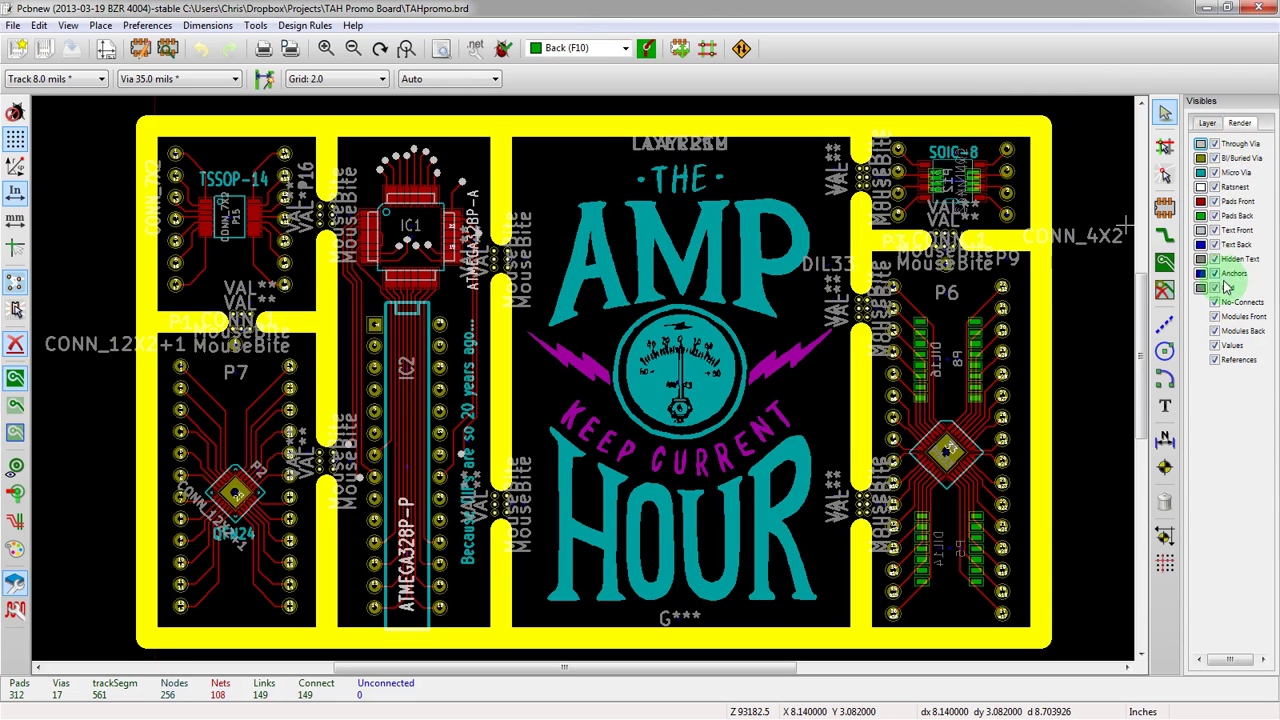
{"action": "left_click", "coordinate": [1215, 259]}
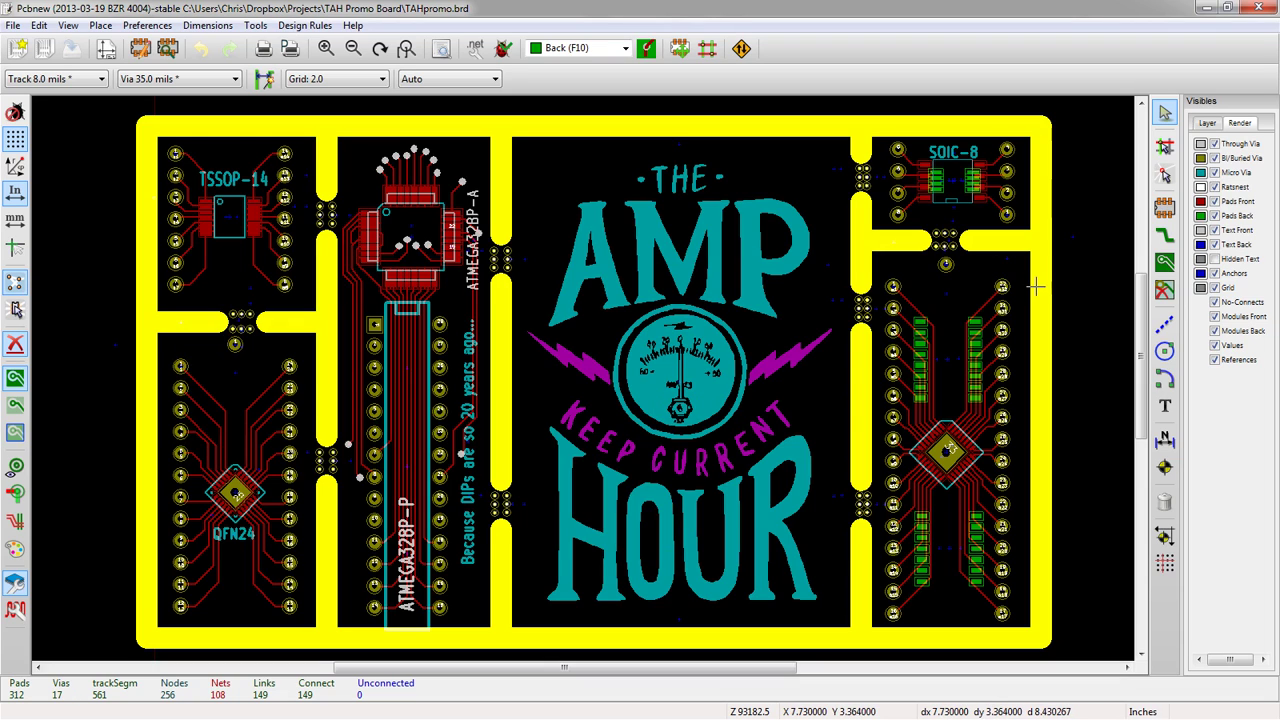
{"action": "left_click", "coordinate": [1207, 122]}
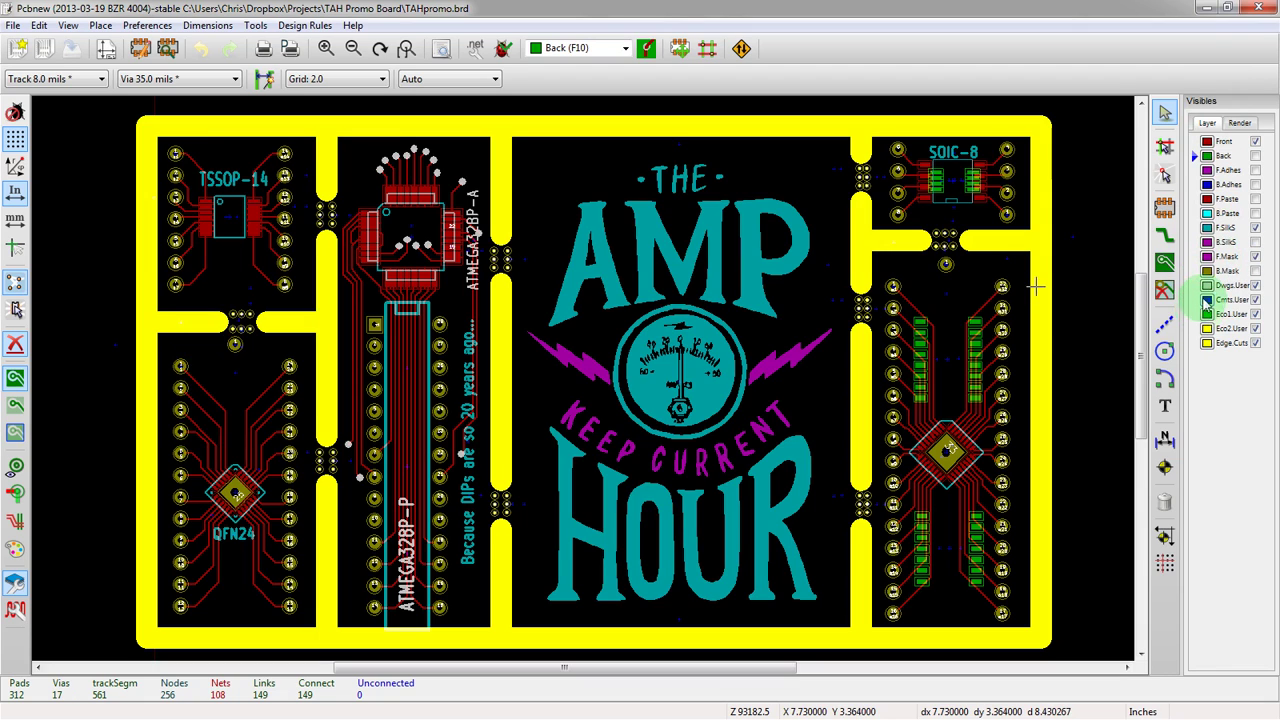
{"action": "left_click", "coordinate": [1240, 122]}
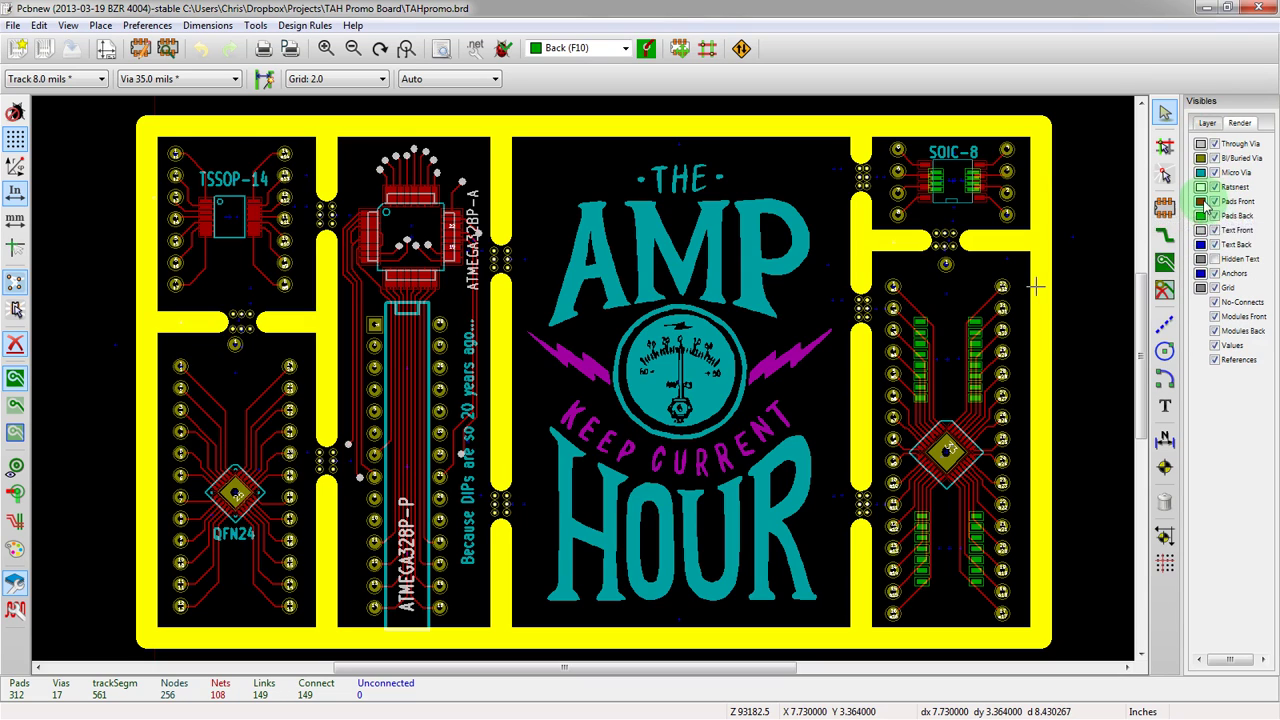
{"action": "left_click", "coordinate": [1215, 202]}
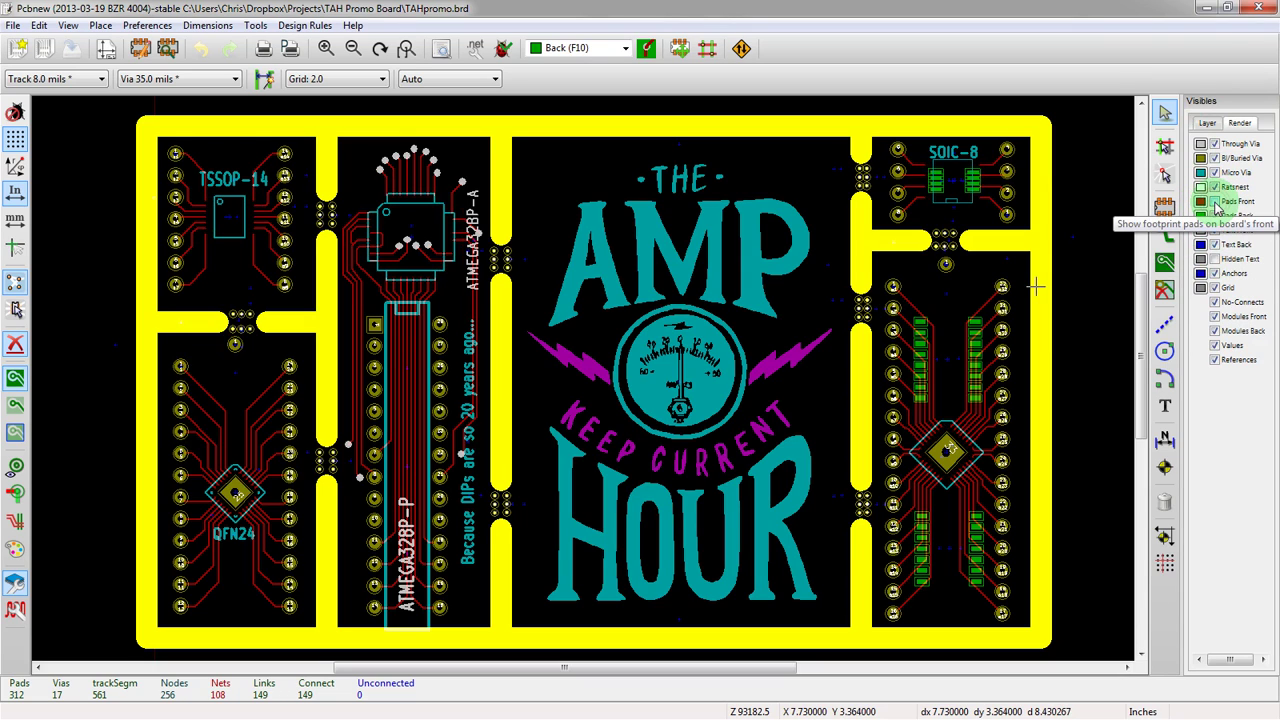
{"action": "left_click", "coordinate": [1215, 202]}
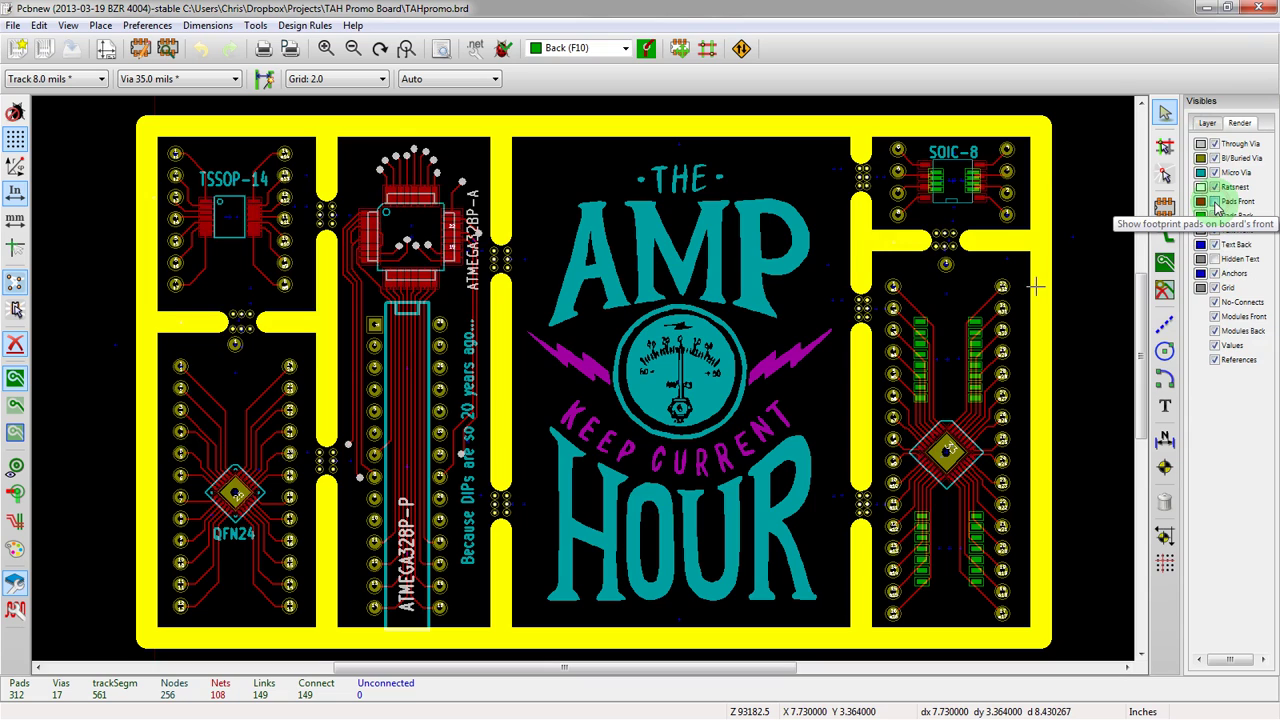
{"action": "left_click", "coordinate": [1205, 123]}
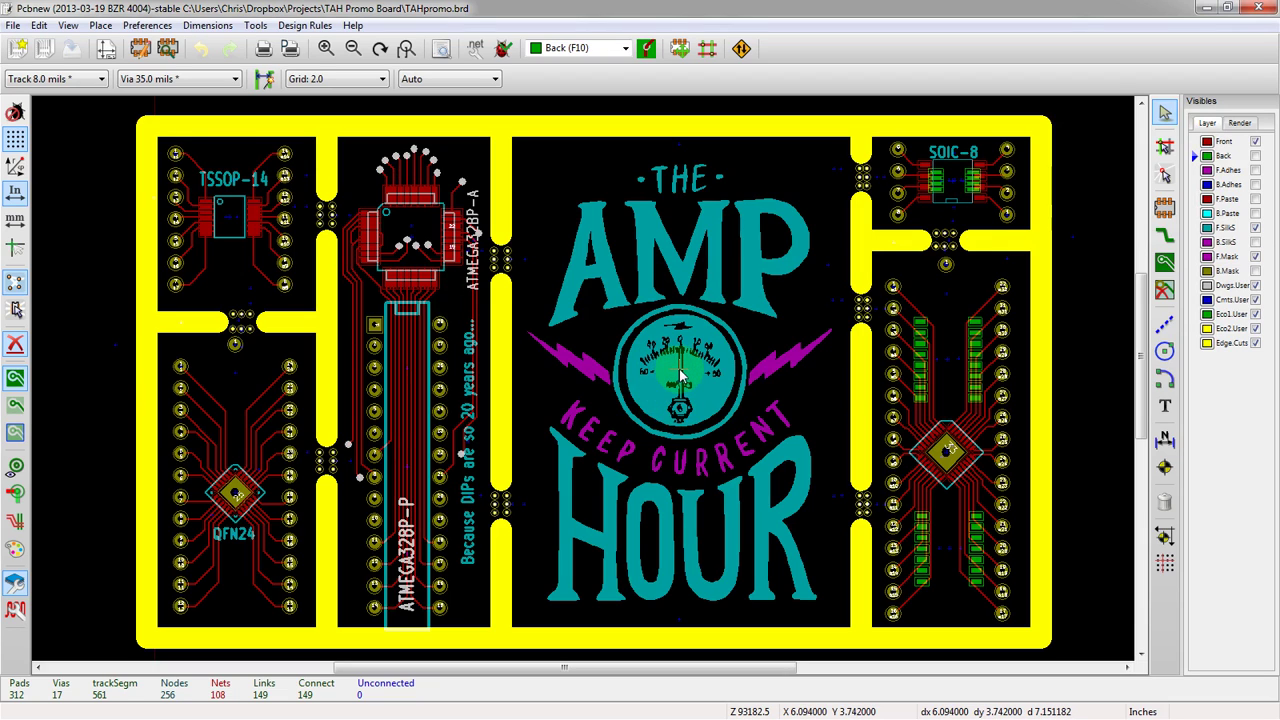
Delete the LAYER2CU, LAYER2SM and LAYER1 logo footprints, confirming each, and view the full board.
{"action": "key", "text": "Delete"}
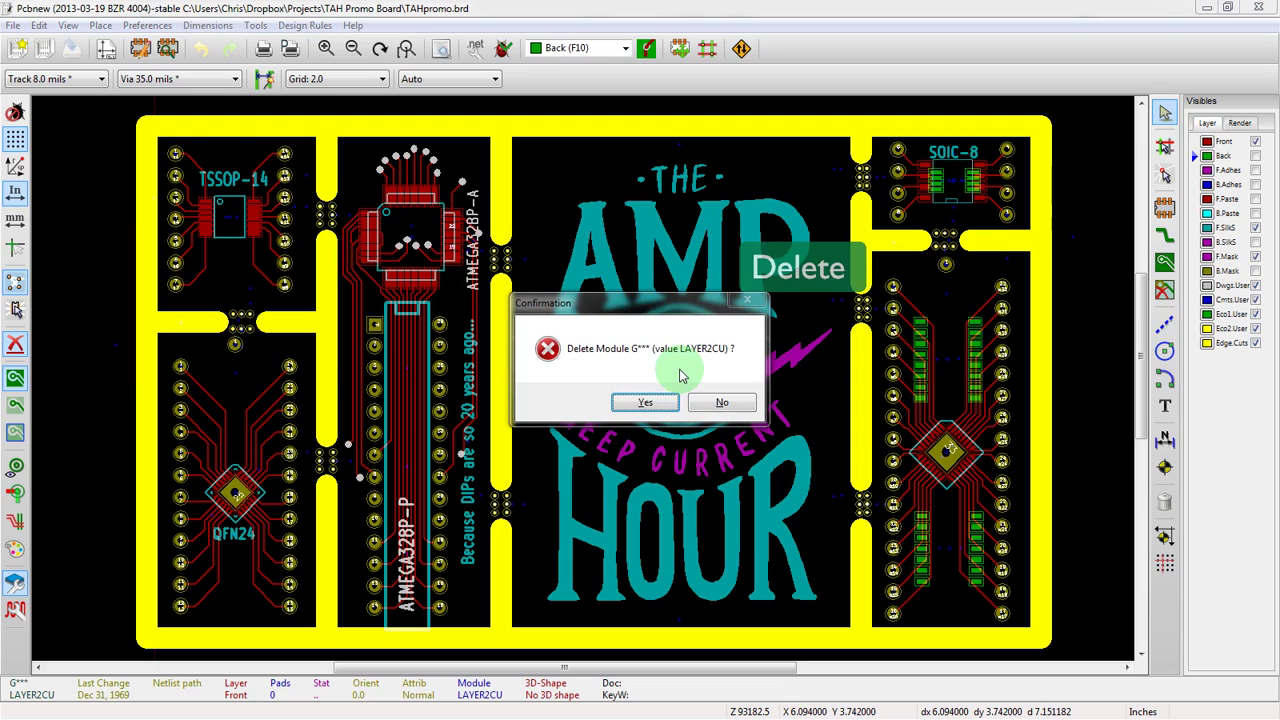
{"action": "left_click", "coordinate": [646, 403]}
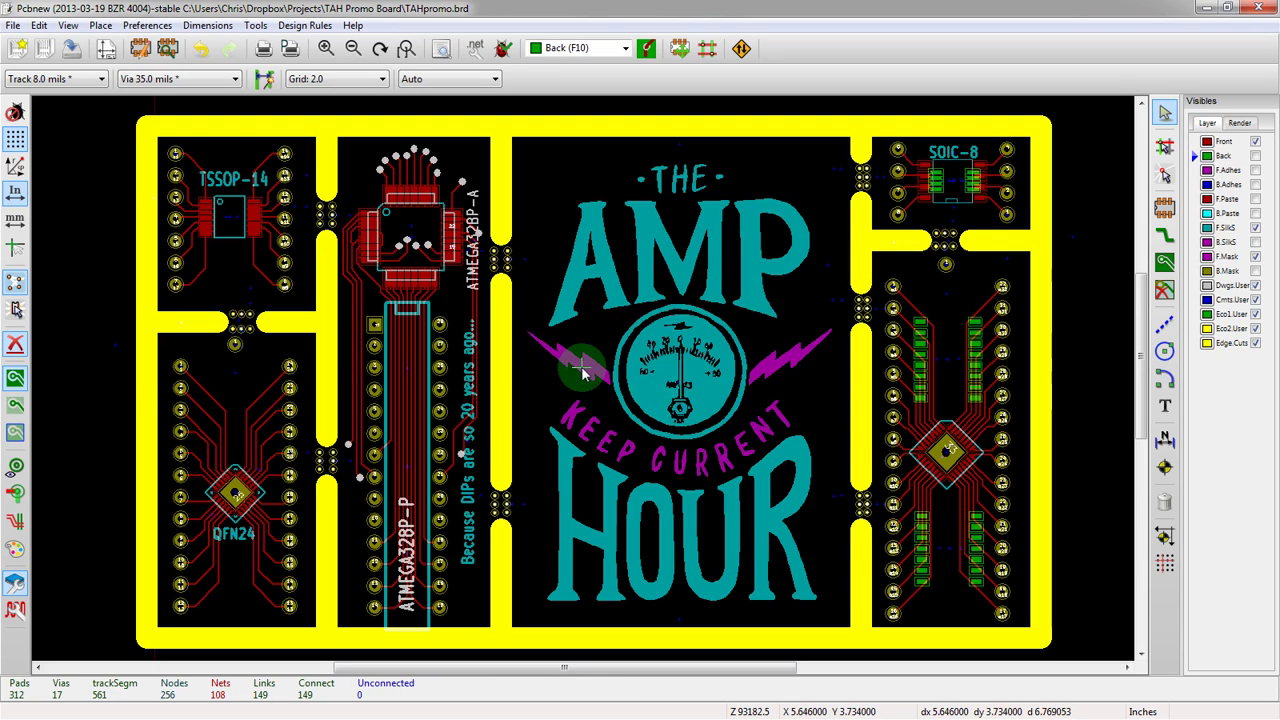
{"action": "key", "text": "Delete"}
{"action": "left_click", "coordinate": [646, 403]}
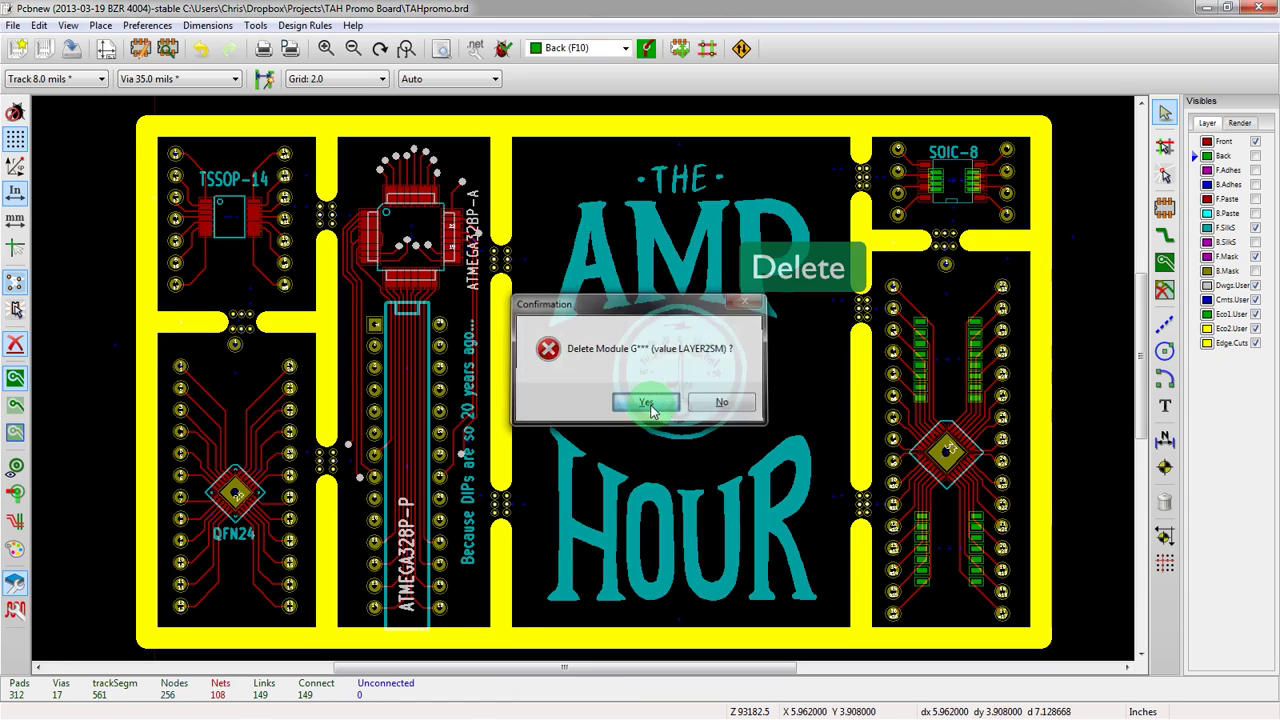
{"action": "key", "text": "Delete"}
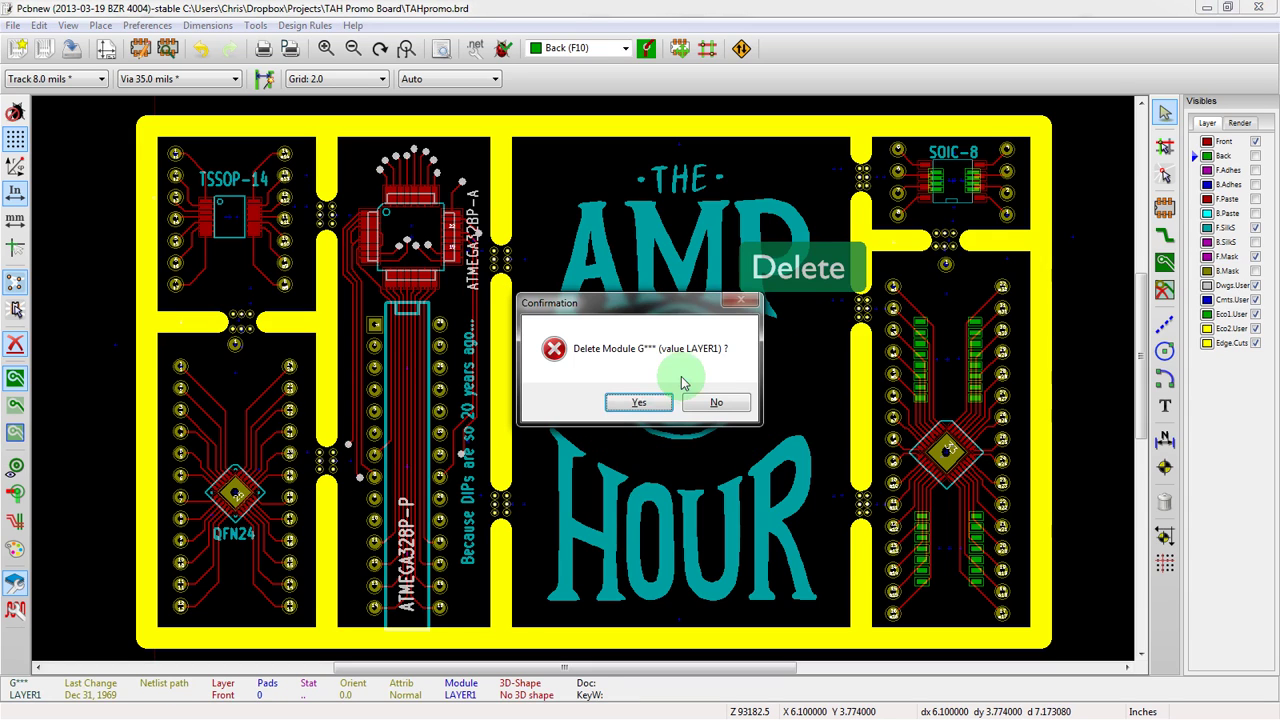
{"action": "left_click", "coordinate": [646, 402]}
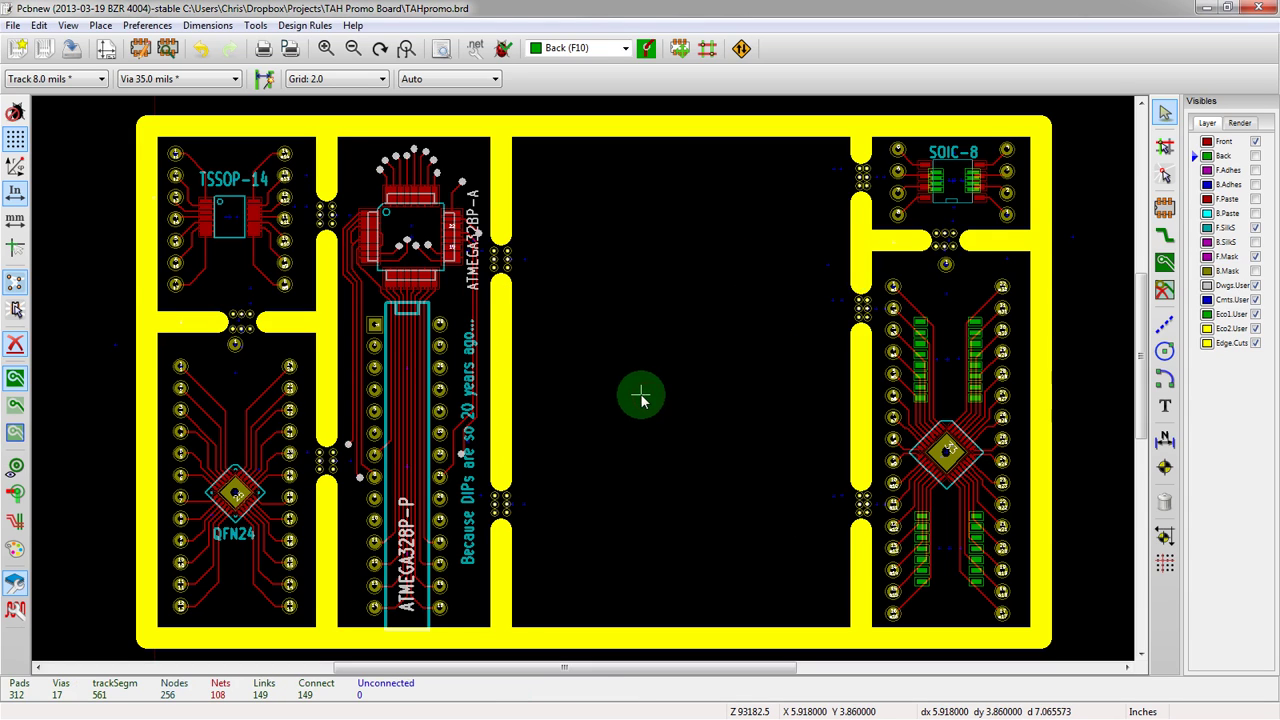
{"action": "scroll", "coordinate": [822, 316], "scroll_direction": "up", "scroll_amount": 1}
{"action": "scroll", "coordinate": [558, 383], "scroll_direction": "down", "scroll_amount": 2}
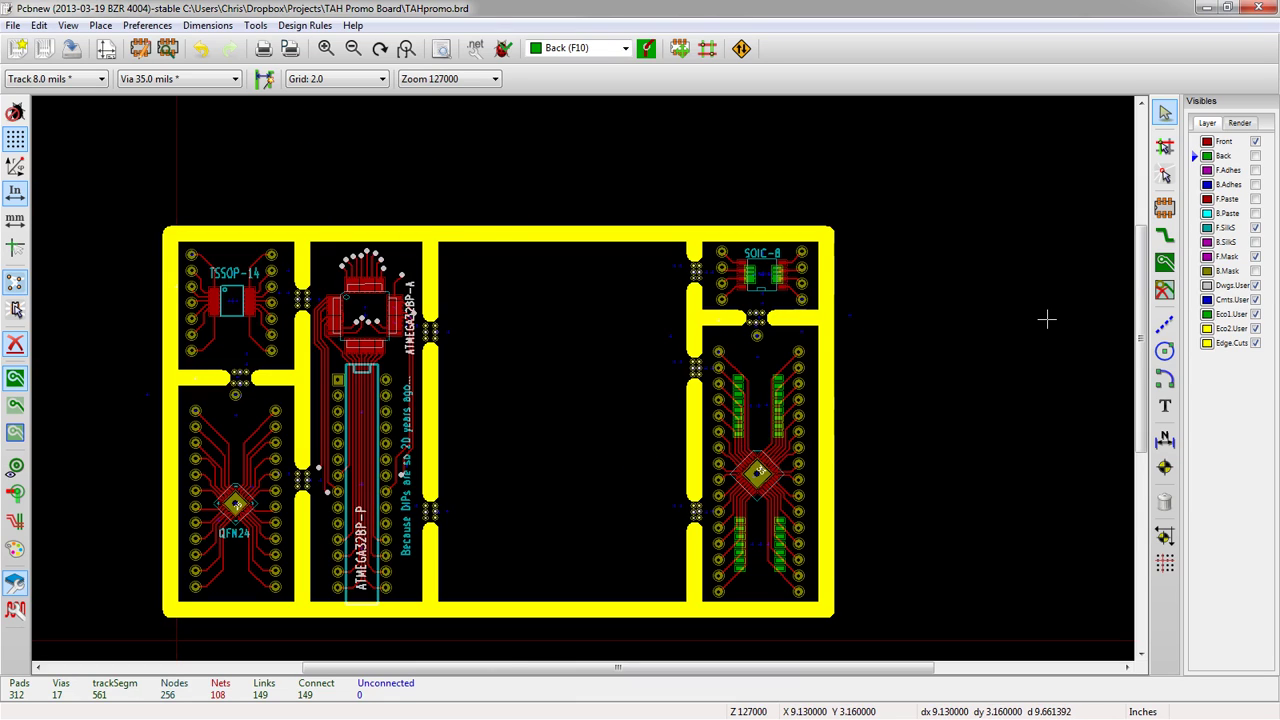
{"action": "left_click", "coordinate": [936, 334]}
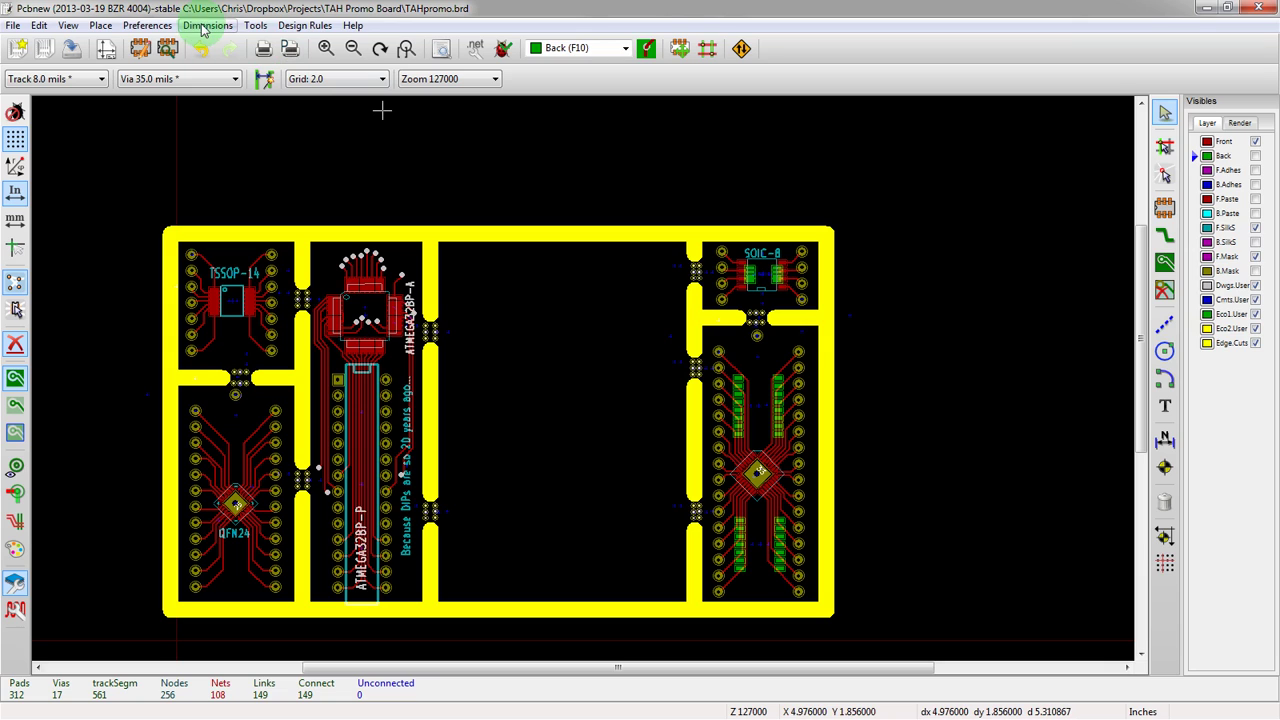
Open the footprint library settings from Preferences and select the TAH Promo Board search path.
{"action": "left_click", "coordinate": [158, 25]}
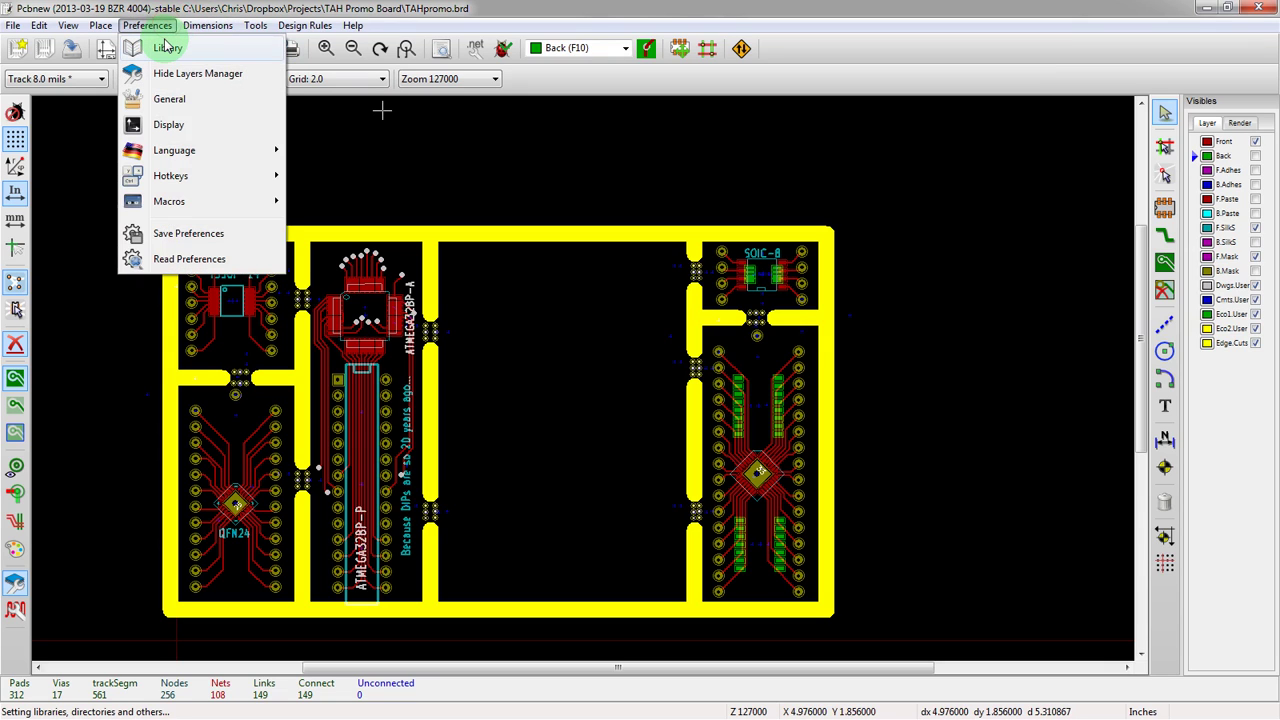
{"action": "left_click", "coordinate": [166, 47]}
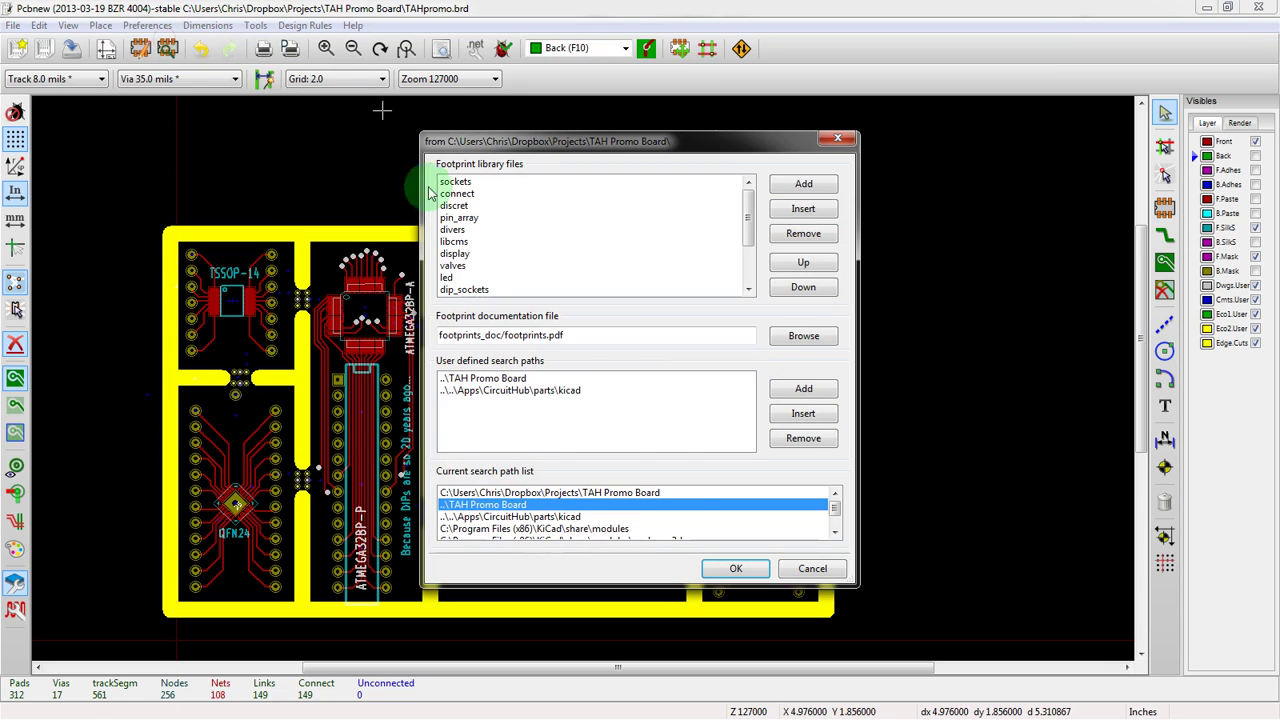
{"action": "left_click_drag", "start_coordinate": [532, 150], "coordinate": [799, 180]}
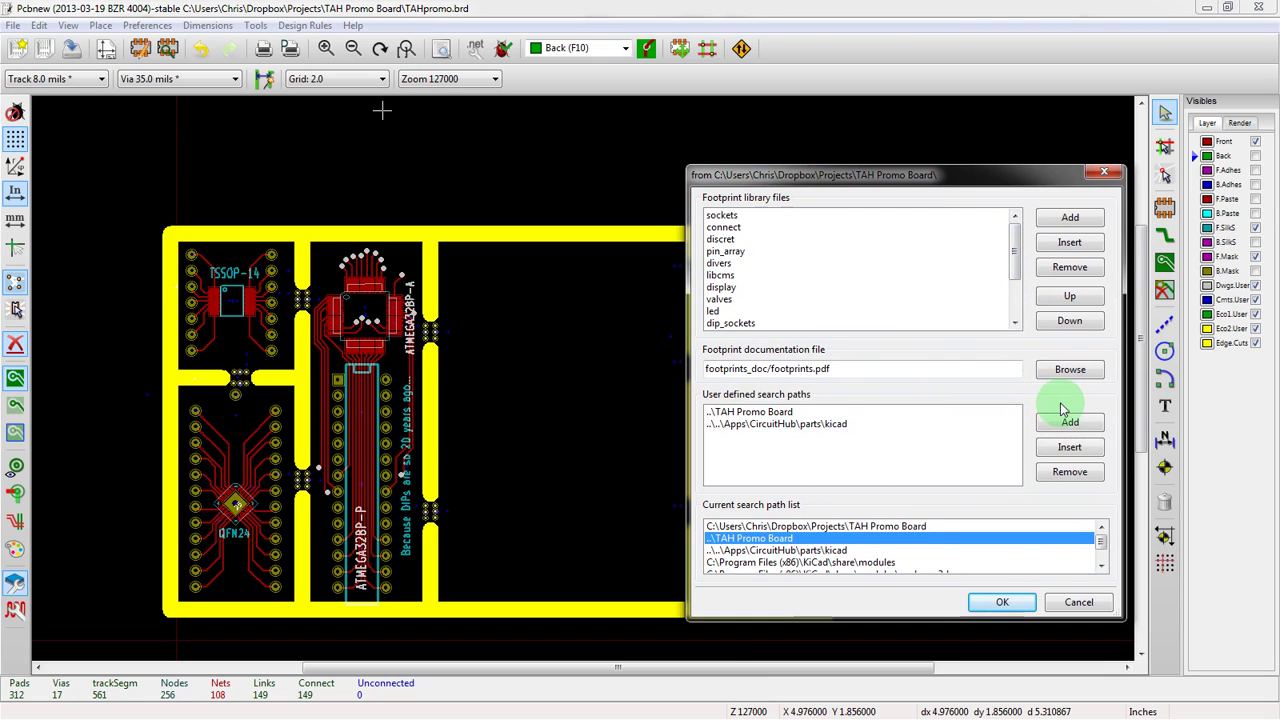
{"action": "left_click", "coordinate": [833, 448]}
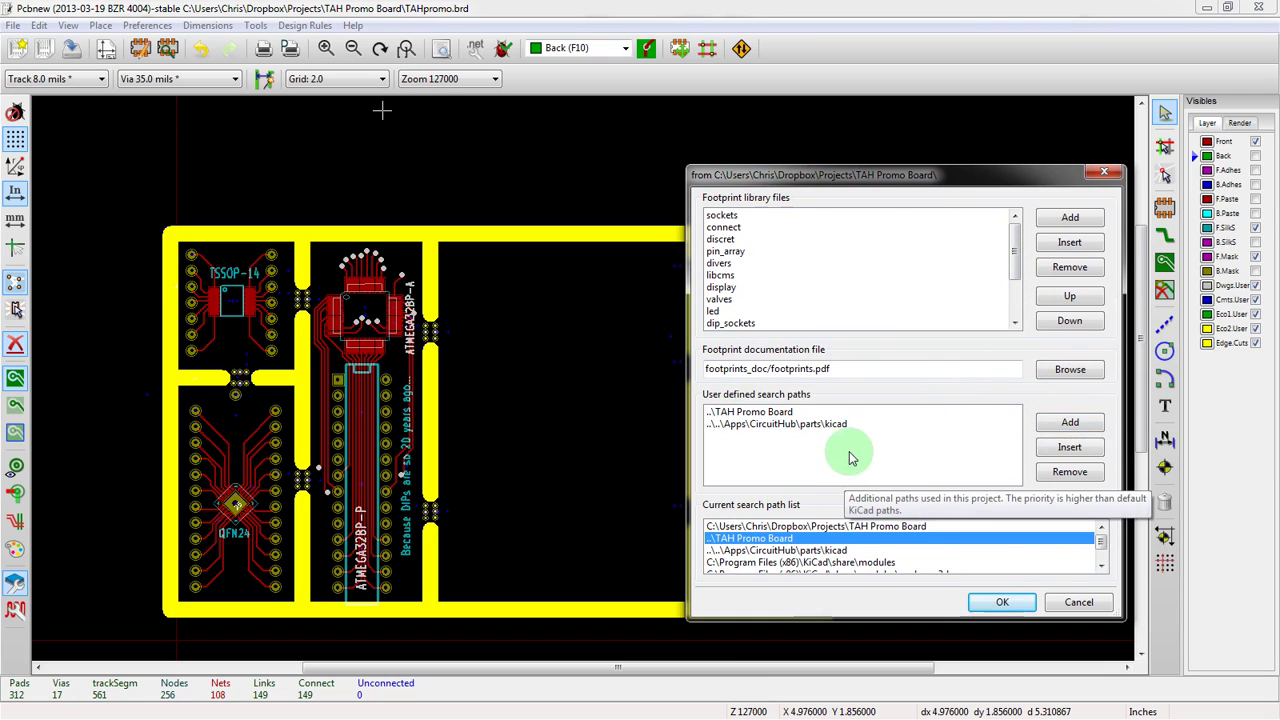
{"action": "left_click", "coordinate": [752, 413]}
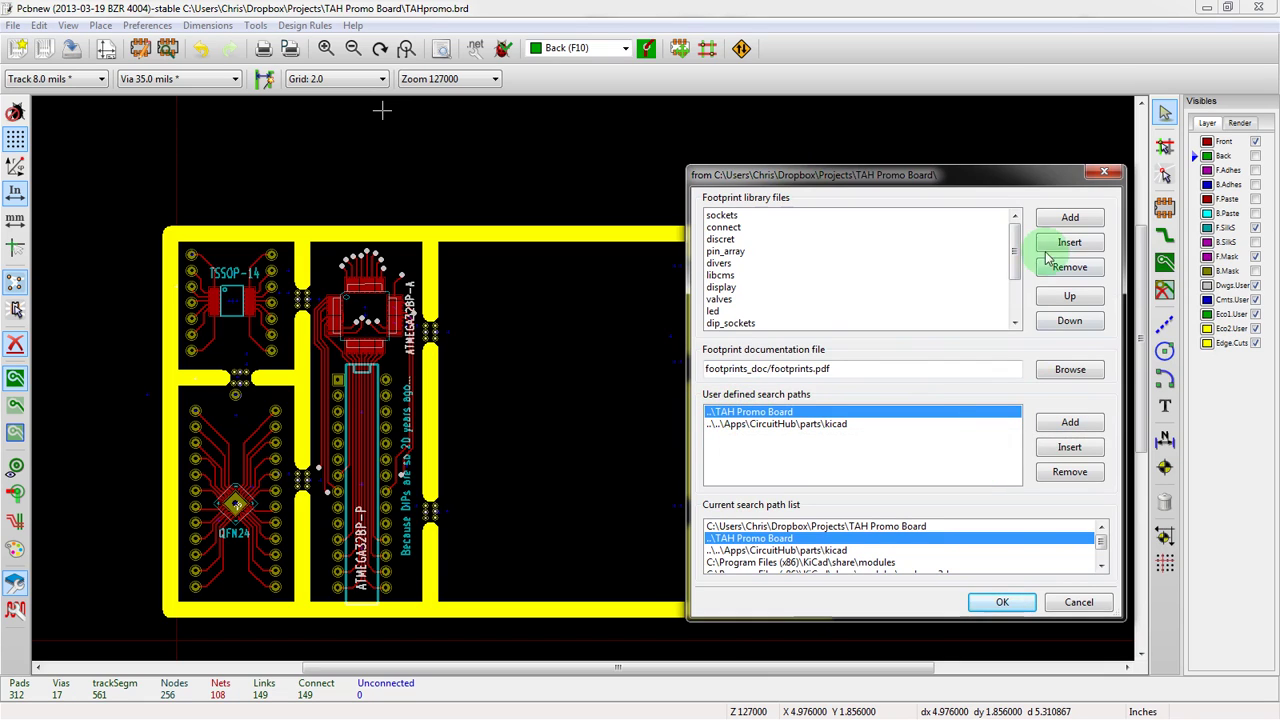
Start adding a user-defined search path, then cancel the Browse For Folder dialog.
{"action": "left_click_drag", "start_coordinate": [1016, 255], "coordinate": [1015, 286]}
{"action": "left_click", "coordinate": [1071, 424]}
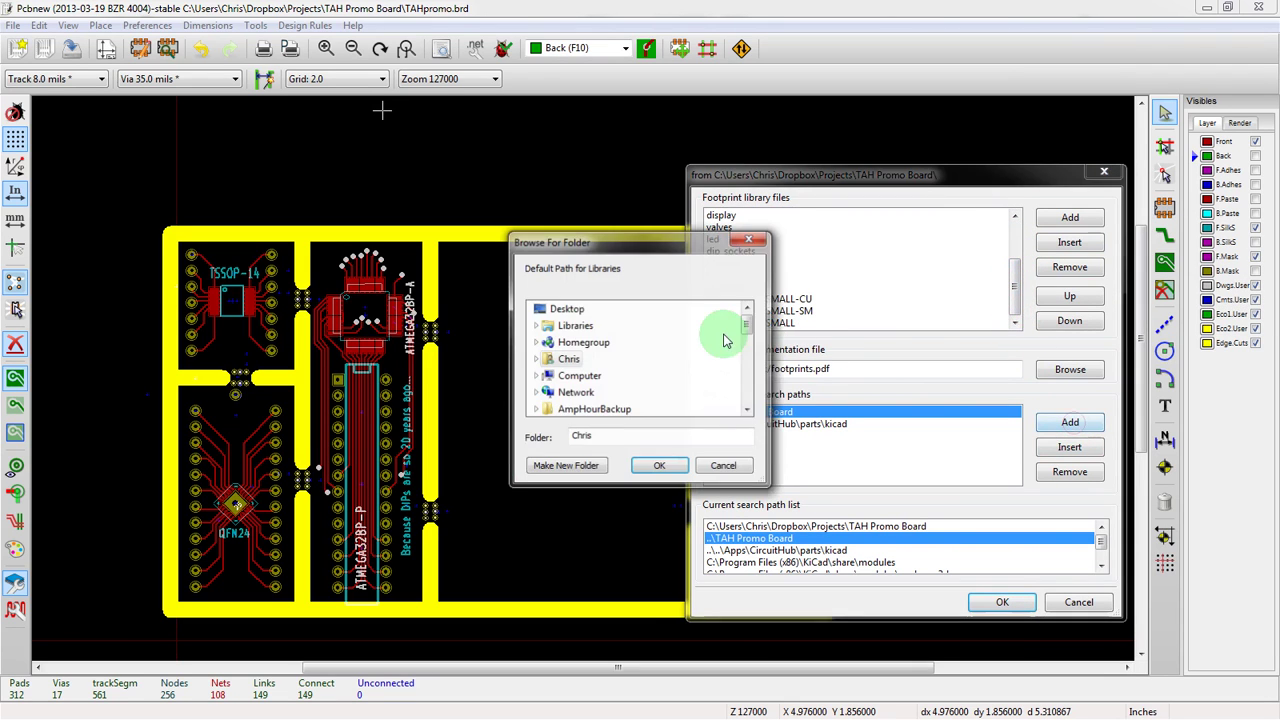
{"action": "left_click", "coordinate": [750, 330]}
{"action": "left_click_drag", "start_coordinate": [750, 330], "coordinate": [742, 295]}
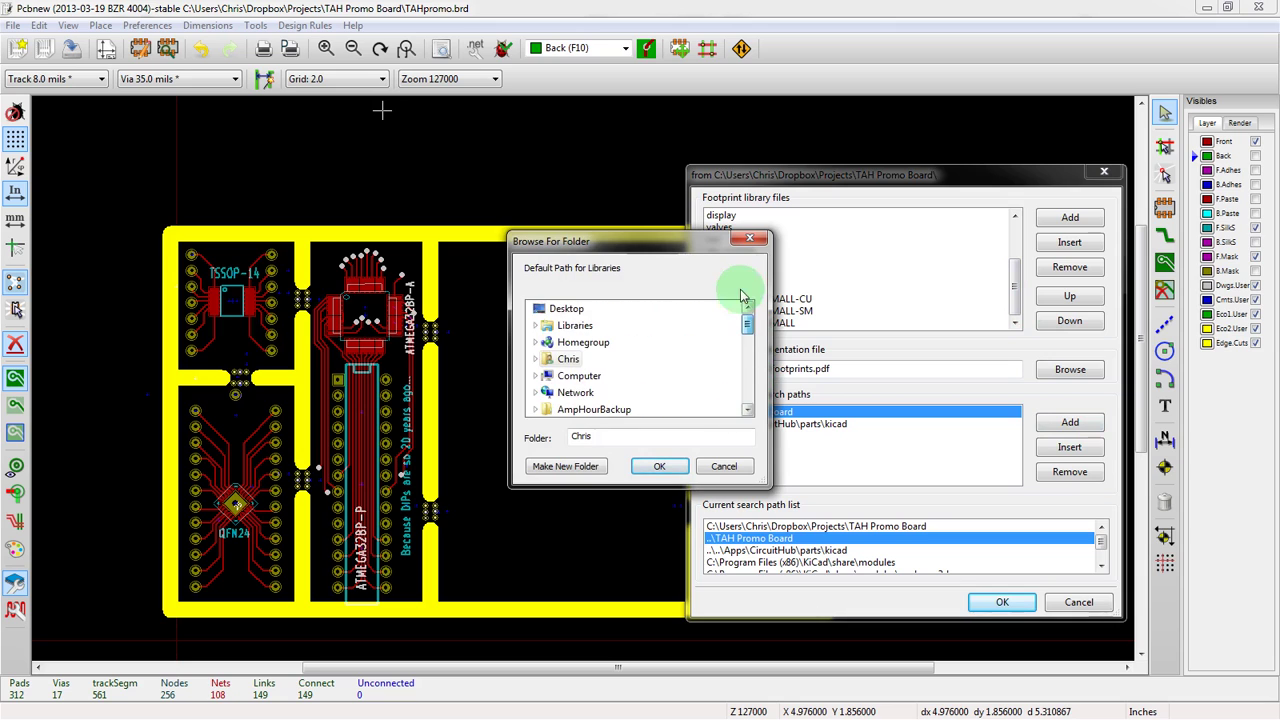
{"action": "left_click", "coordinate": [726, 465]}
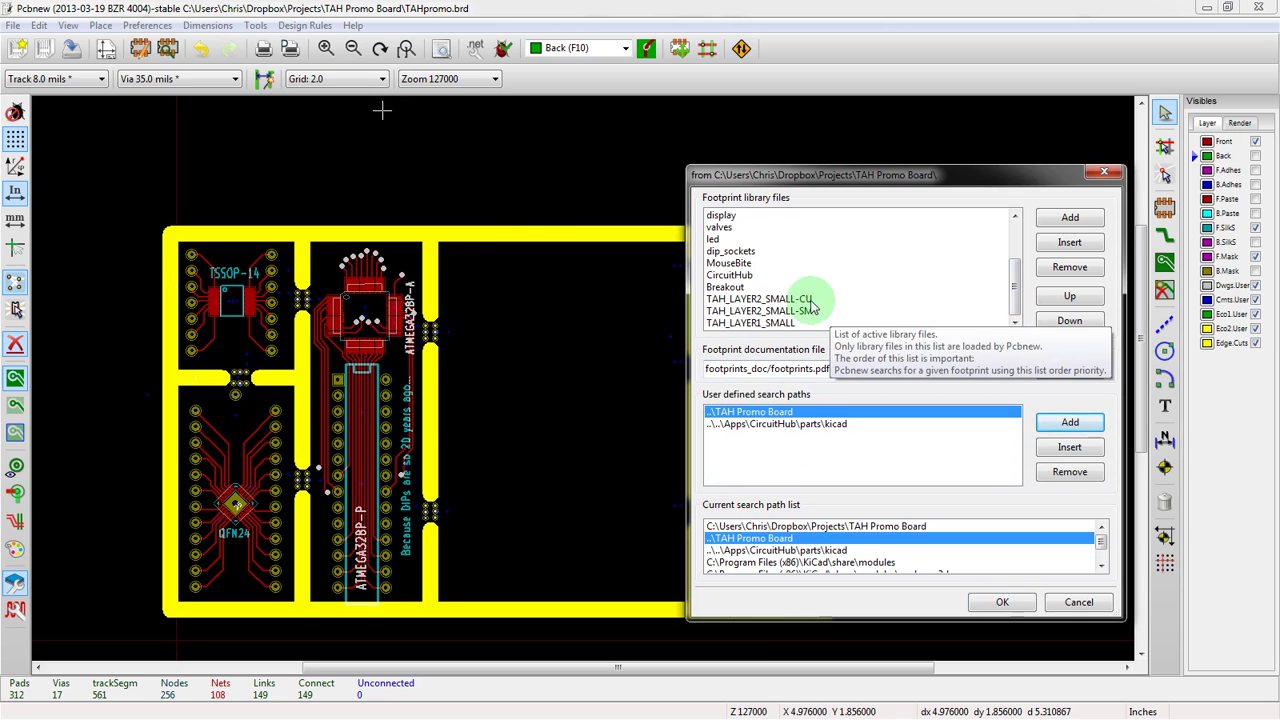
Start adding a footprint library file, then close the file picker without adding anything.
{"action": "left_click", "coordinate": [1066, 220]}
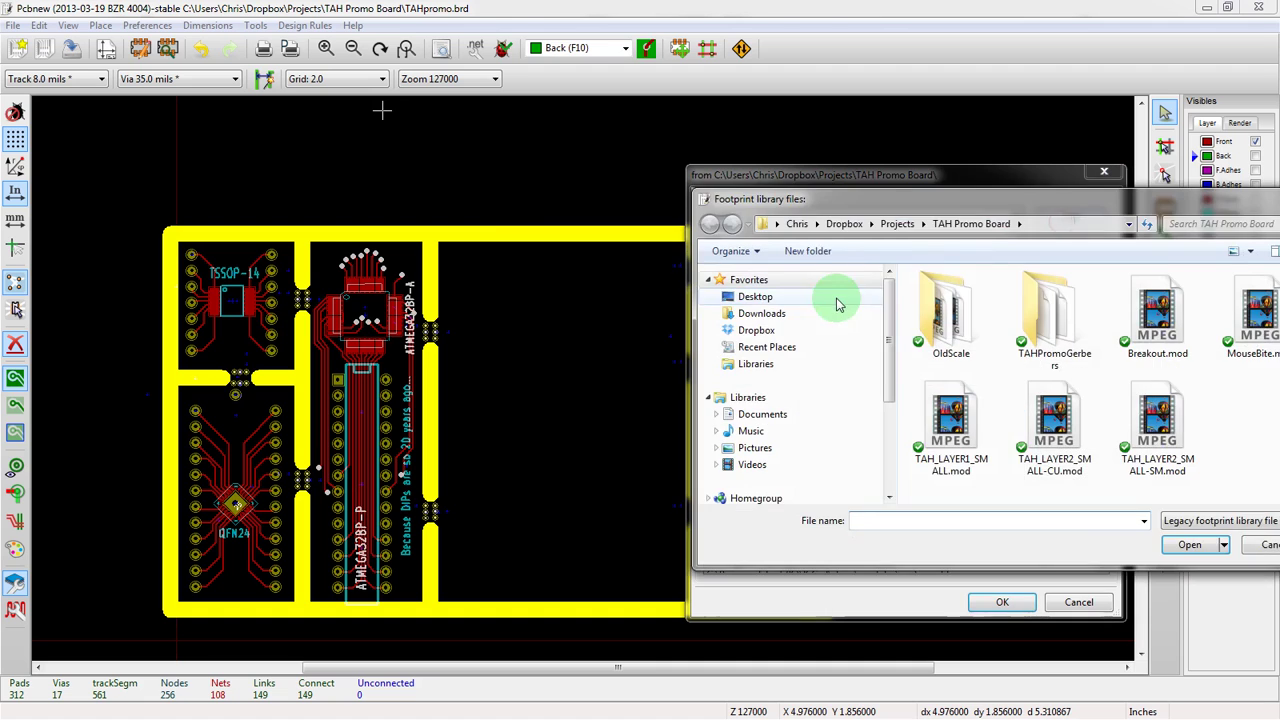
{"action": "left_click", "coordinate": [799, 250]}
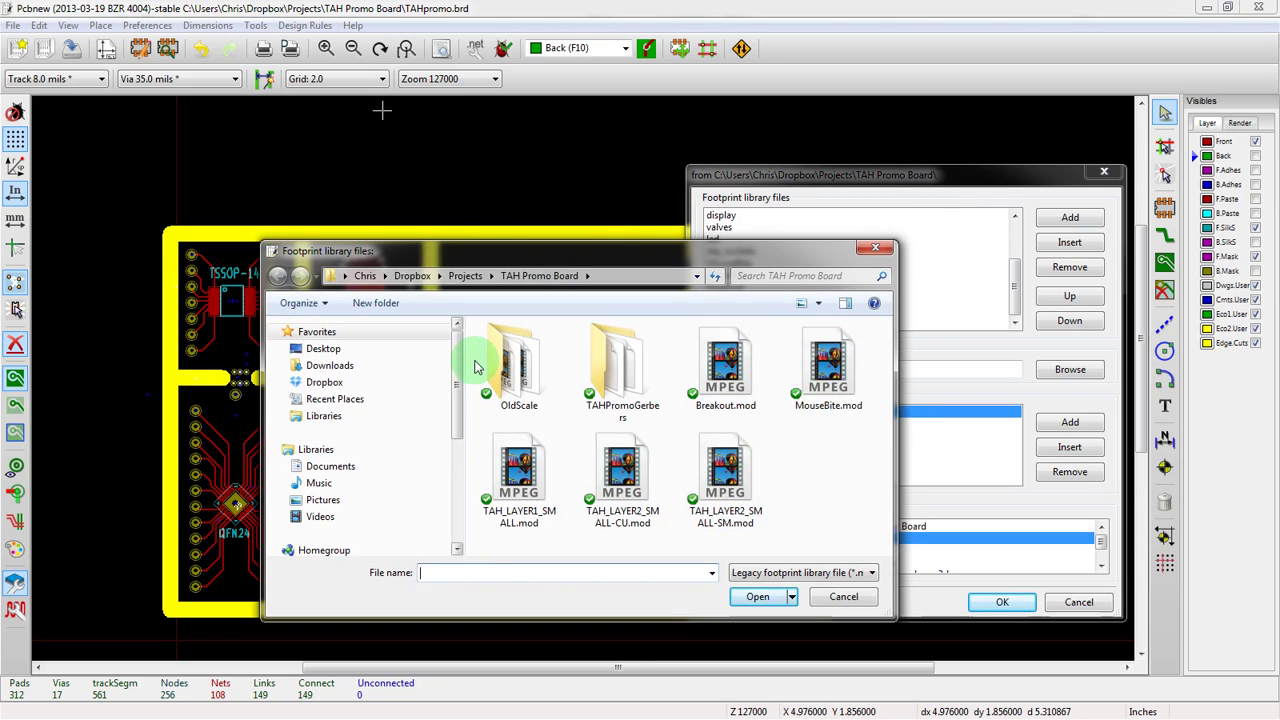
{"action": "left_click_drag", "start_coordinate": [469, 256], "coordinate": [650, 244]}
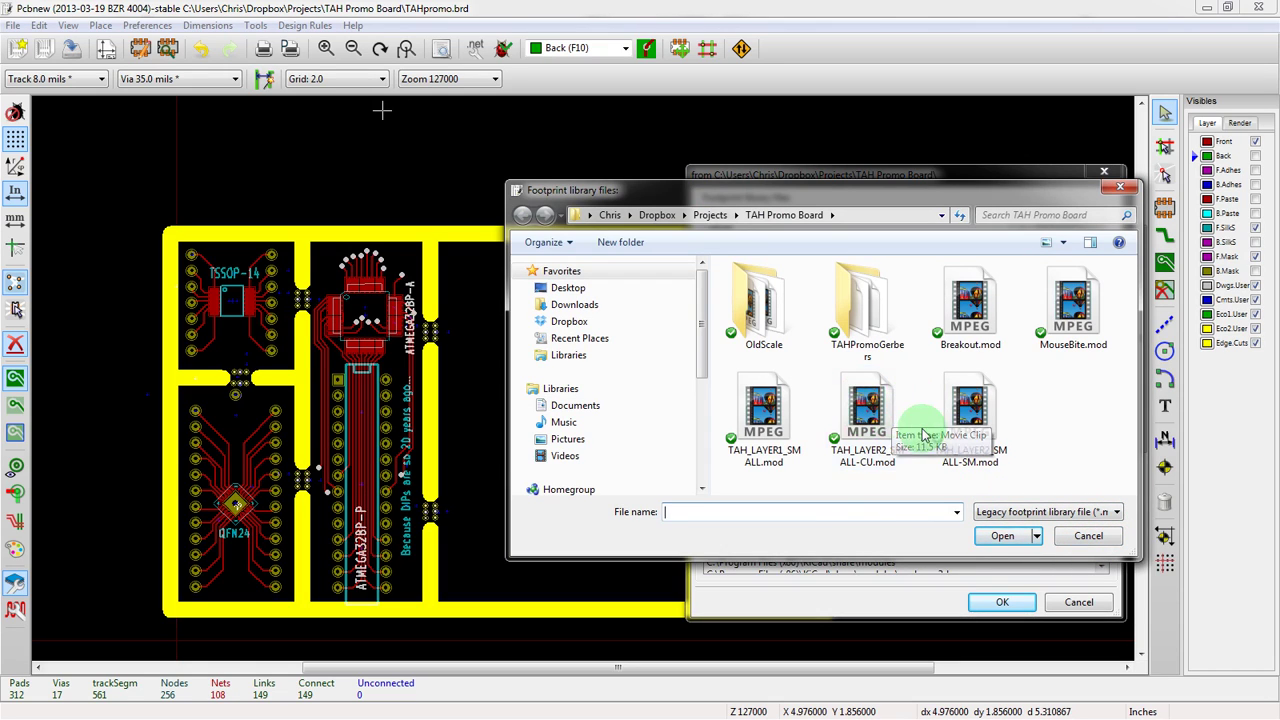
{"action": "left_click", "coordinate": [1085, 536]}
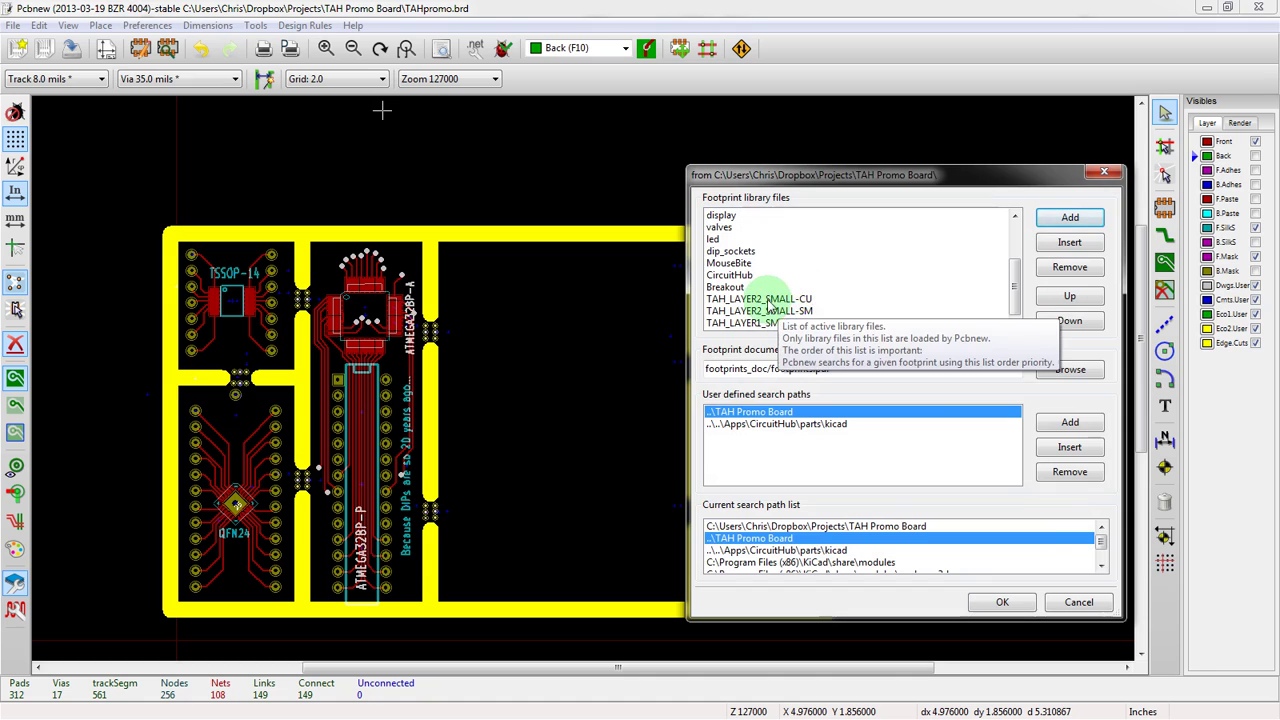
Select the TAH logo and MouseBite library entries, then cancel the library settings unchanged.
{"action": "left_click_drag", "start_coordinate": [768, 304], "coordinate": [769, 328]}
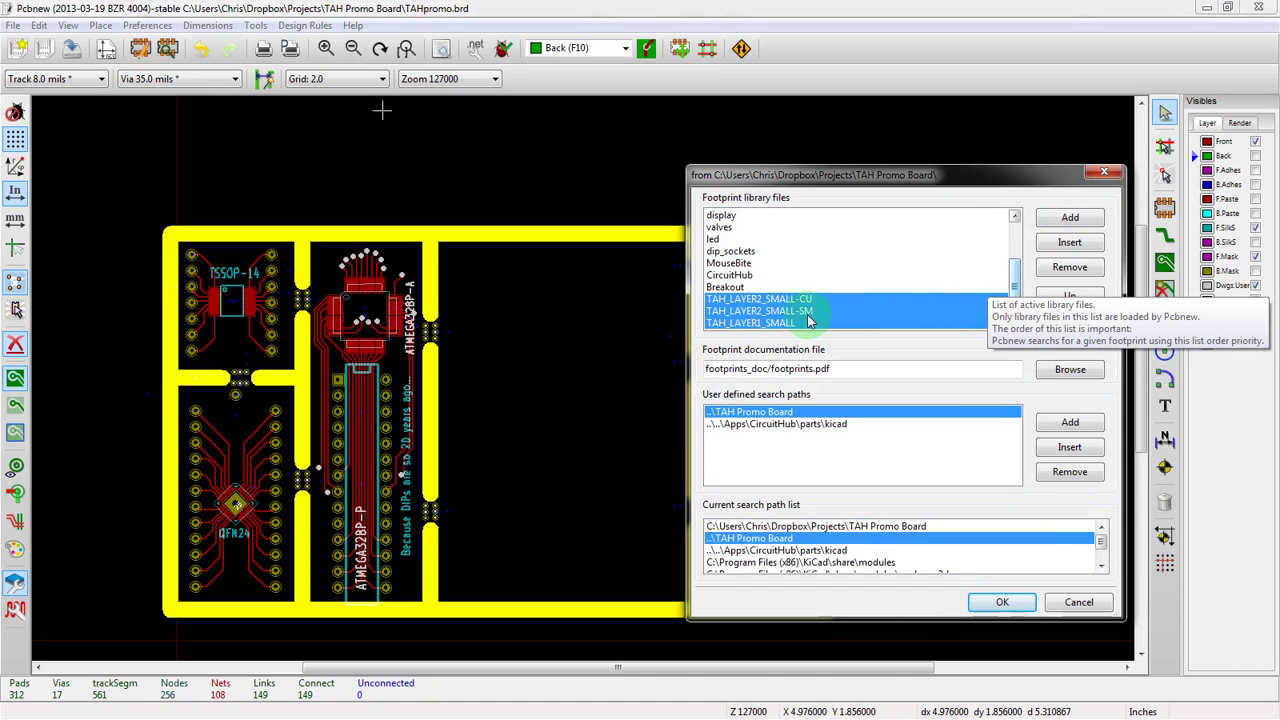
{"action": "left_click", "coordinate": [758, 264]}
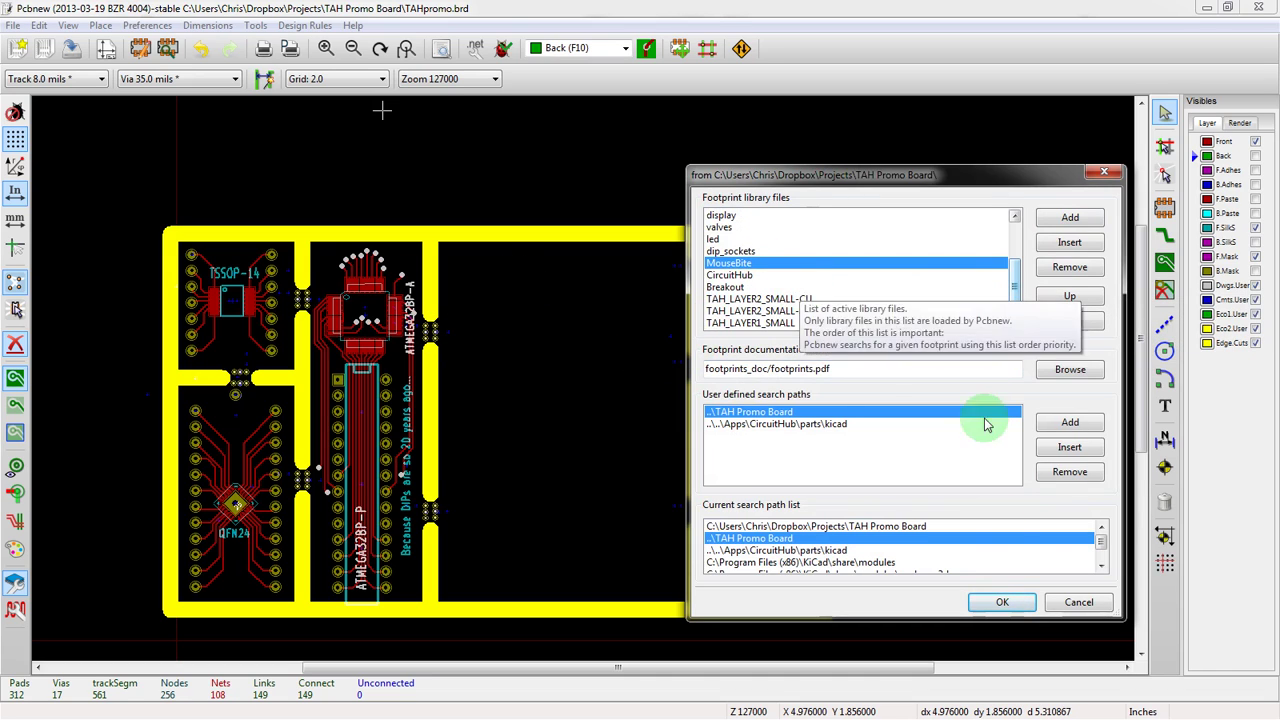
{"action": "left_click", "coordinate": [1080, 601]}
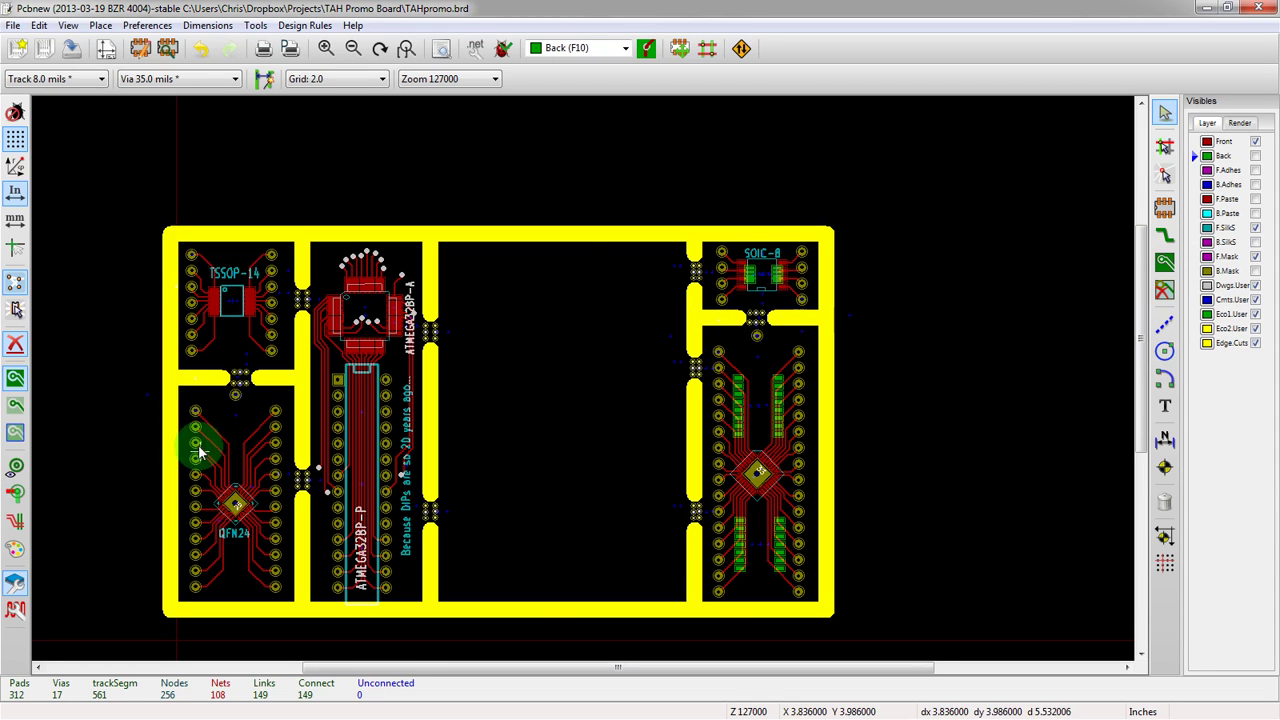
{"action": "scroll", "coordinate": [192, 450], "scroll_direction": "up", "scroll_amount": 1}
{"action": "scroll", "coordinate": [585, 383], "scroll_direction": "up", "scroll_amount": 4}
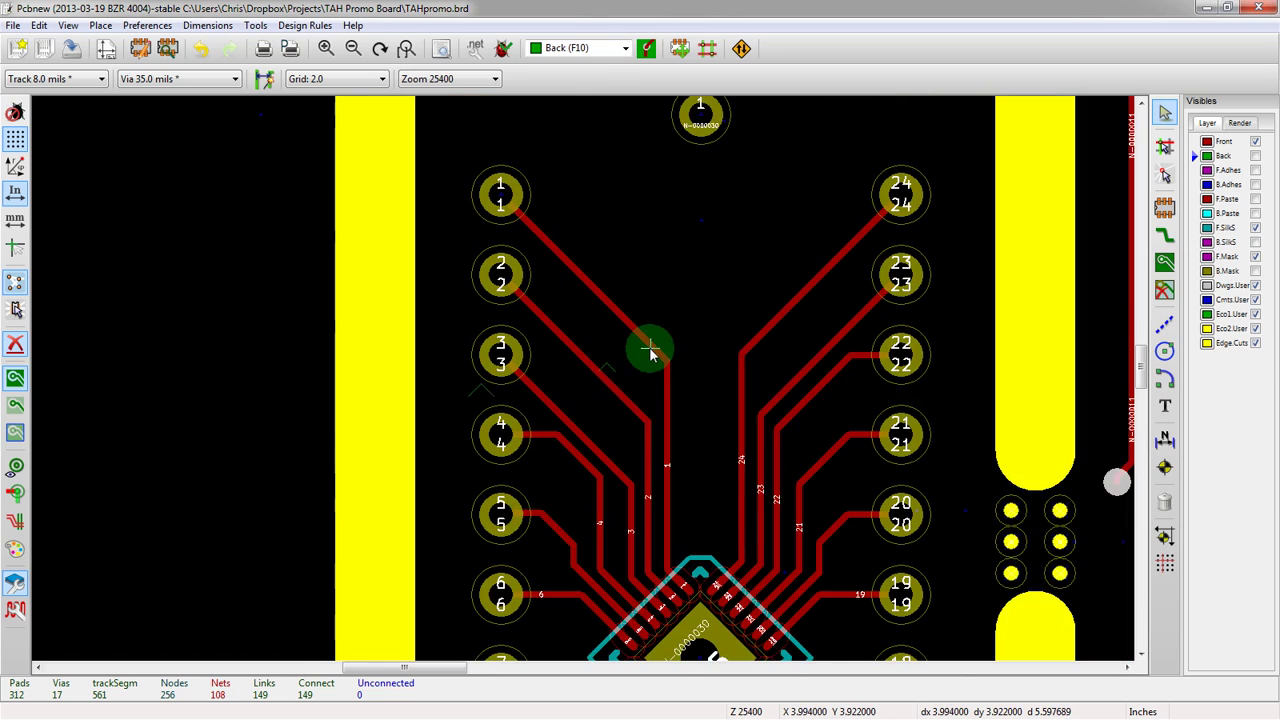
{"action": "key", "text": "Delete"}
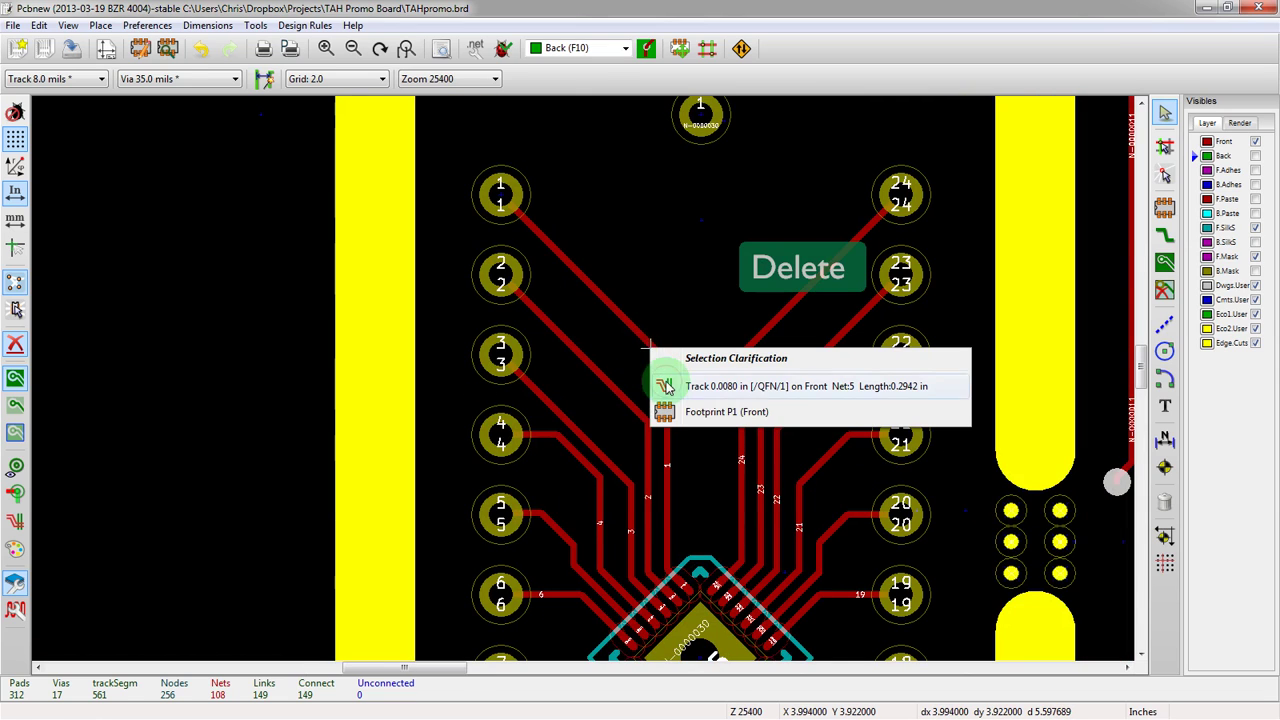
{"action": "left_click", "coordinate": [665, 386]}
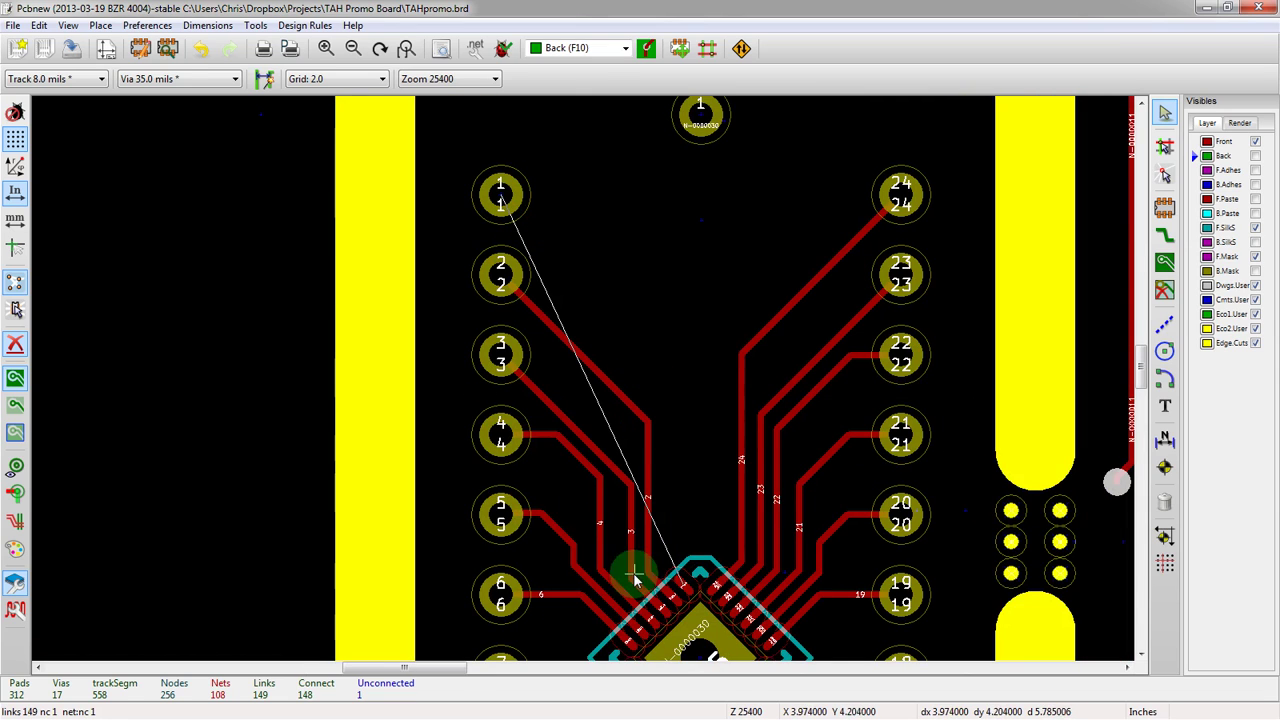
{"action": "scroll", "coordinate": [565, 435], "scroll_direction": "down", "scroll_amount": 1}
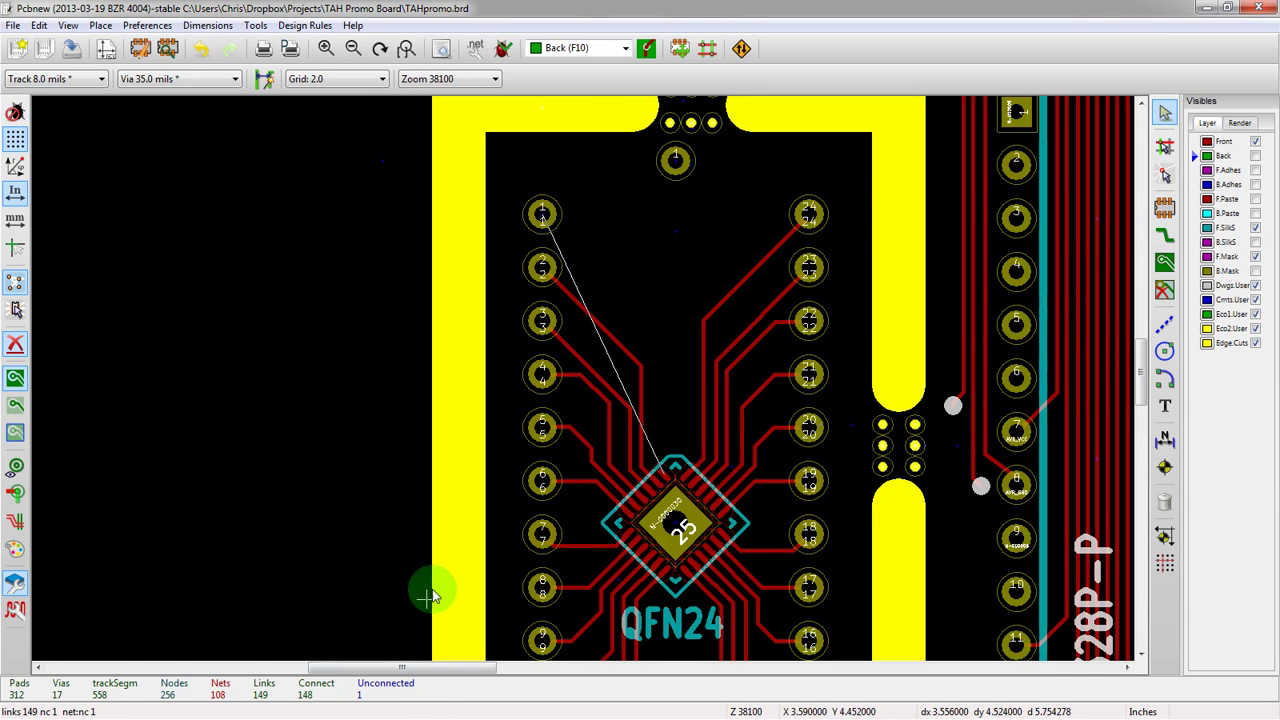
{"action": "key", "text": "ctrl+z"}
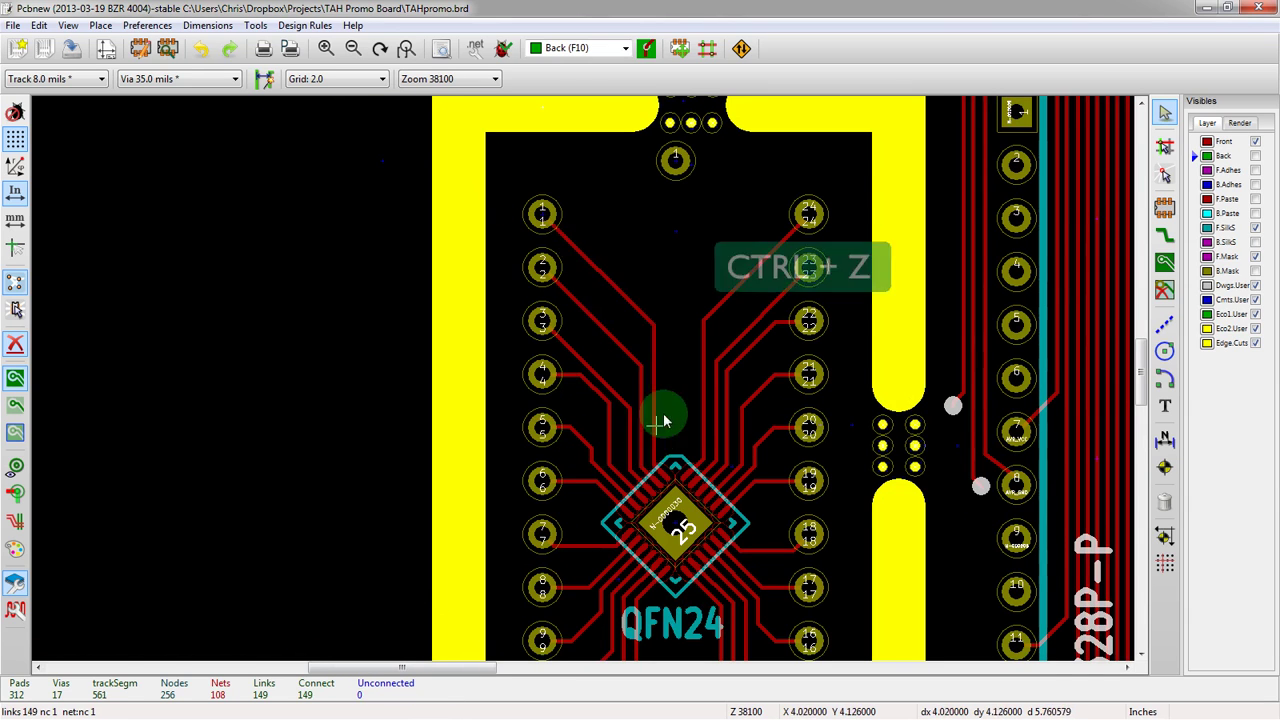
{"action": "scroll", "coordinate": [565, 395], "scroll_direction": "down", "scroll_amount": 3}
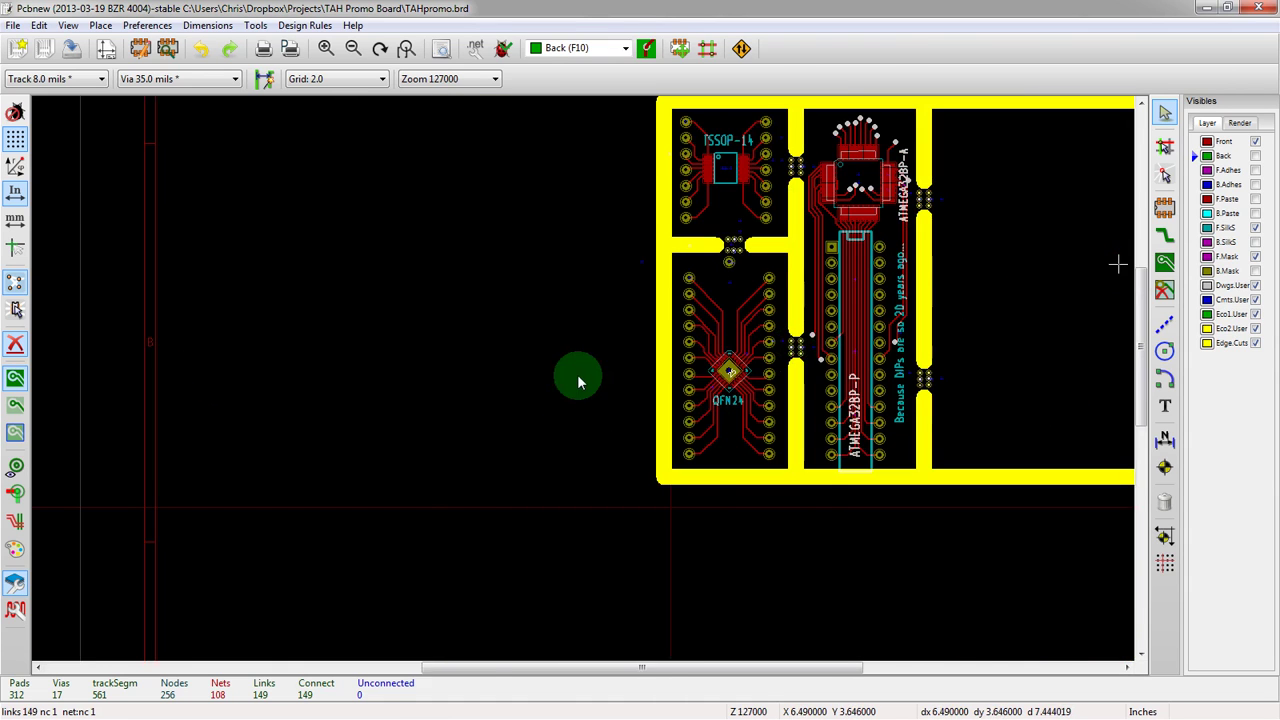
Start placing a footprint with Add Module and list all available footprints.
{"action": "scroll", "coordinate": [577, 380], "scroll_direction": "up", "scroll_amount": 1}
{"action": "scroll", "coordinate": [530, 400], "scroll_direction": "down", "scroll_amount": 2}
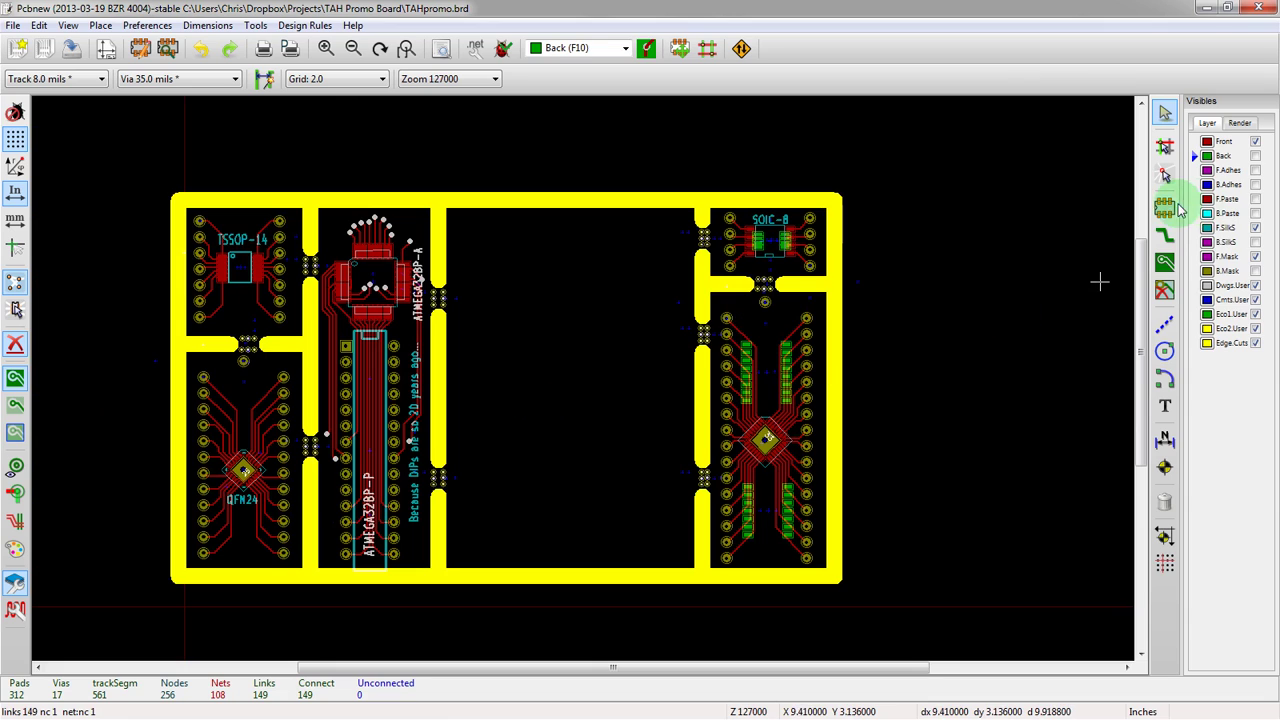
{"action": "left_click", "coordinate": [1167, 206]}
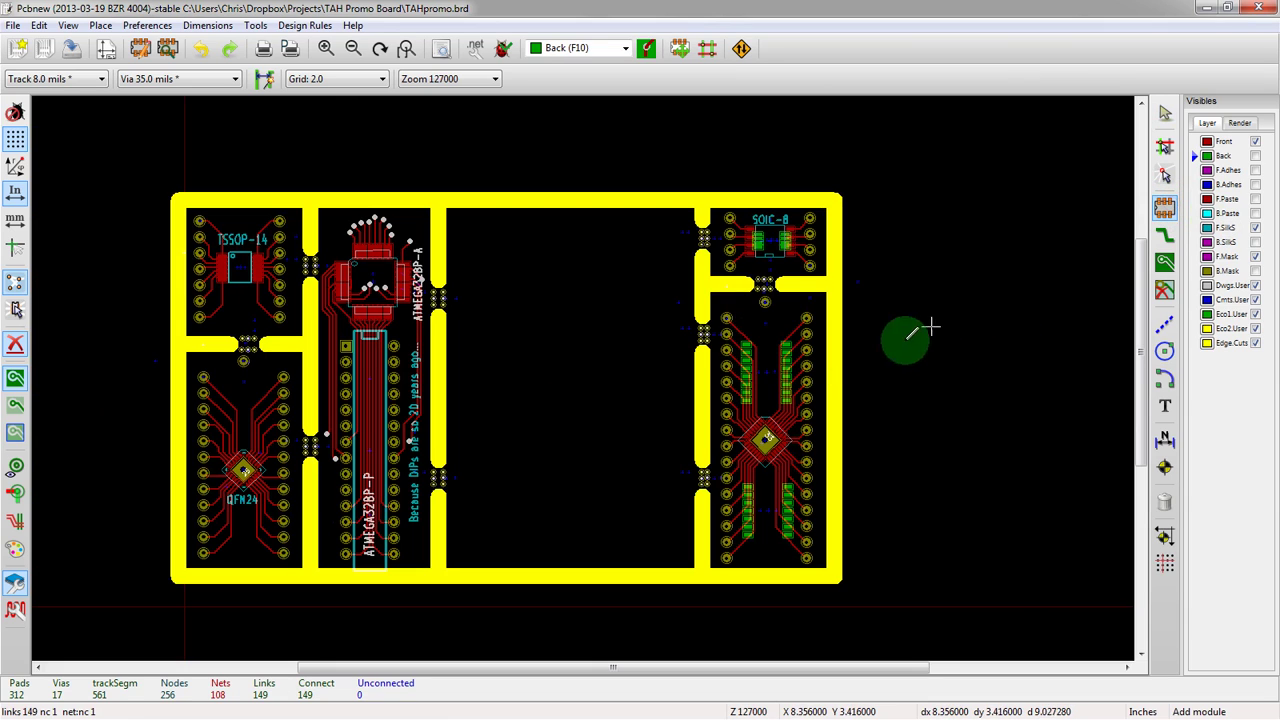
{"action": "left_click", "coordinate": [567, 363]}
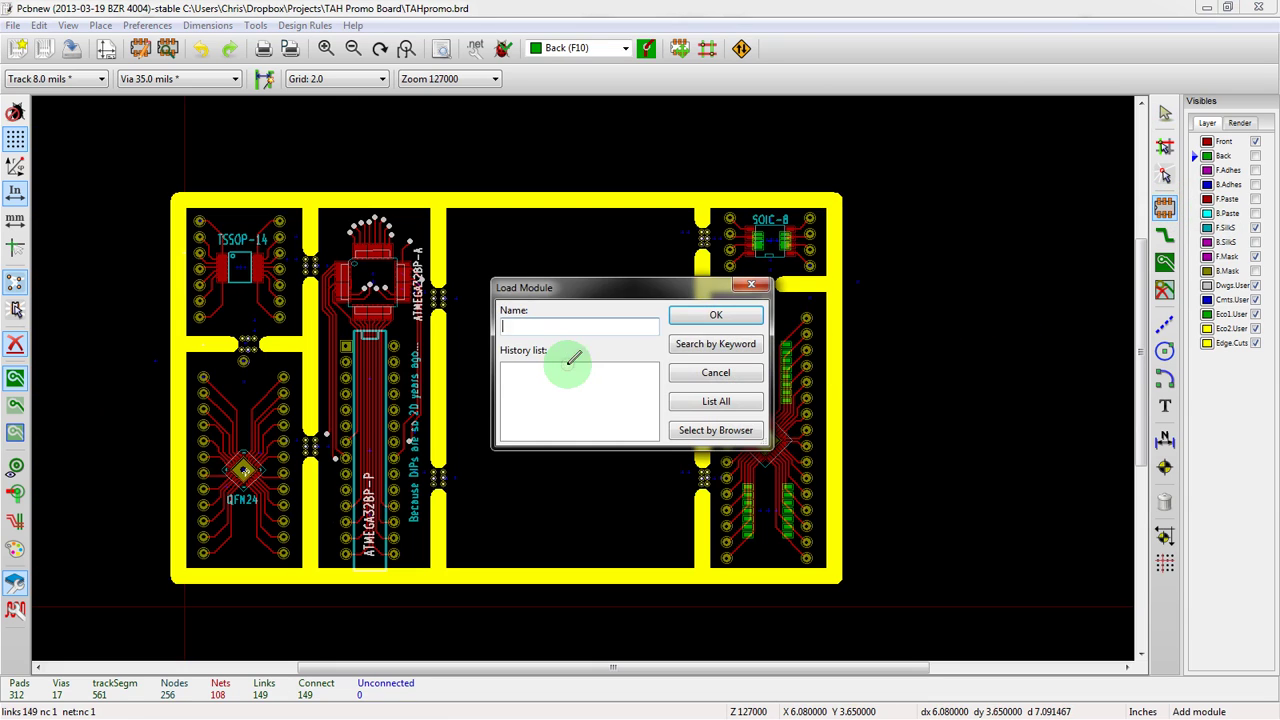
{"action": "left_click", "coordinate": [718, 402]}
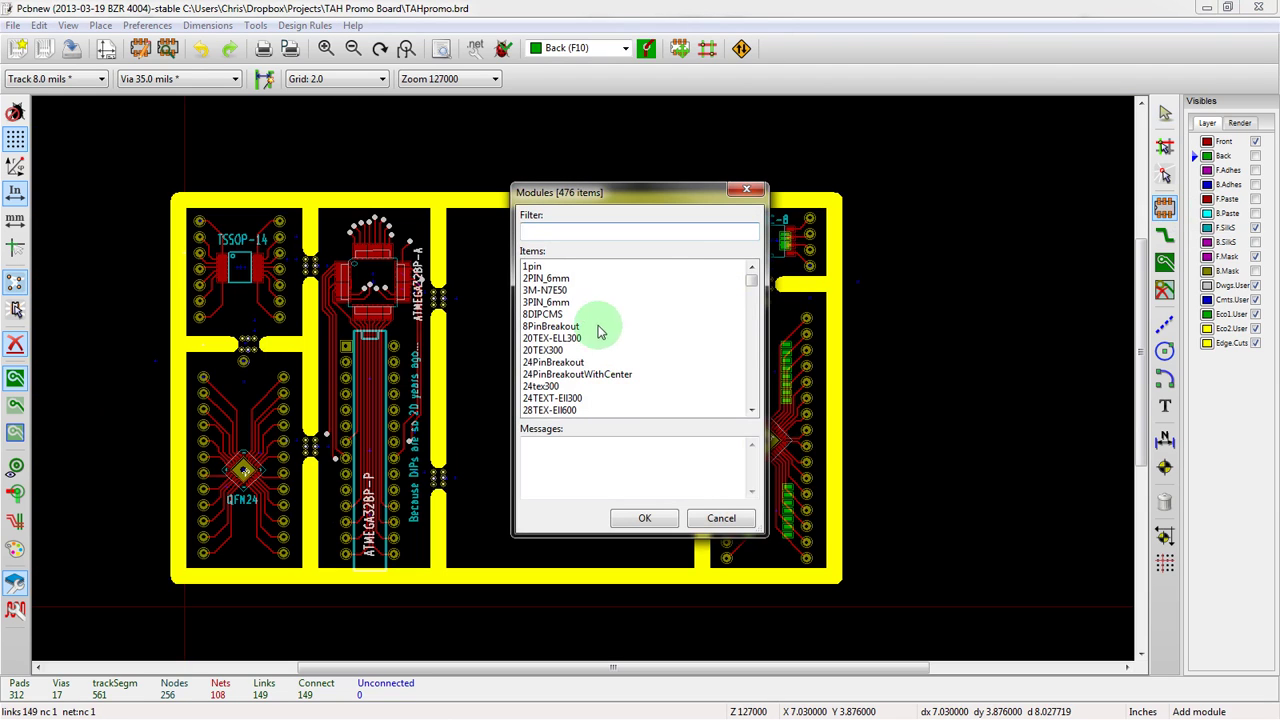
{"action": "mouse_move", "coordinate": [752, 288]}
{"action": "left_mouse_down"}
{"action": "mouse_move", "coordinate": [751, 392]}
{"action": "mouse_move", "coordinate": [748, 271]}
{"action": "left_mouse_up"}
{"action": "left_click_drag", "start_coordinate": [586, 196], "coordinate": [551, 210]}
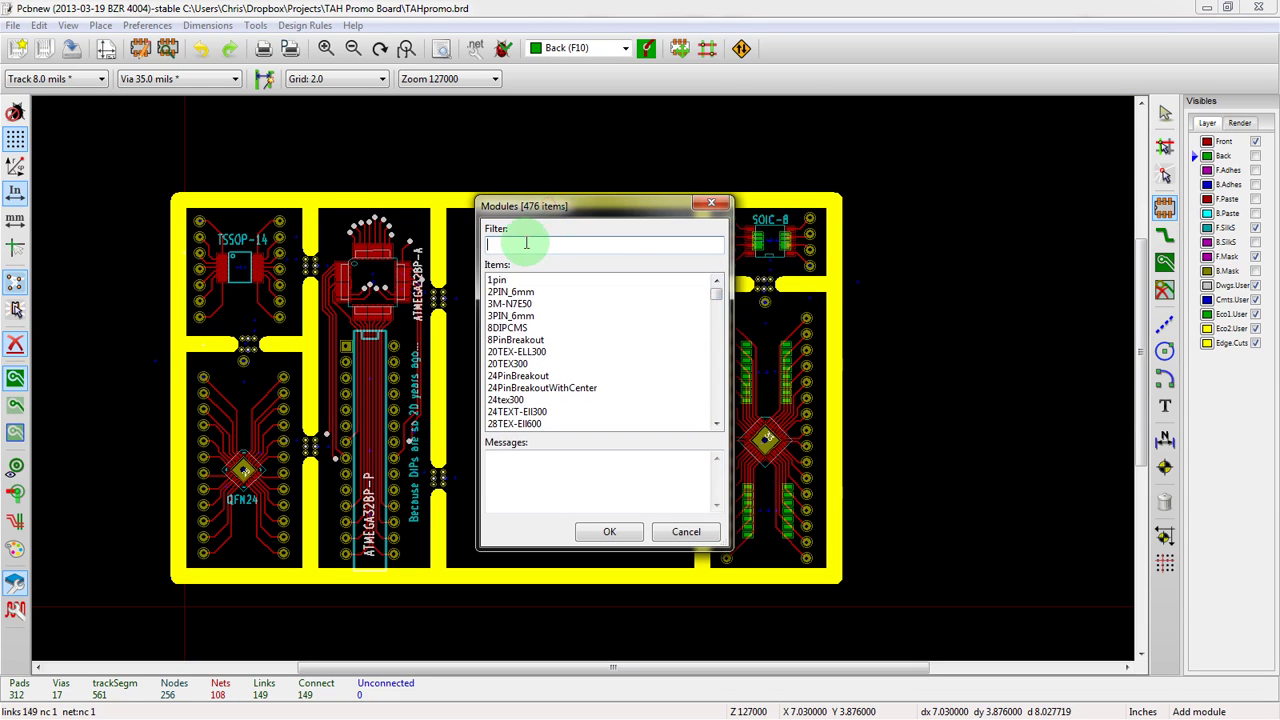
Filter the footprint list for 'Mouse' to view MouseBite and MouseBite-npth, then try 'TAH' and clear it.
{"action": "left_click", "coordinate": [526, 242]}
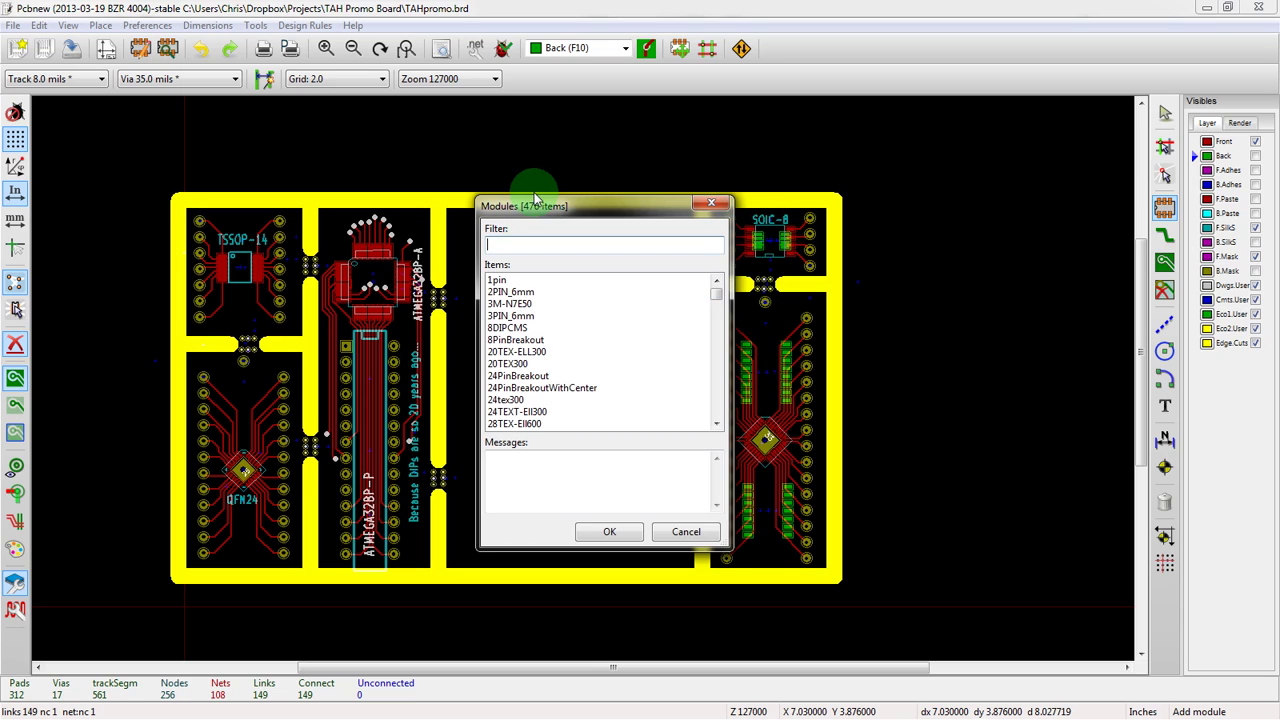
{"action": "type", "text": "Mouse"}
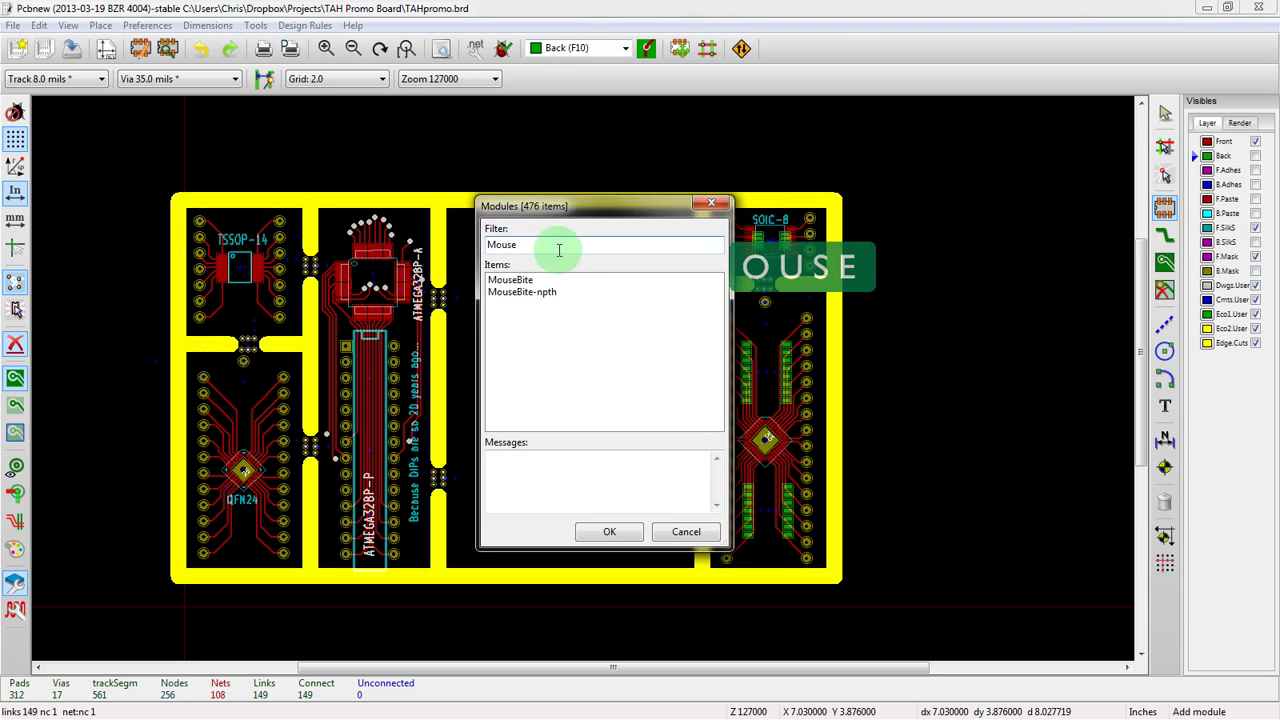
{"action": "left_click", "coordinate": [551, 281]}
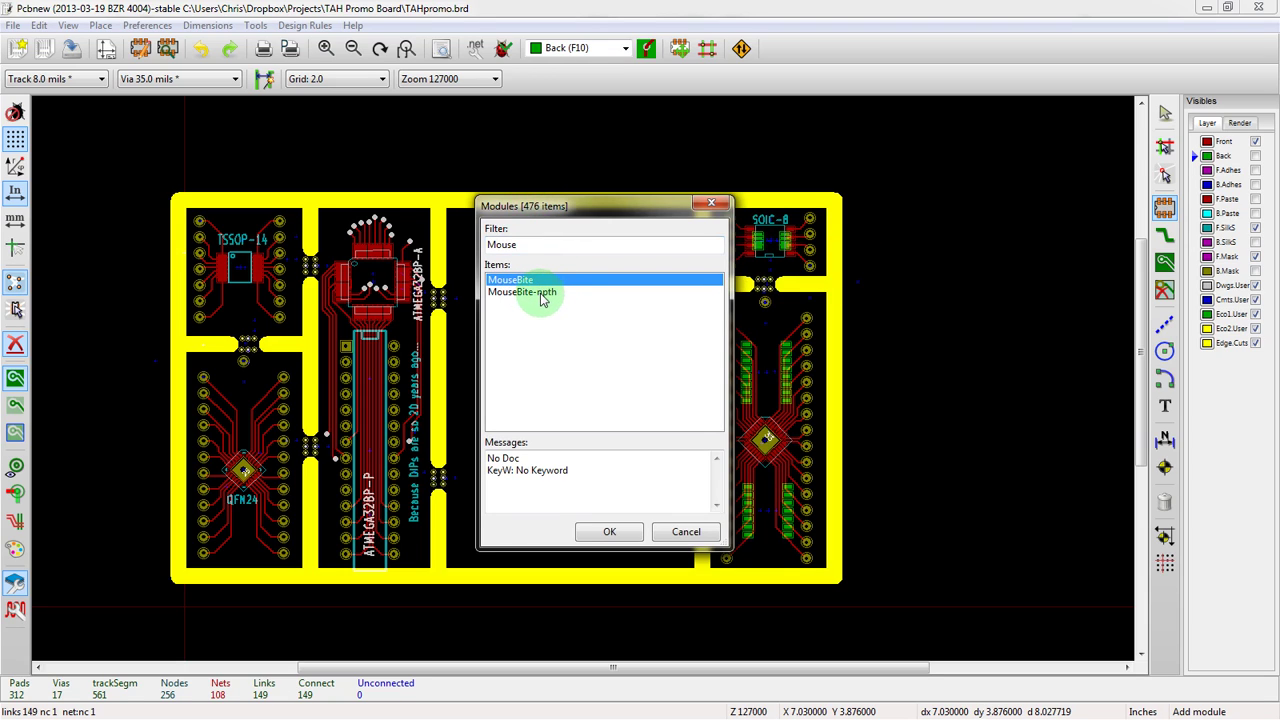
{"action": "left_click", "coordinate": [532, 294]}
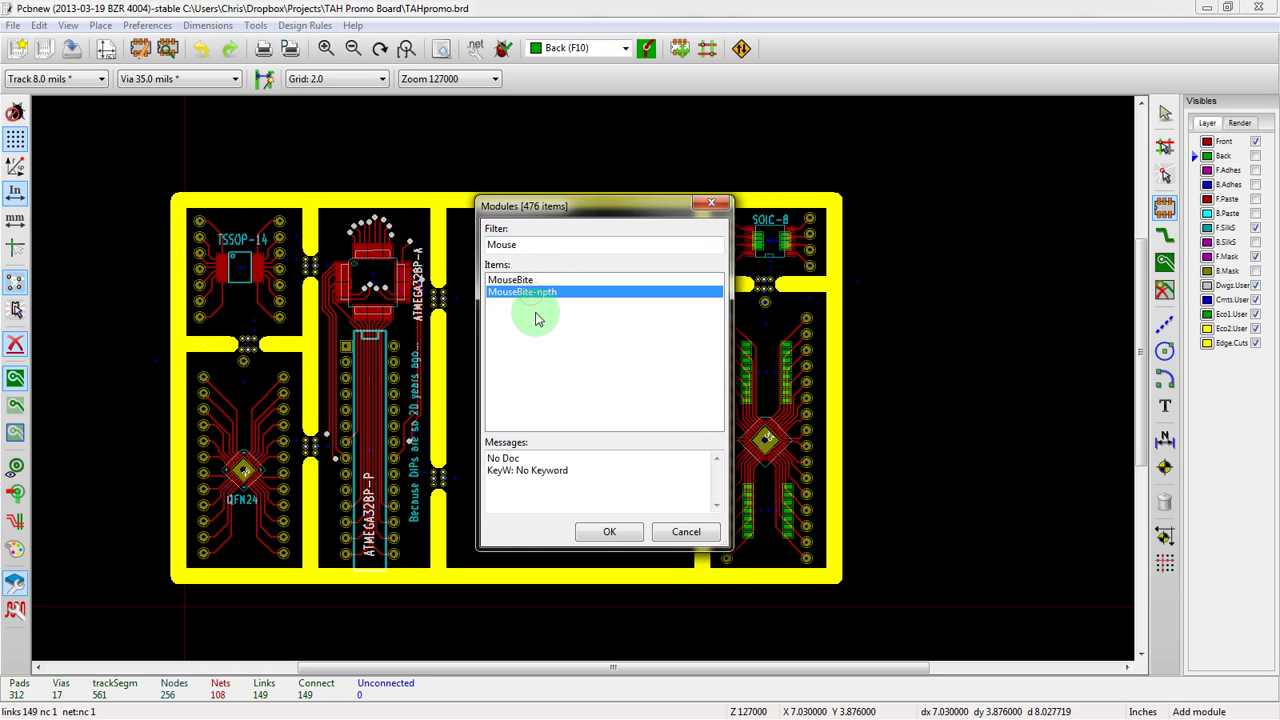
{"action": "double_click", "coordinate": [518, 245]}
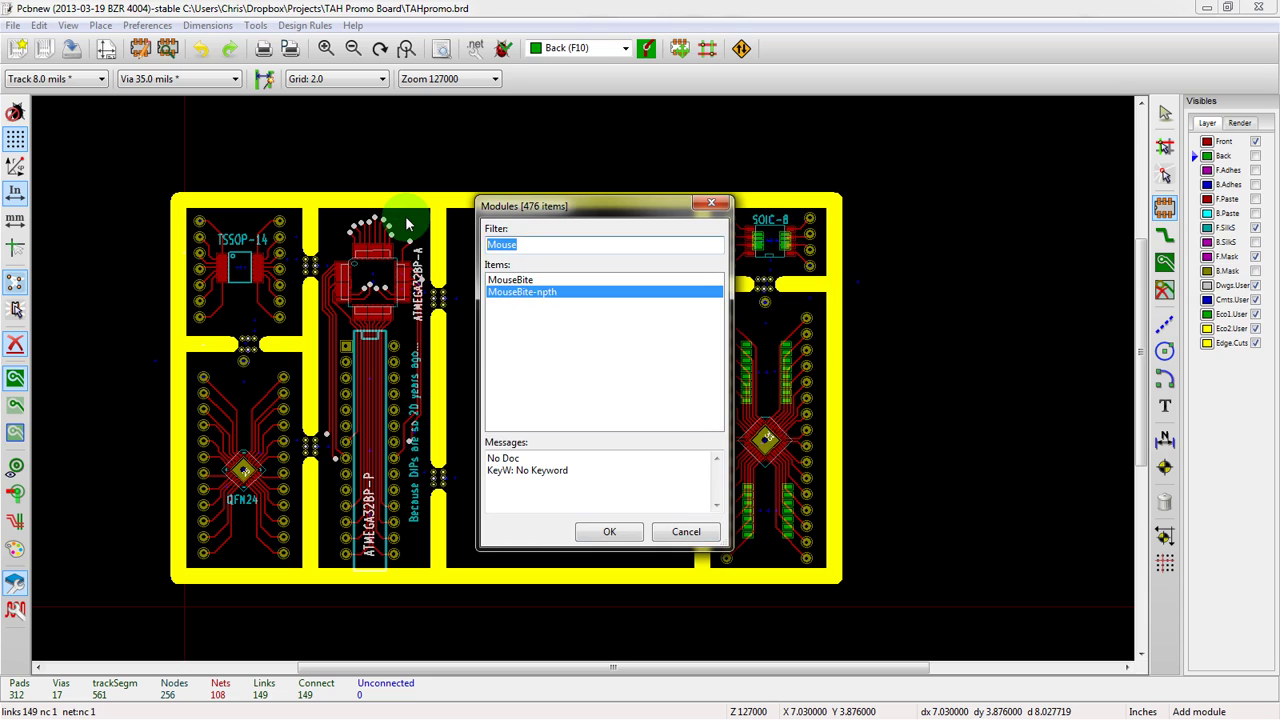
{"action": "key", "text": "BackSpace"}
{"action": "type", "text": "TAH"}
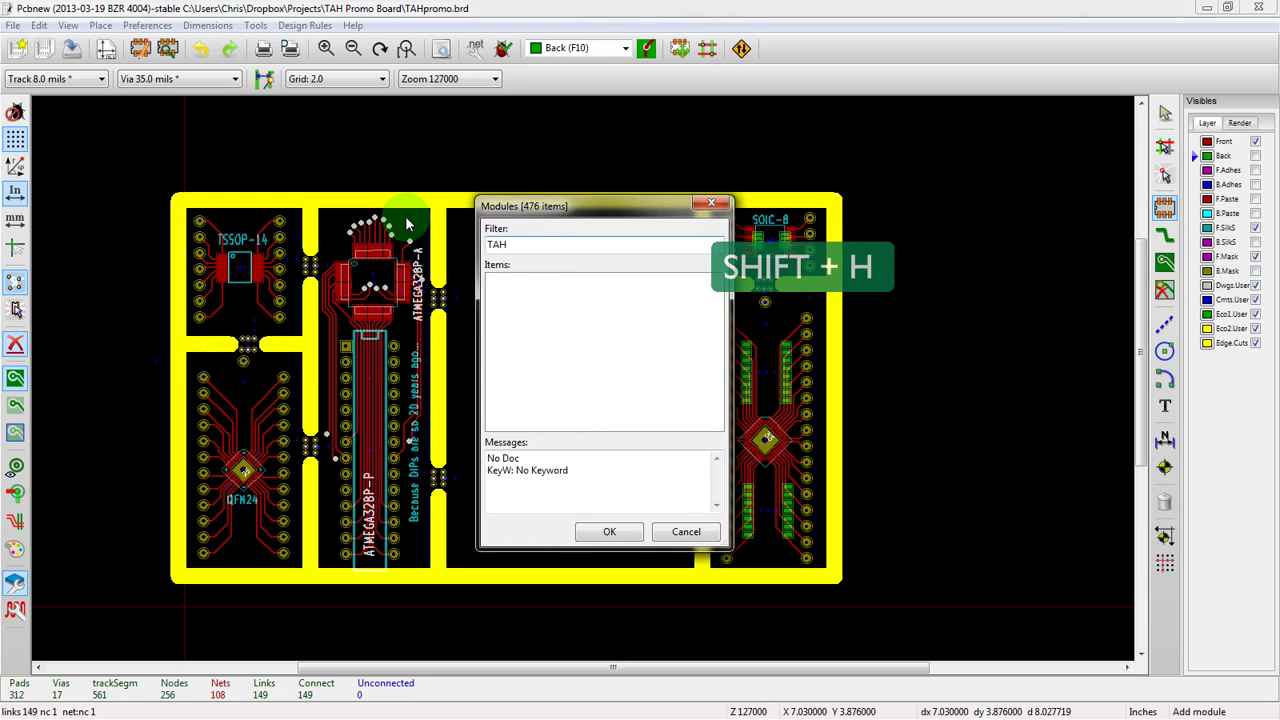
{"action": "key", "text": "BackSpace"}
{"action": "key", "text": "BackSpace"}
{"action": "key", "text": "BackSpace"}
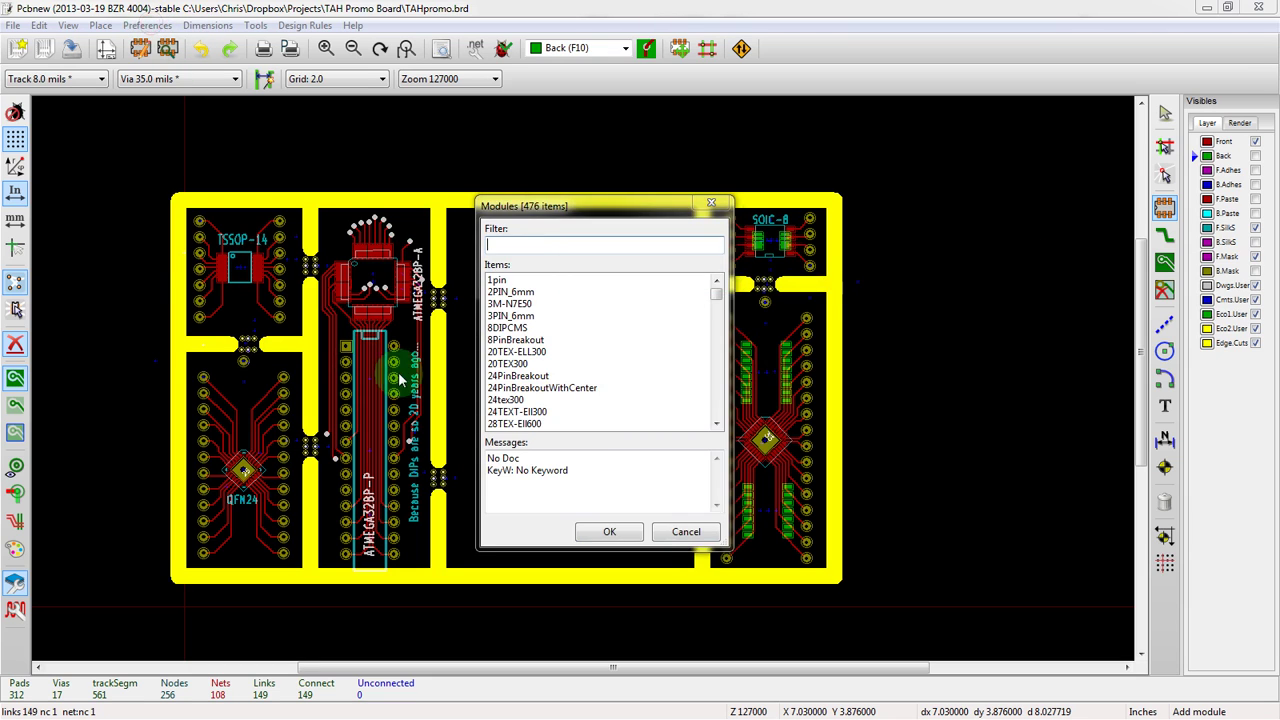
Close the footprint list and open the footprint library settings from Preferences.
{"action": "key", "text": "Escape"}
{"action": "left_click", "coordinate": [147, 25]}
{"action": "key", "text": "Escape"}
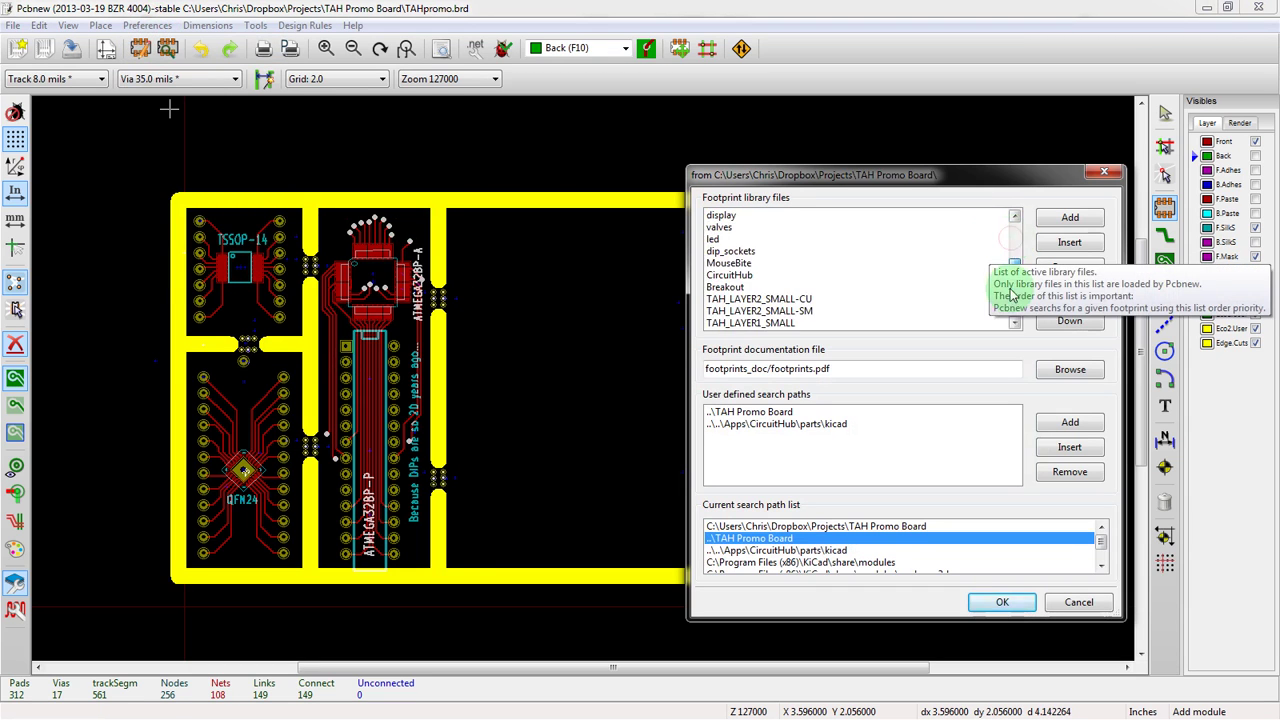
Select TAH_LAYER2_SMALL-CU, cancel the library settings, and click the board to load a module.
{"action": "left_click", "coordinate": [730, 299]}
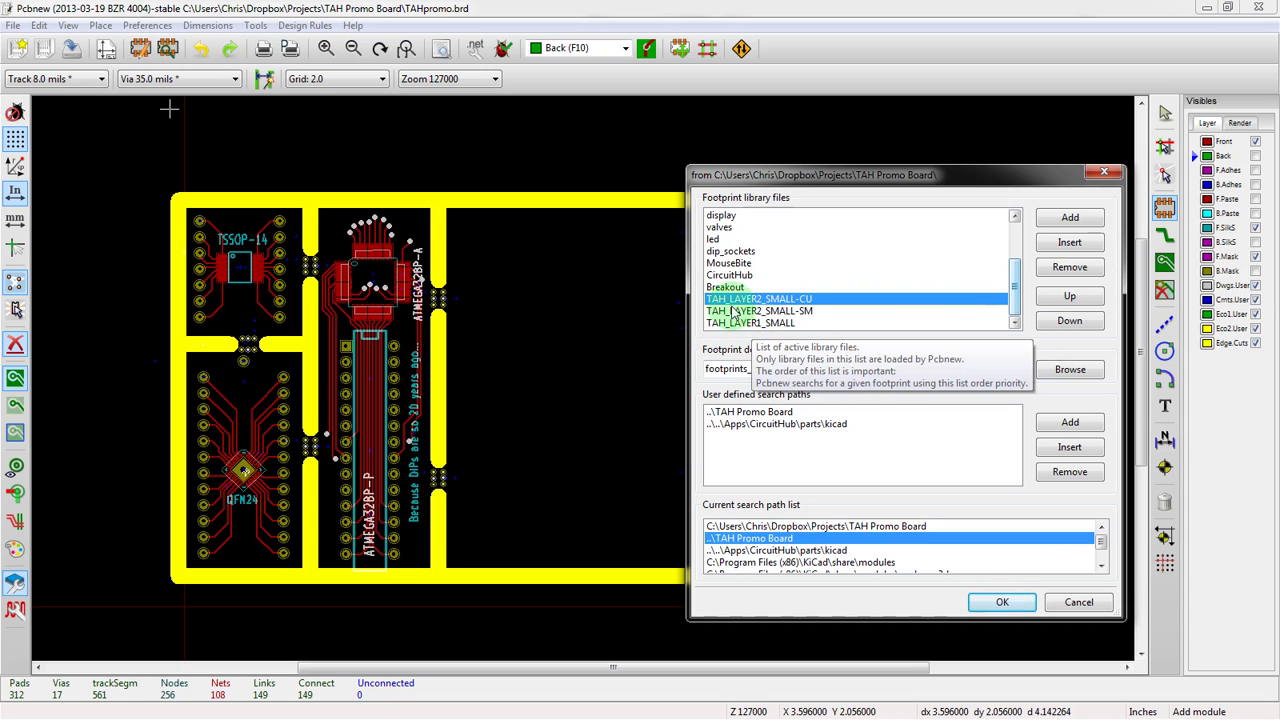
{"action": "left_click", "coordinate": [1077, 602]}
{"action": "left_click", "coordinate": [535, 358]}
List all footprints and browse the list, selecting R7 and LM79LXX along the way.
{"action": "left_click", "coordinate": [695, 400]}
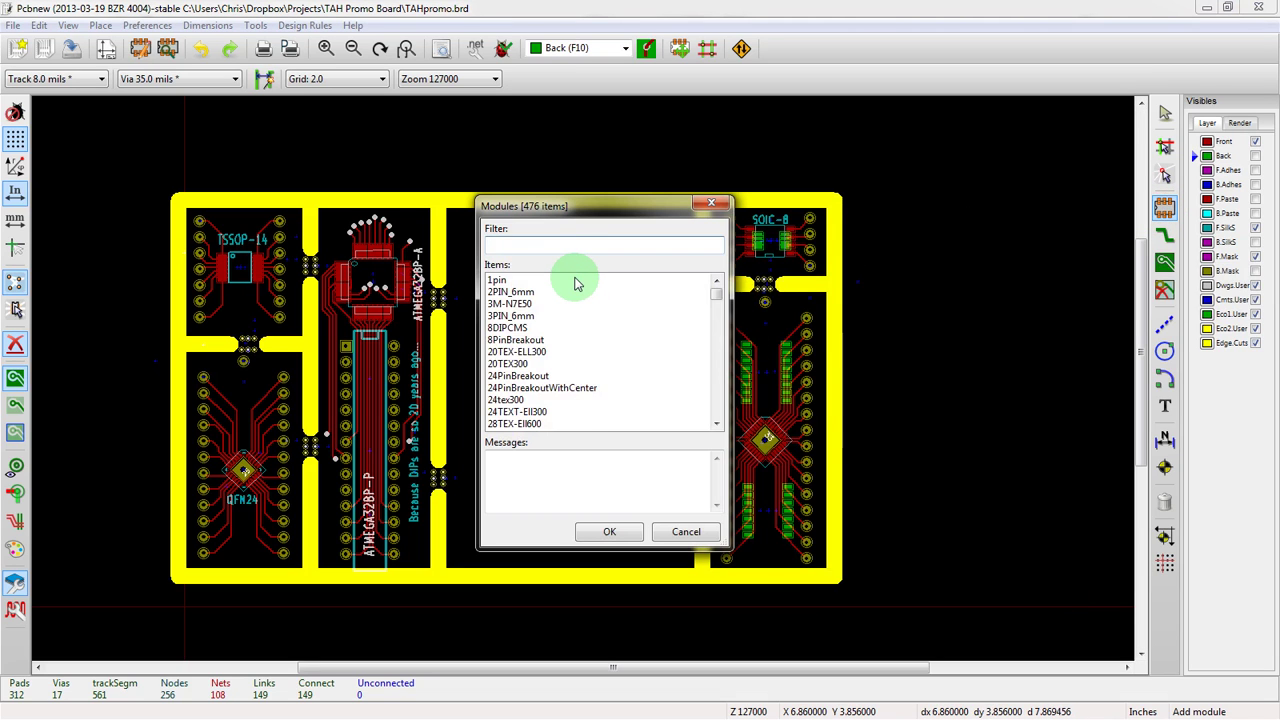
{"action": "type", "text": "ta"}
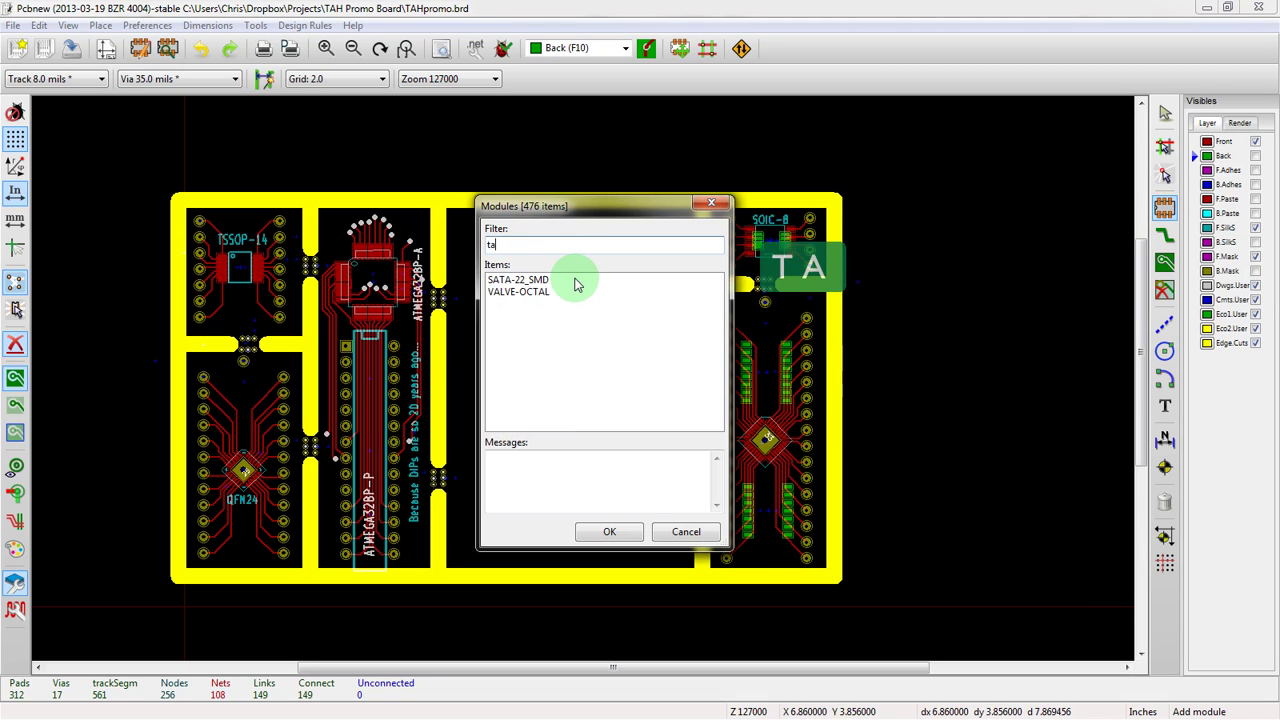
{"action": "key", "text": "BackSpace"}
{"action": "key", "text": "BackSpace"}
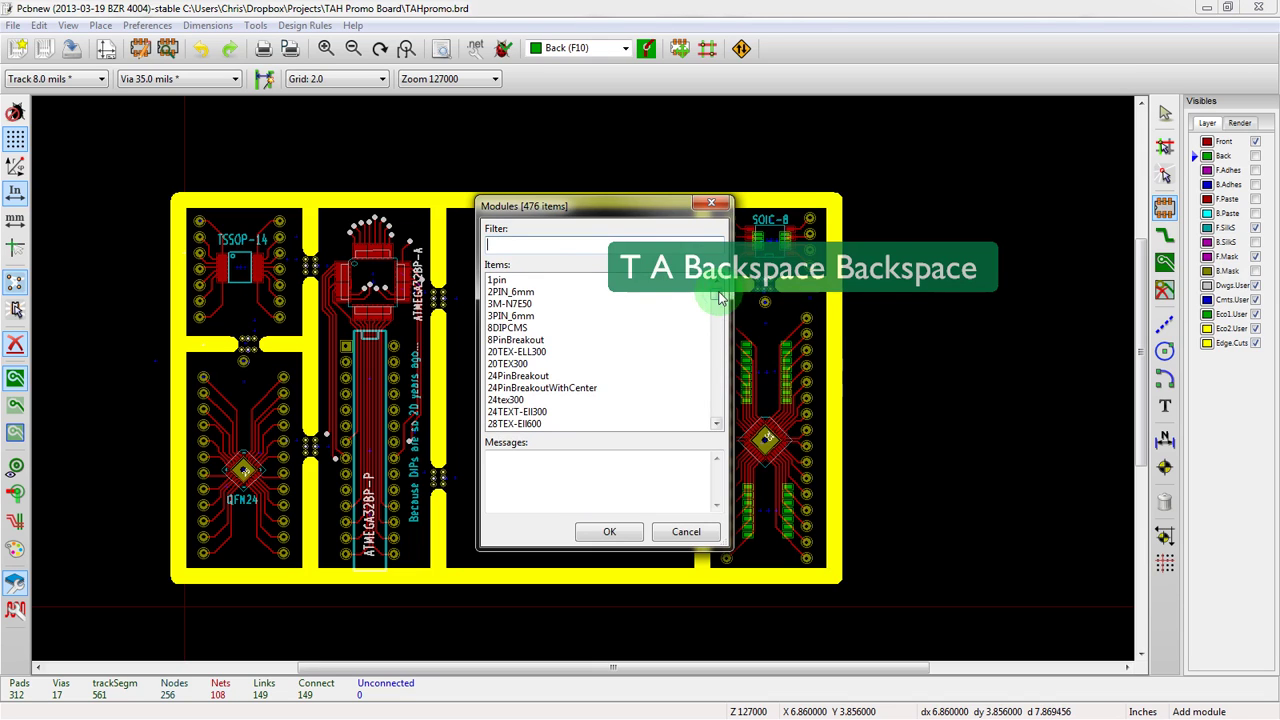
{"action": "left_click_drag", "start_coordinate": [716, 285], "coordinate": [716, 398]}
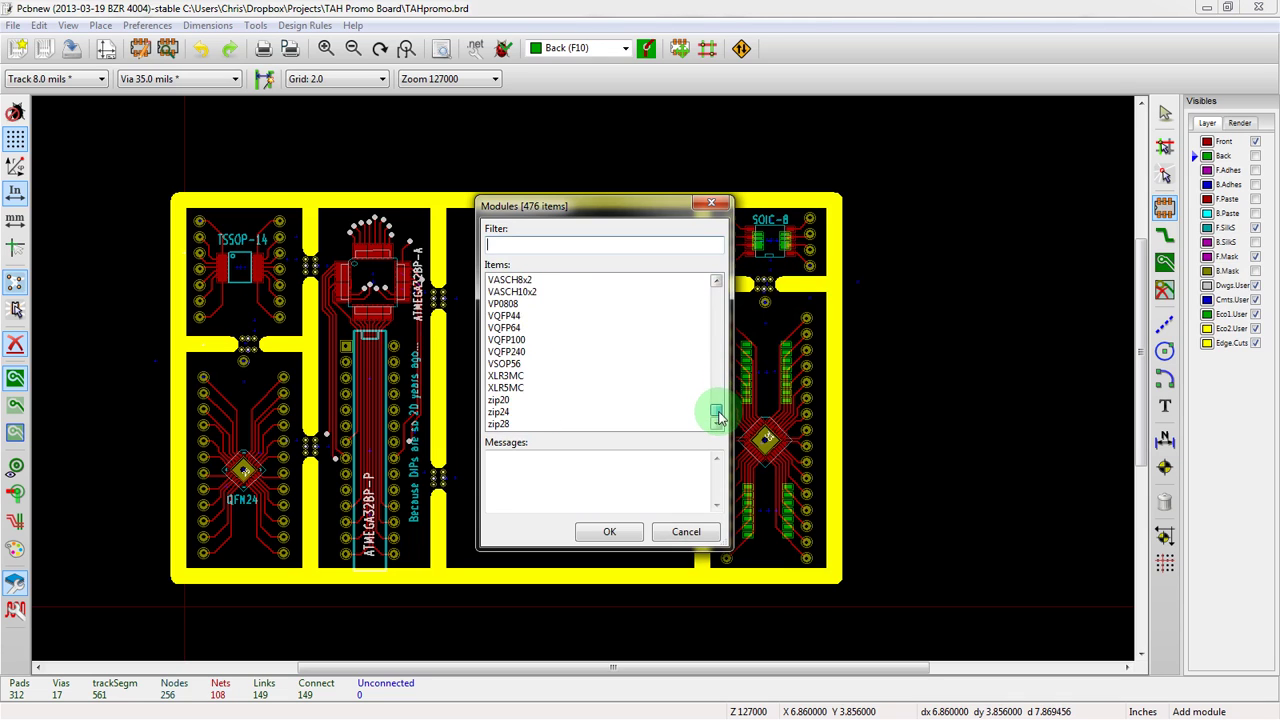
{"action": "left_click_drag", "start_coordinate": [719, 417], "coordinate": [715, 373]}
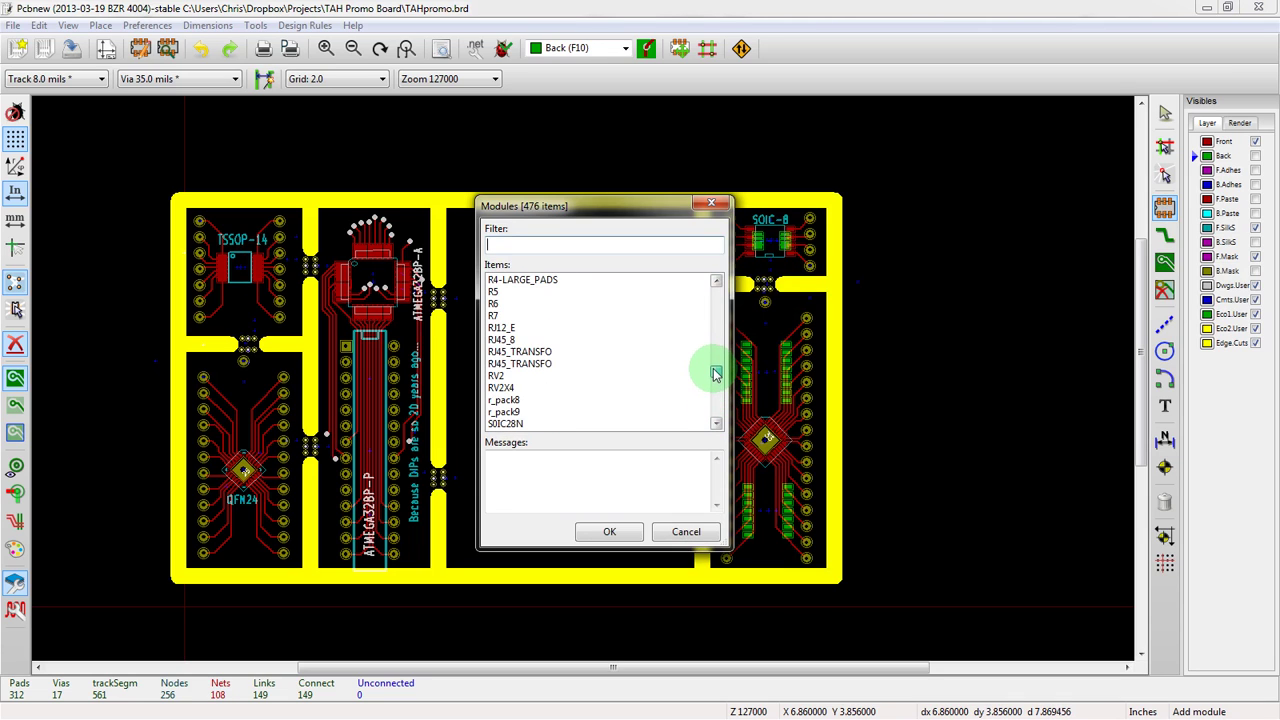
{"action": "left_click", "coordinate": [543, 318]}
{"action": "scroll", "coordinate": [546, 325], "scroll_direction": "up", "scroll_amount": 4}
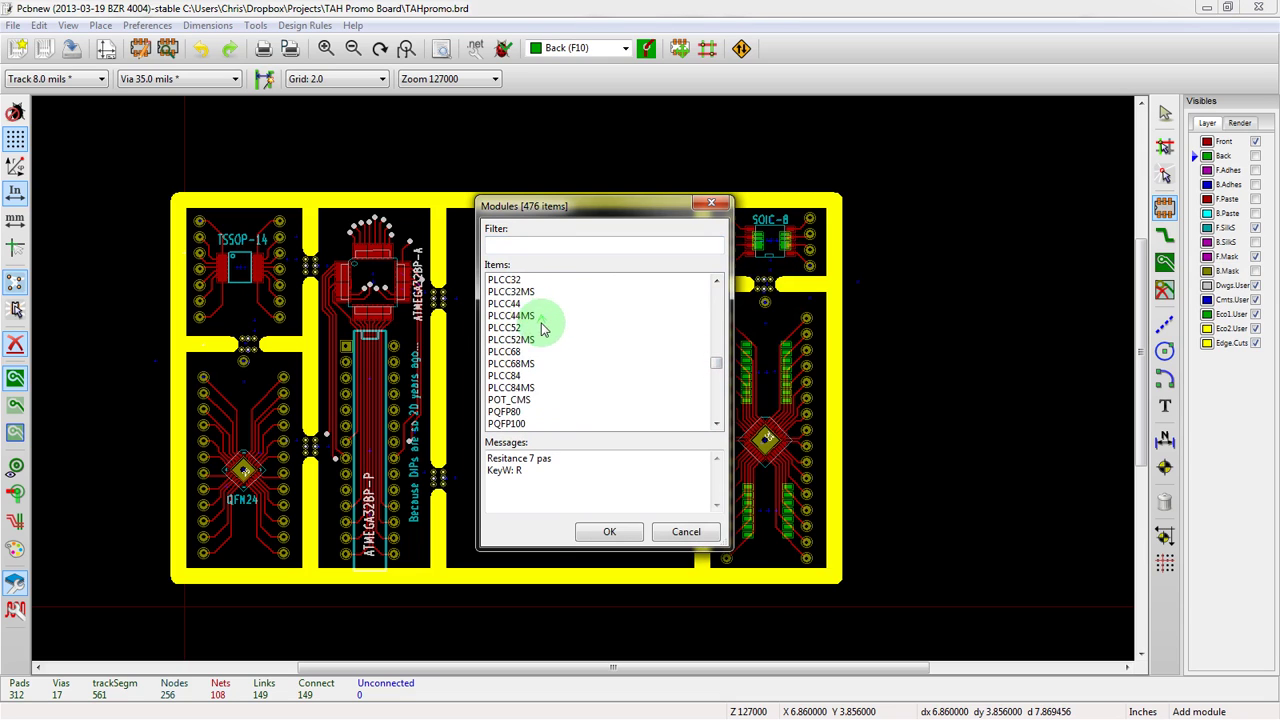
{"action": "scroll", "coordinate": [574, 366], "scroll_direction": "up", "scroll_amount": 10}
{"action": "scroll", "coordinate": [561, 380], "scroll_direction": "up", "scroll_amount": 1}
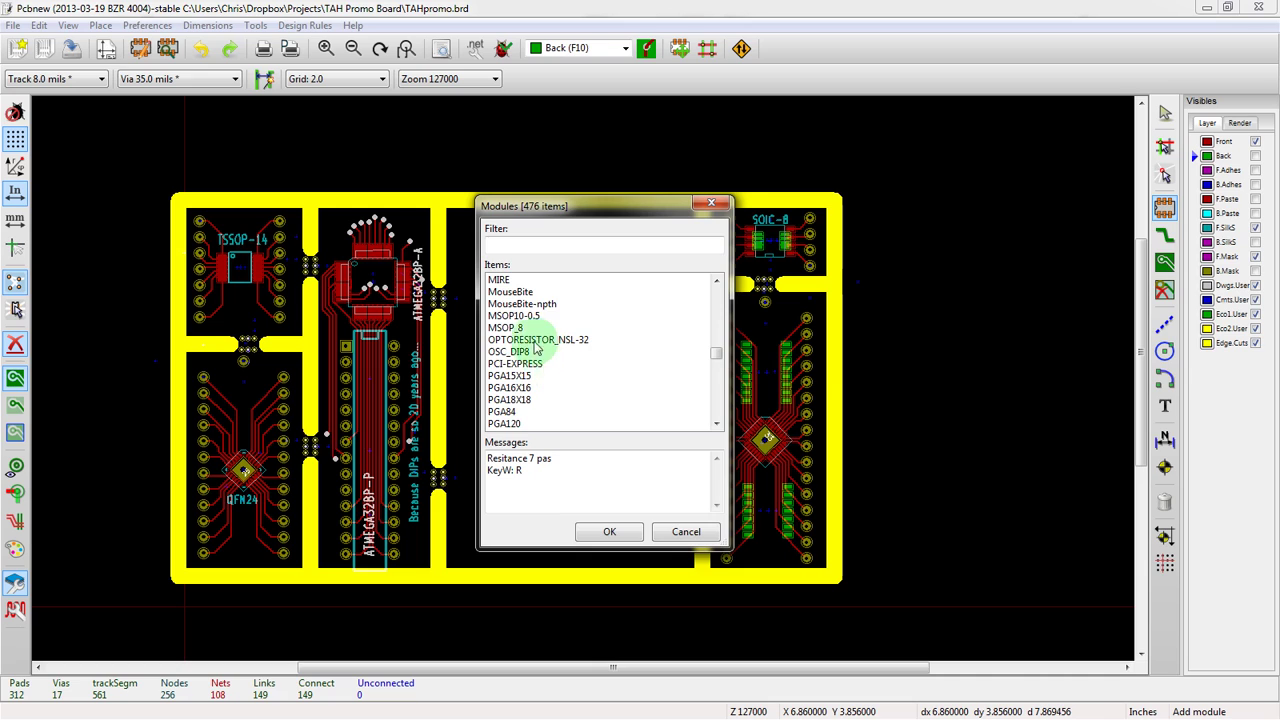
{"action": "scroll", "coordinate": [537, 346], "scroll_direction": "up", "scroll_amount": 10}
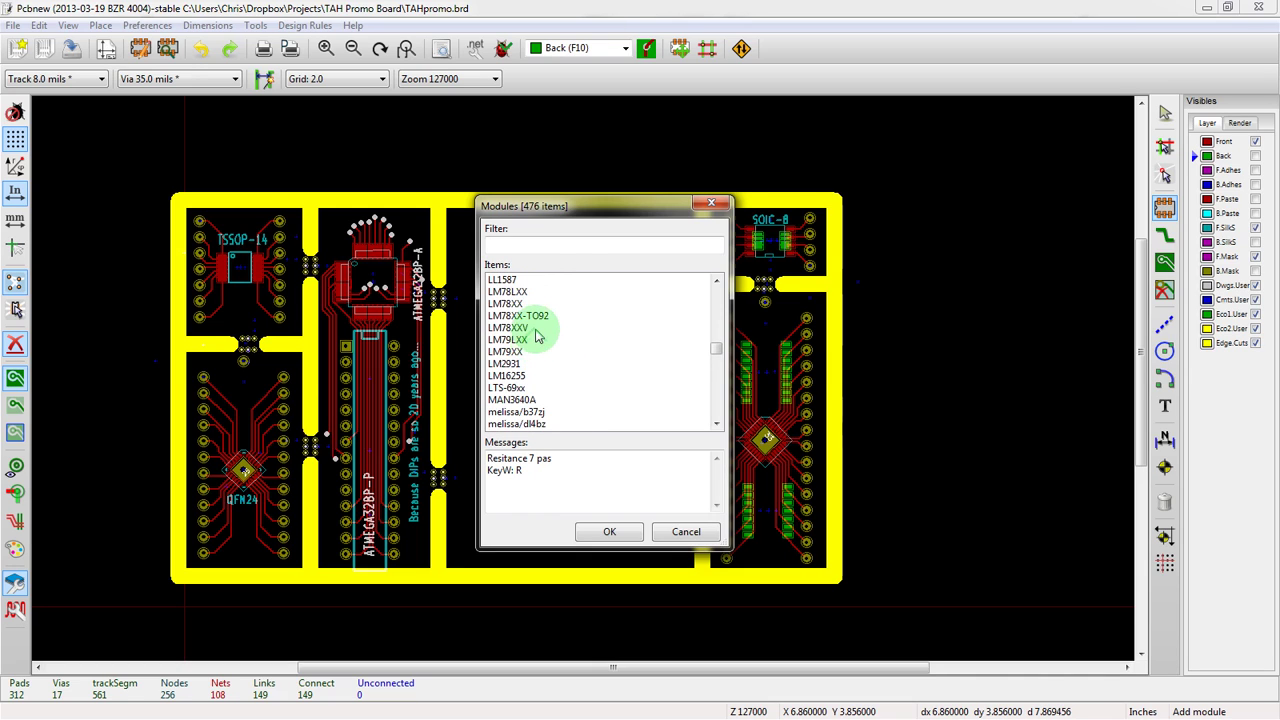
{"action": "left_click", "coordinate": [536, 340]}
{"action": "key", "text": "l"}
Filter the footprint list for 'logo', find no match, clear it, and switch to Windows Explorer.
{"action": "left_click", "coordinate": [532, 246]}
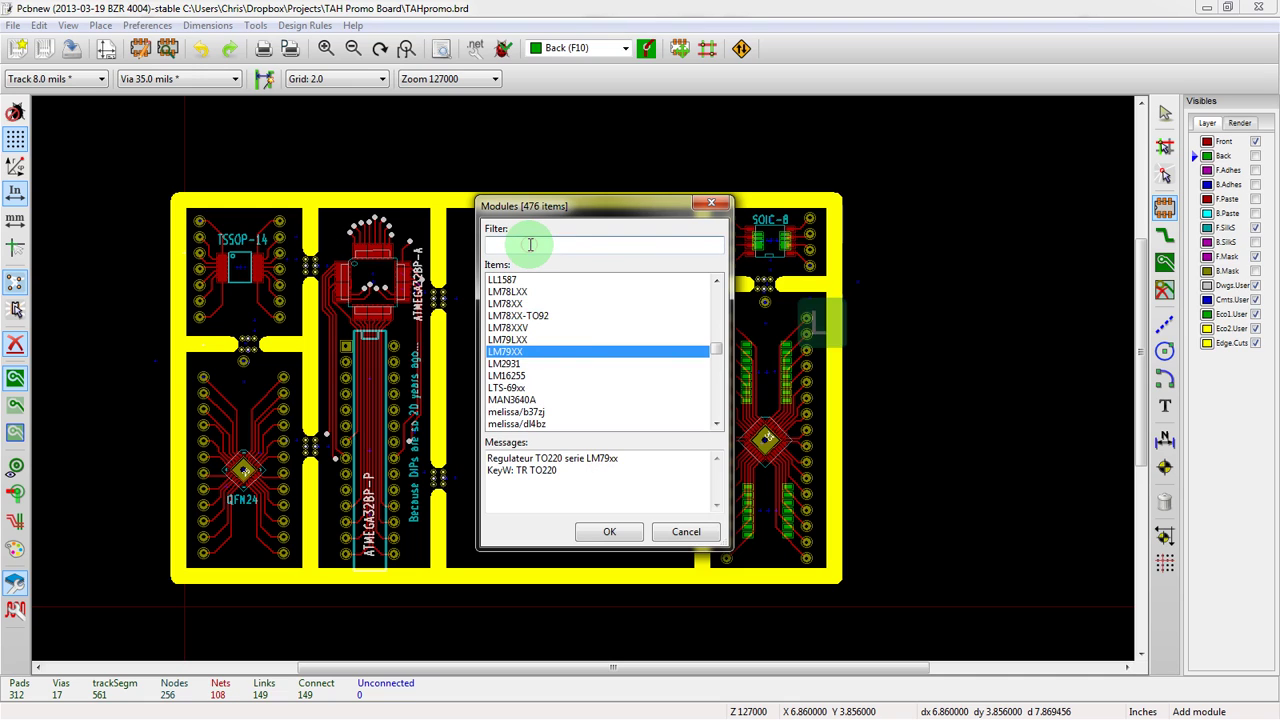
{"action": "type", "text": "logo"}
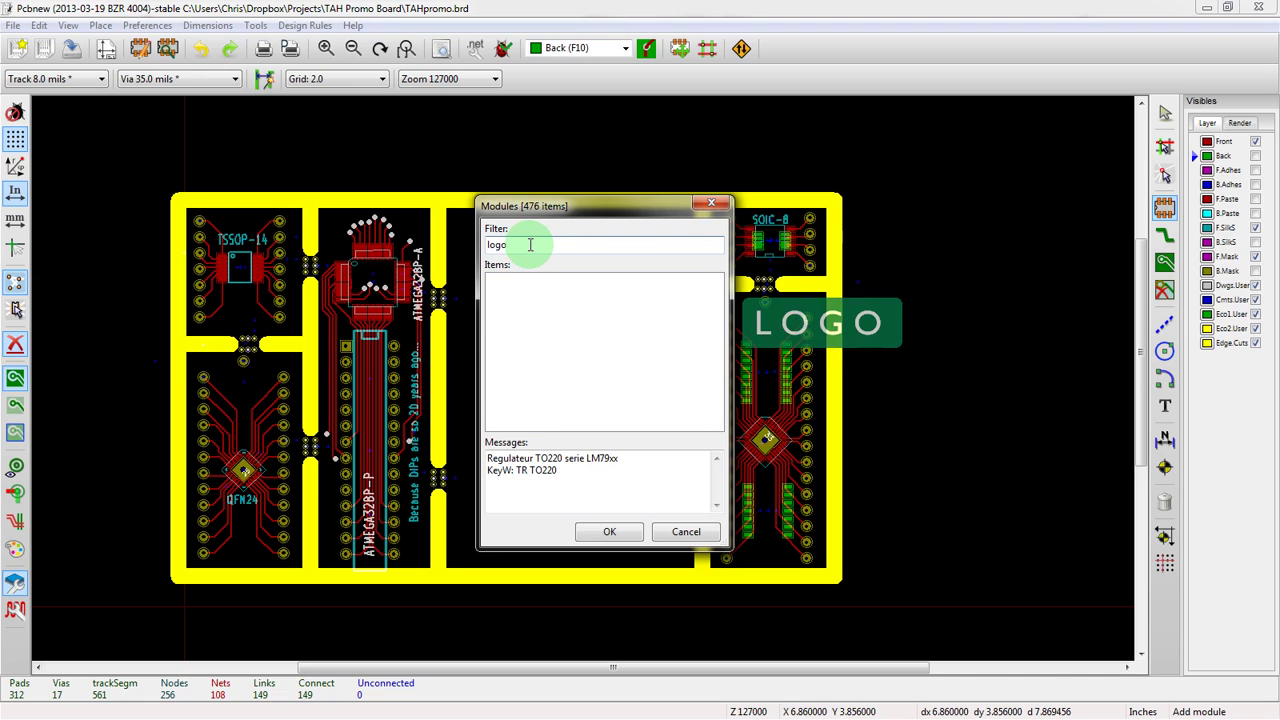
{"action": "key", "text": "BackSpace"}
{"action": "key", "text": "BackSpace"}
{"action": "key", "text": "BackSpace"}
{"action": "key", "text": "BackSpace"}
{"action": "type", "text": "lo"}
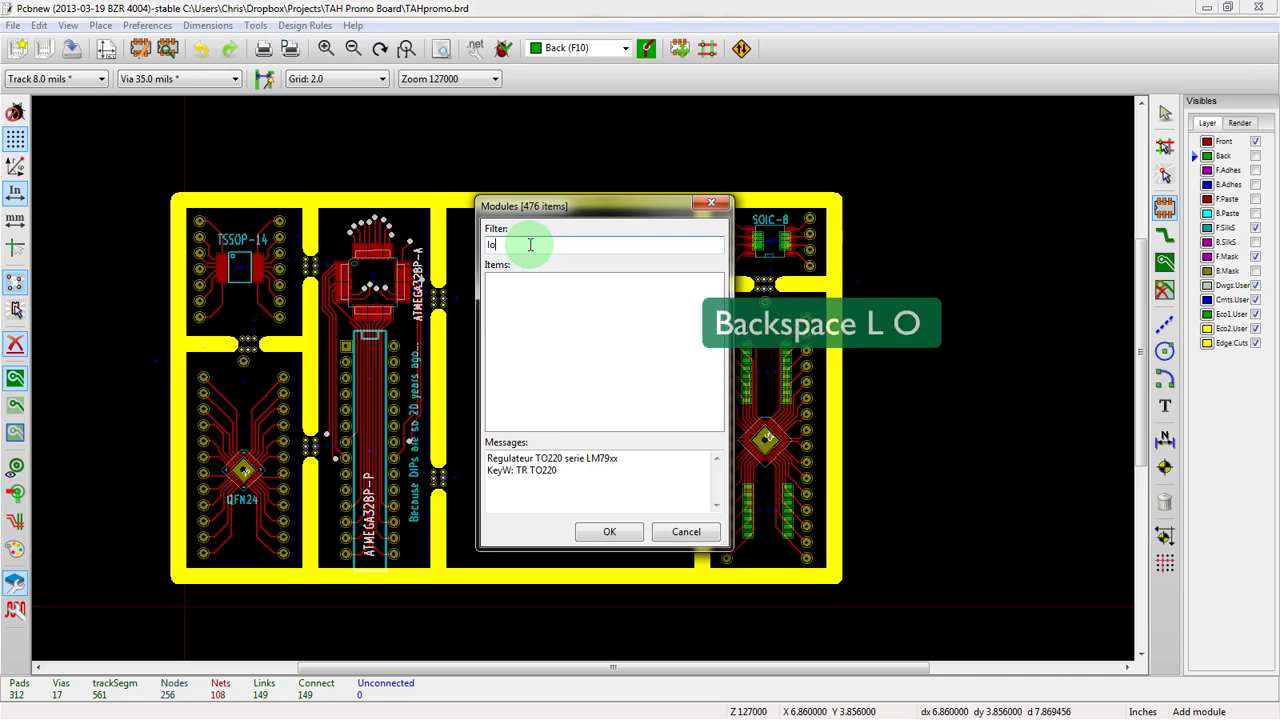
{"action": "type", "text": "go"}
{"action": "key", "text": "BackSpace"}
{"action": "key", "text": "BackSpace"}
{"action": "key", "text": "BackSpace"}
{"action": "key", "text": "BackSpace"}
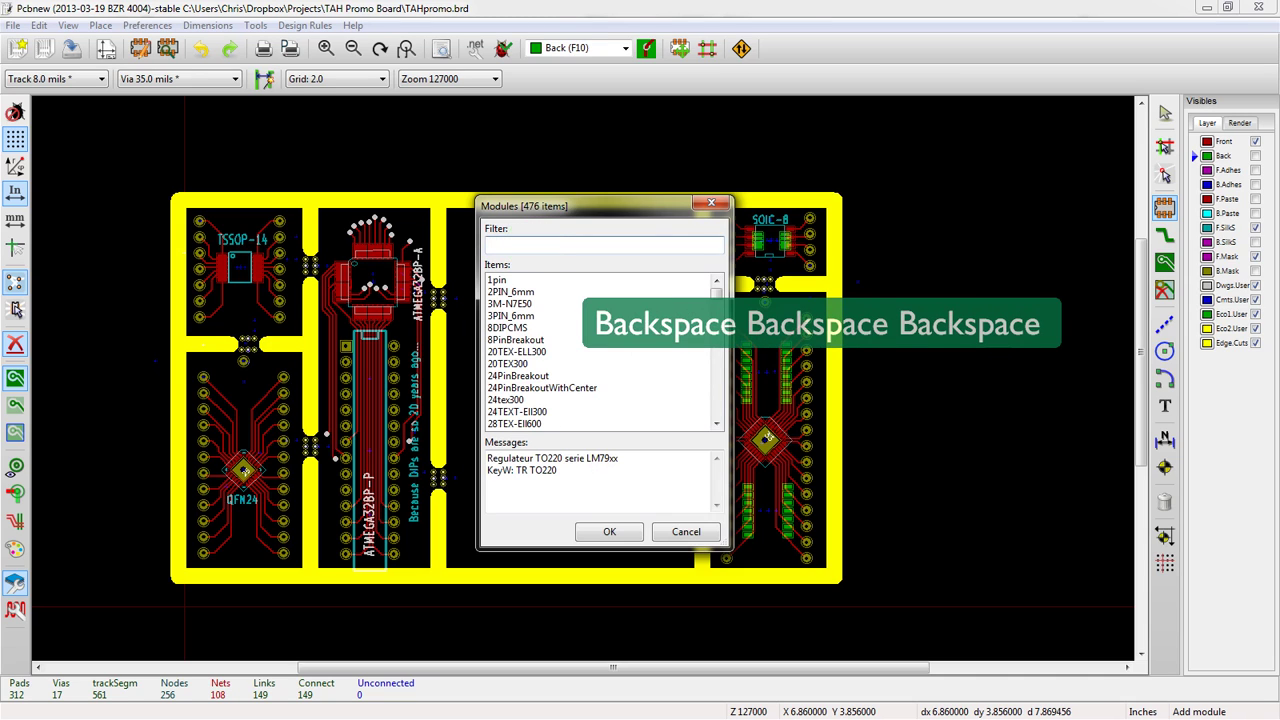
{"action": "key", "text": "alt+Tab"}
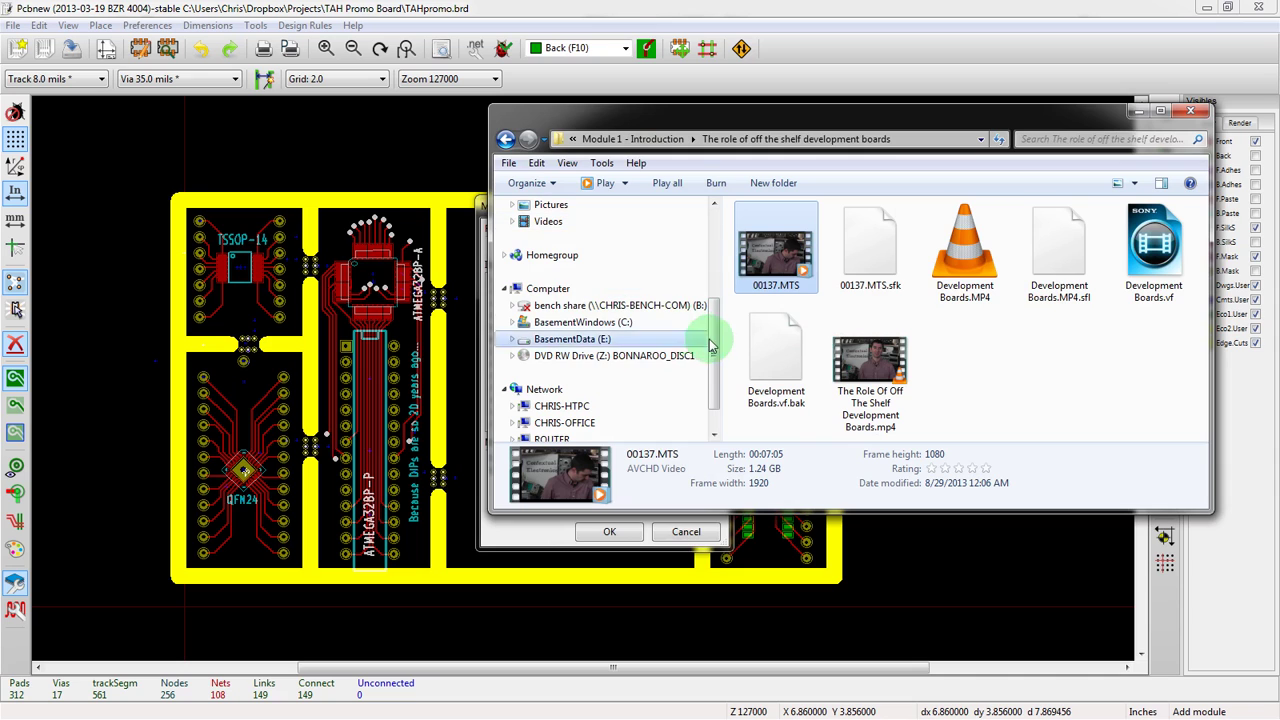
Browse to Dropbox > Projects > TAH Promo Board and select TAH_LAYER2_SMALL-CU.mod.
{"action": "left_click_drag", "start_coordinate": [716, 348], "coordinate": [694, 237]}
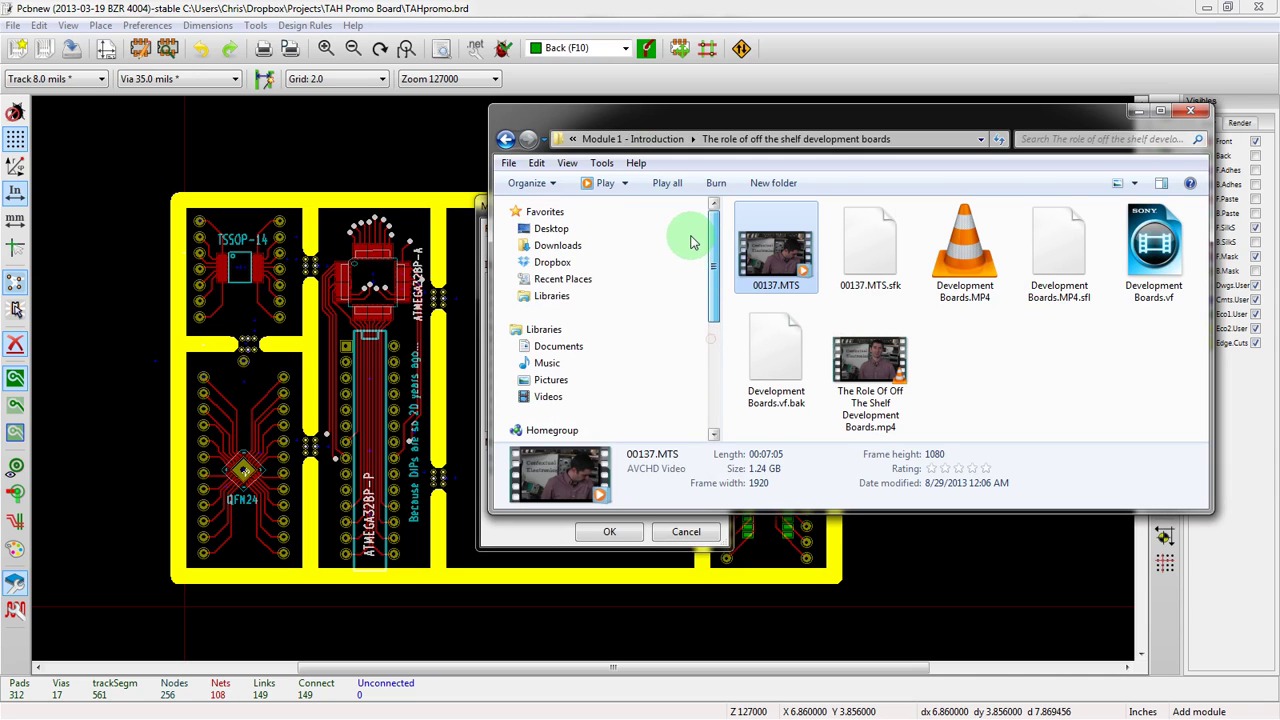
{"action": "left_click", "coordinate": [576, 265]}
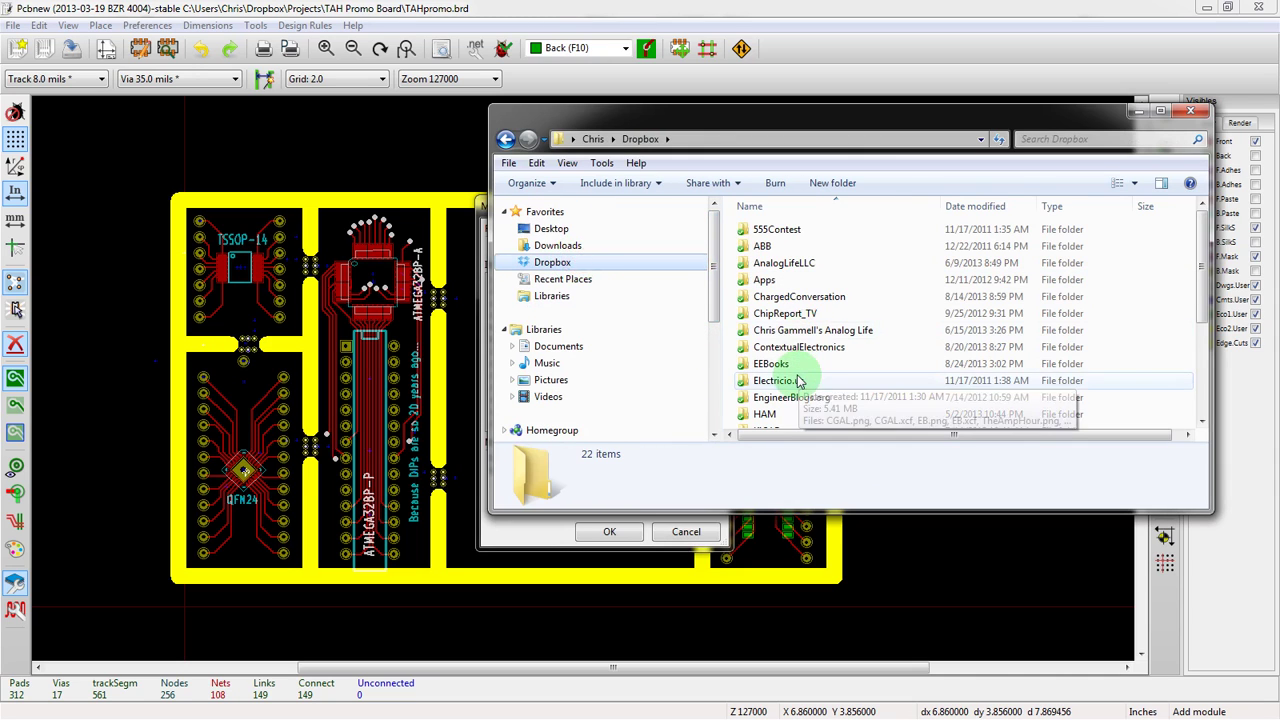
{"action": "scroll", "coordinate": [860, 360], "scroll_direction": "down", "scroll_amount": 3}
{"action": "left_click", "coordinate": [797, 380]}
{"action": "scroll", "coordinate": [799, 381], "scroll_direction": "down", "scroll_amount": 3}
{"action": "double_click", "coordinate": [784, 336]}
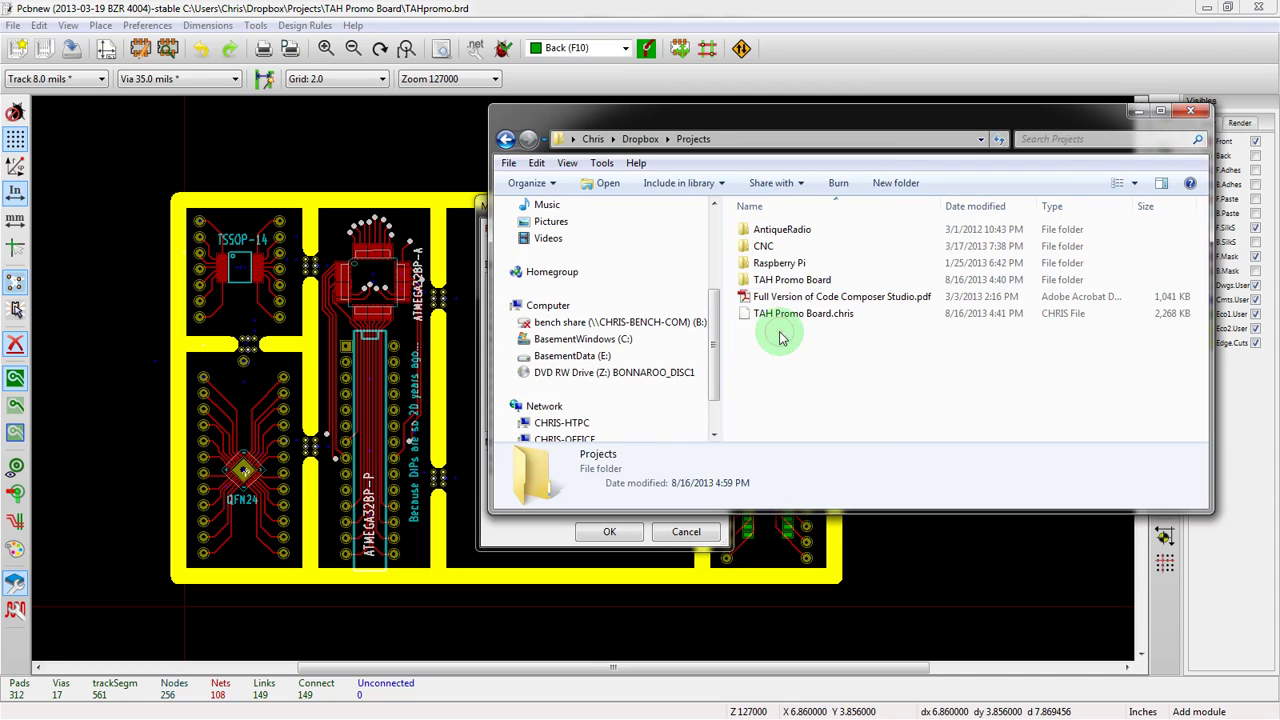
{"action": "double_click", "coordinate": [792, 281]}
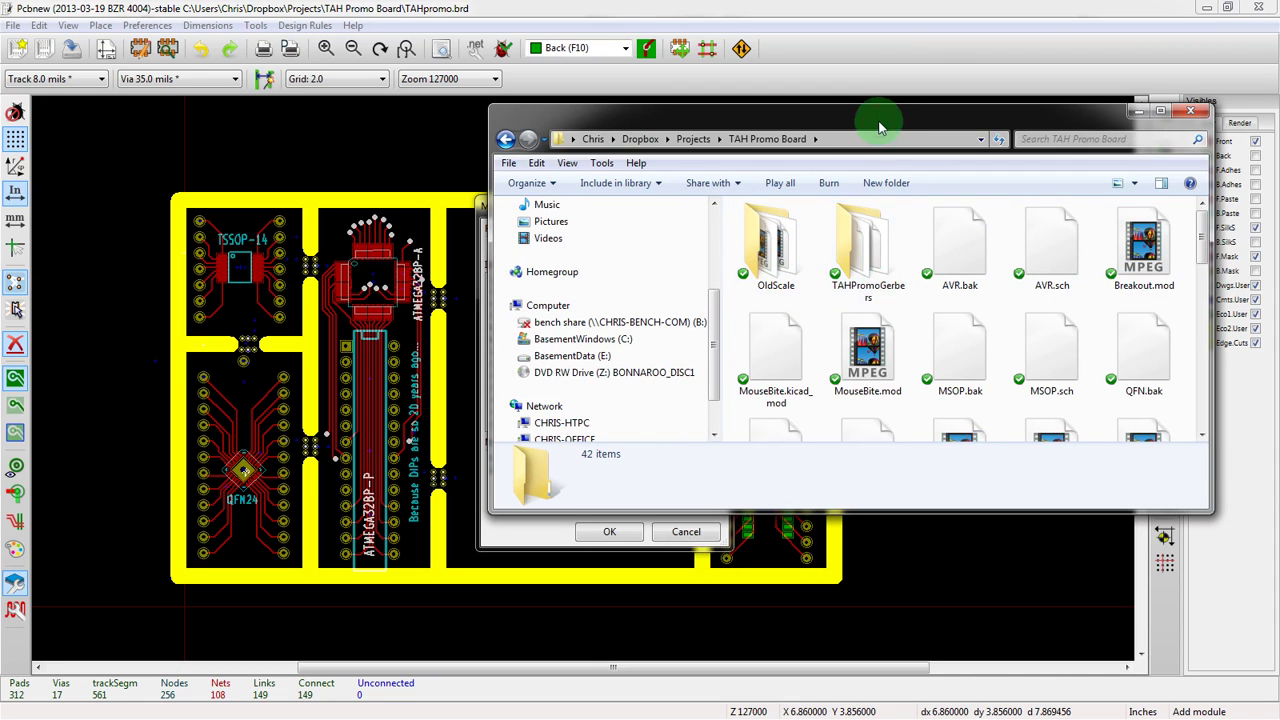
{"action": "left_click_drag", "start_coordinate": [867, 130], "coordinate": [507, 78]}
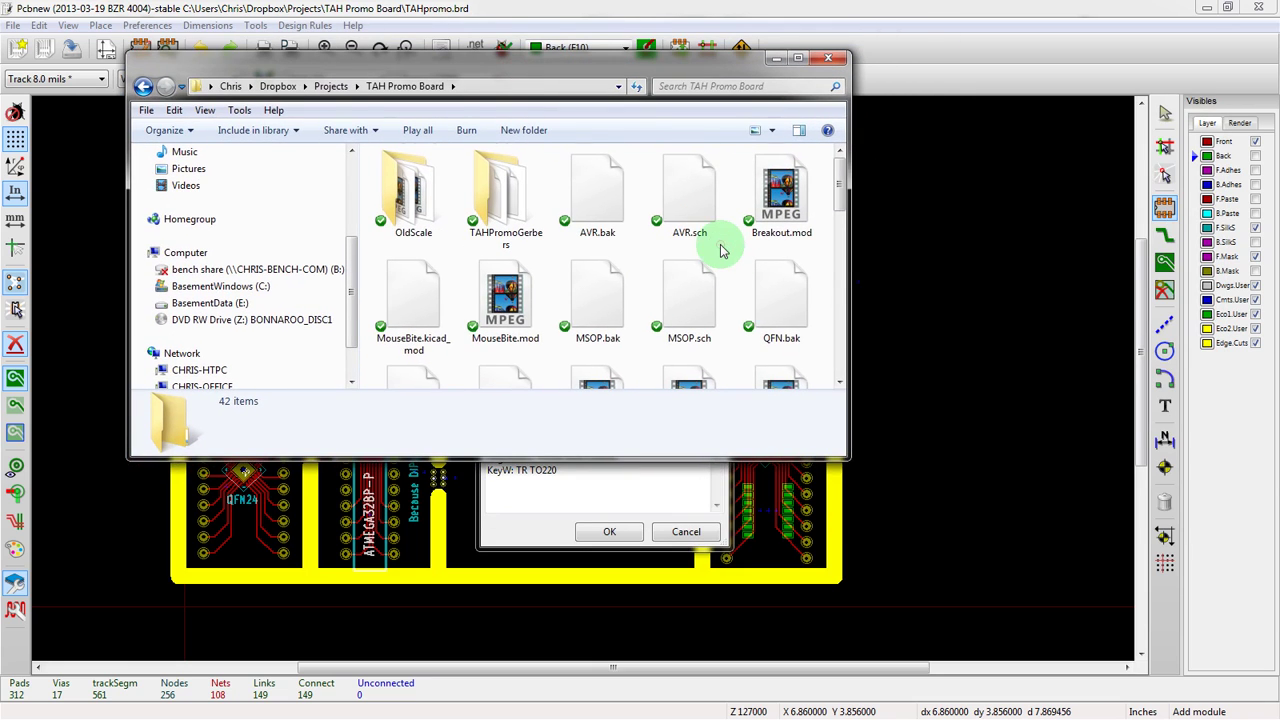
{"action": "scroll", "coordinate": [722, 250], "scroll_direction": "down", "scroll_amount": 3}
{"action": "scroll", "coordinate": [722, 250], "scroll_direction": "up", "scroll_amount": 1}
{"action": "left_click", "coordinate": [697, 288]}
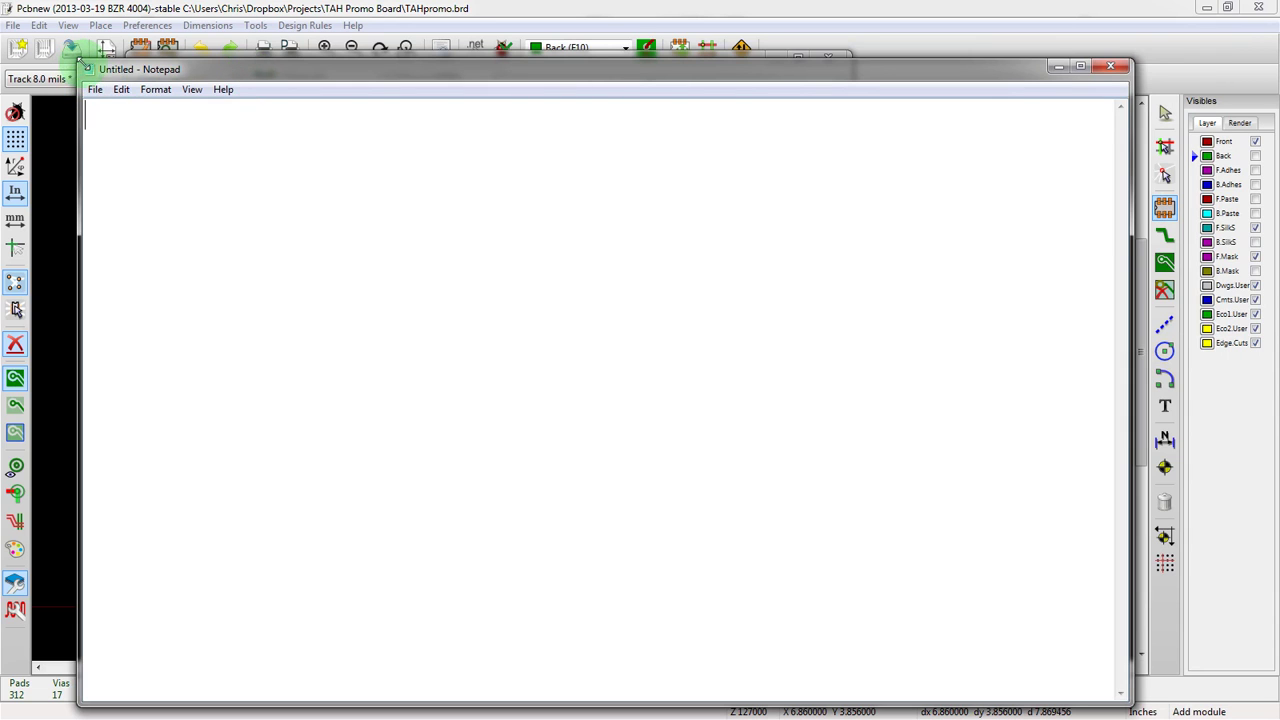
Read module name LAYER1 from TAH_LAYER1_SMALL.mod in Notepad, then filter Pcbnew's footprint list by 'LAY'.
{"action": "left_click_drag", "start_coordinate": [77, 58], "coordinate": [541, 370]}
{"action": "left_click_drag", "start_coordinate": [568, 316], "coordinate": [623, 443]}
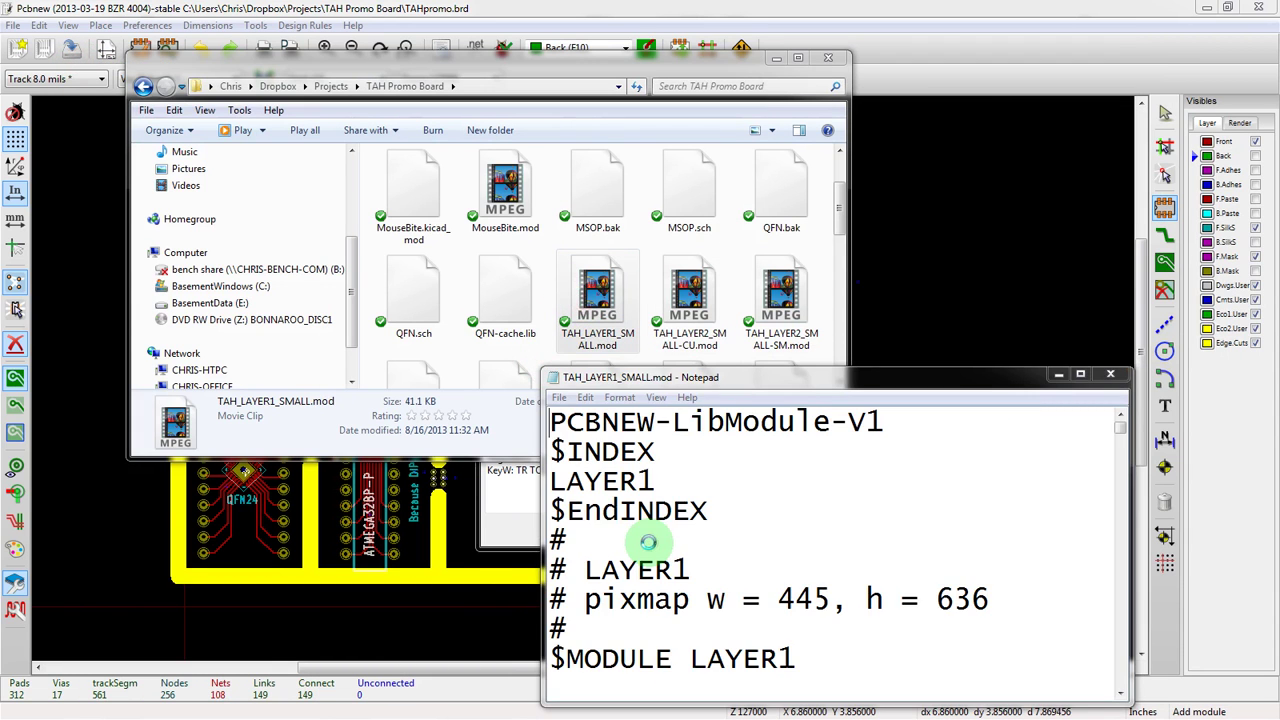
{"action": "double_click", "coordinate": [662, 378]}
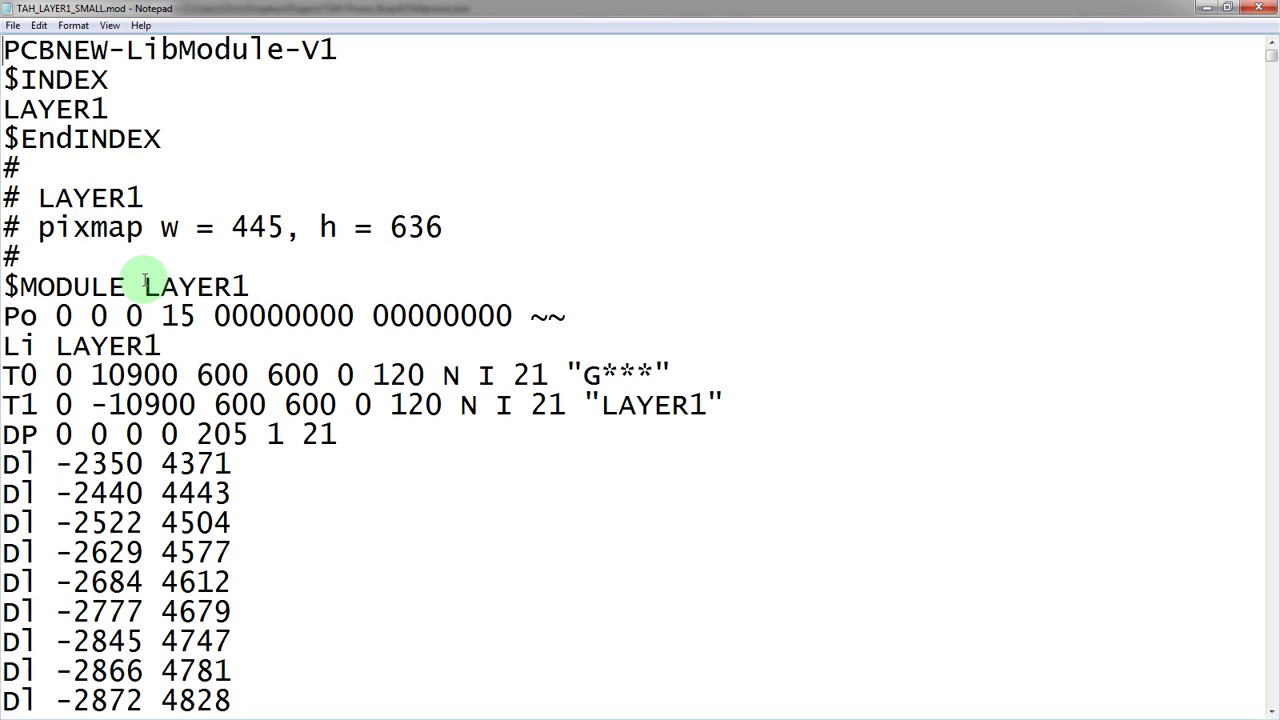
{"action": "left_click_drag", "start_coordinate": [145, 285], "coordinate": [259, 289]}
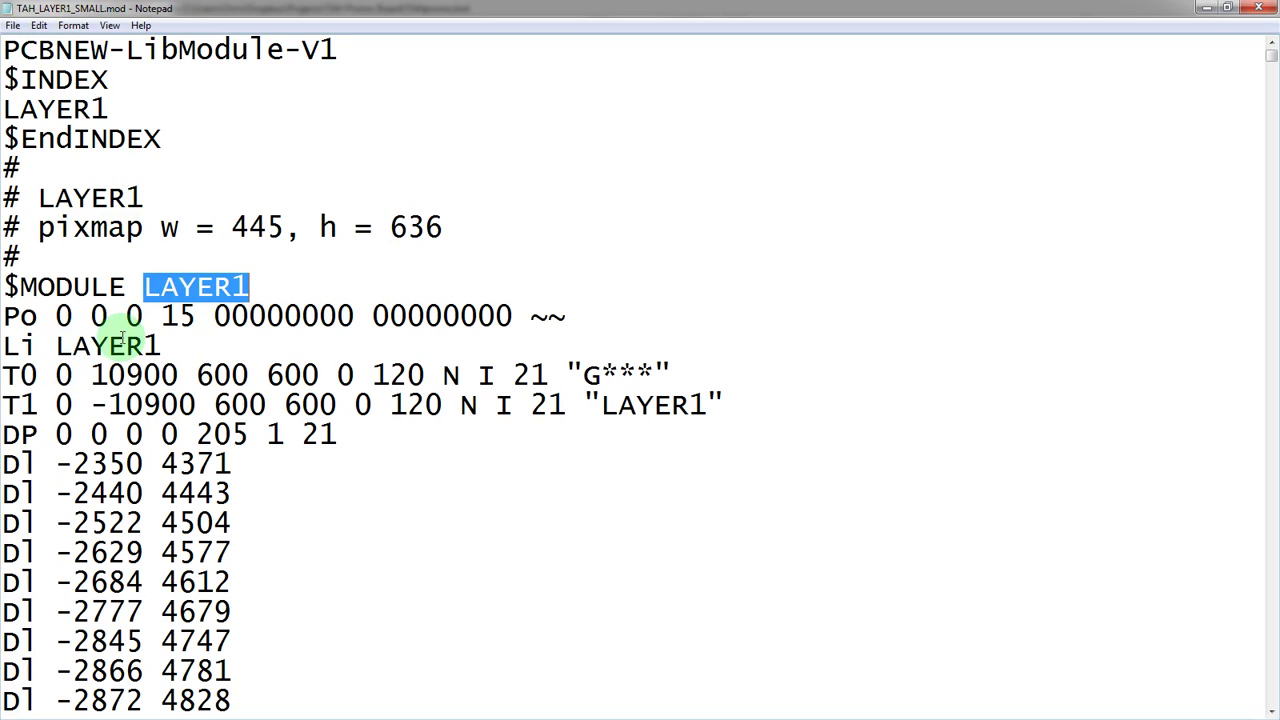
{"action": "left_click", "coordinate": [1262, 9]}
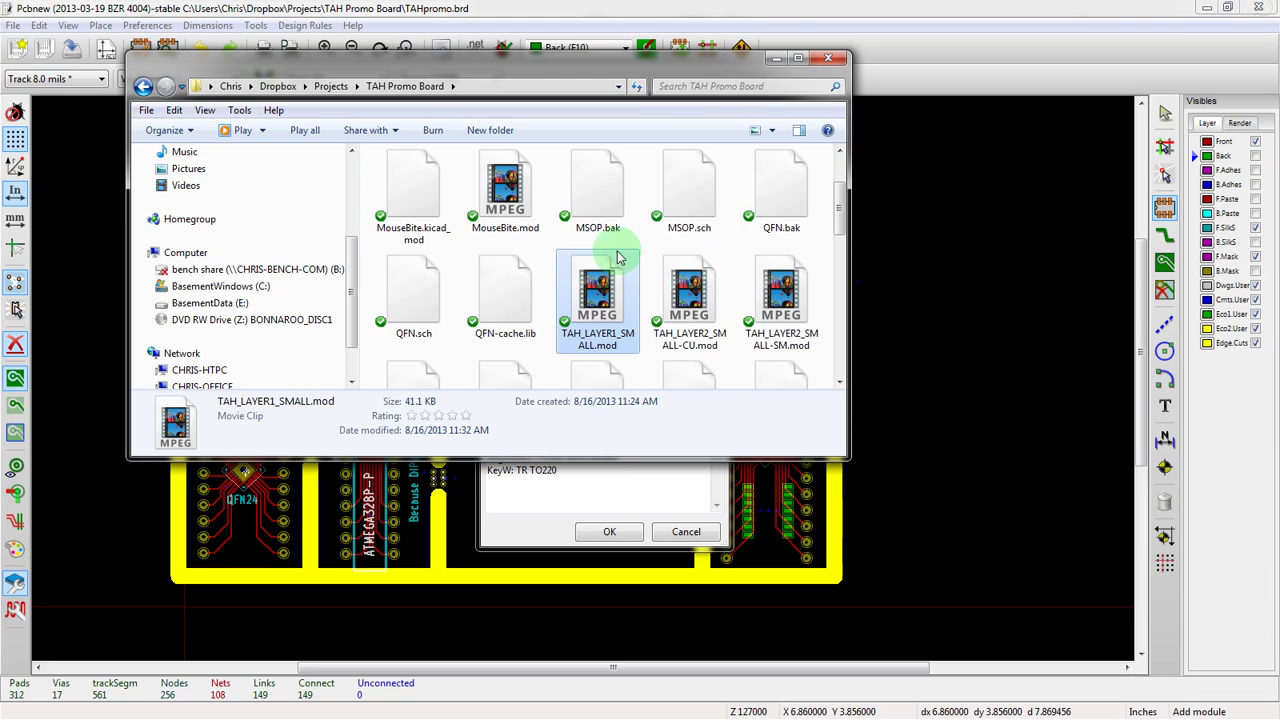
{"action": "left_click", "coordinate": [779, 60]}
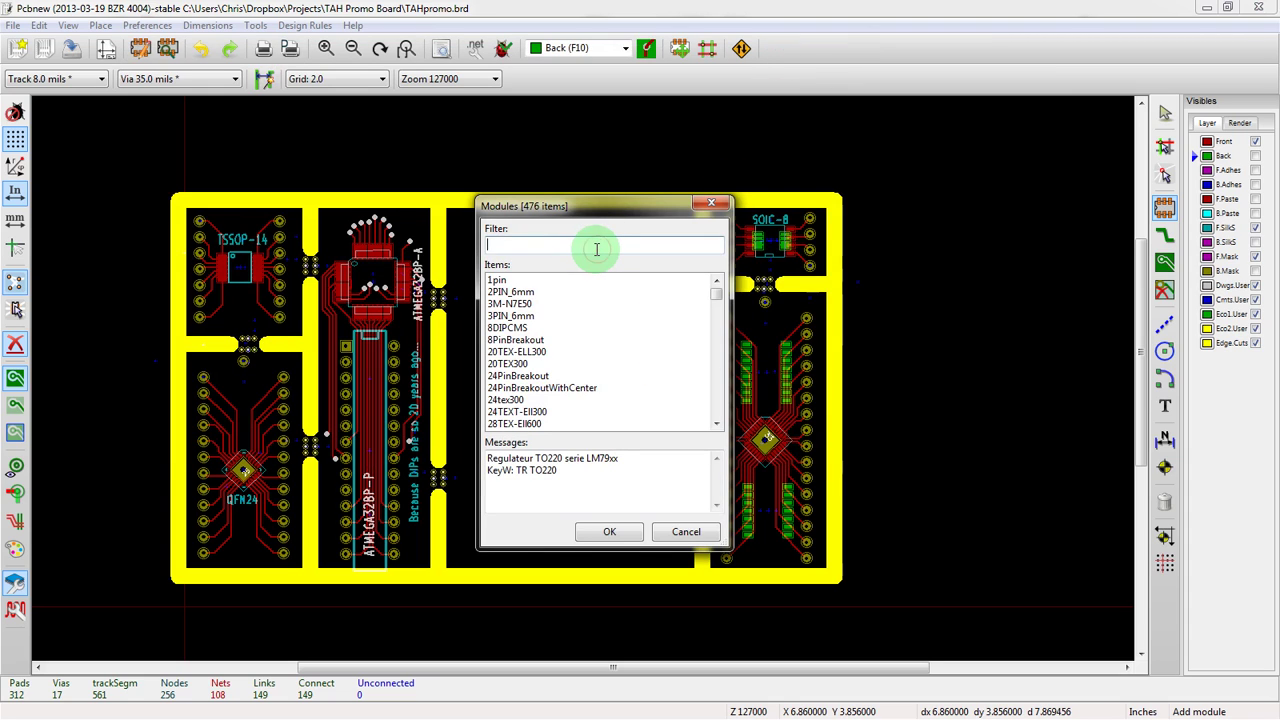
{"action": "type", "text": "LAY"}
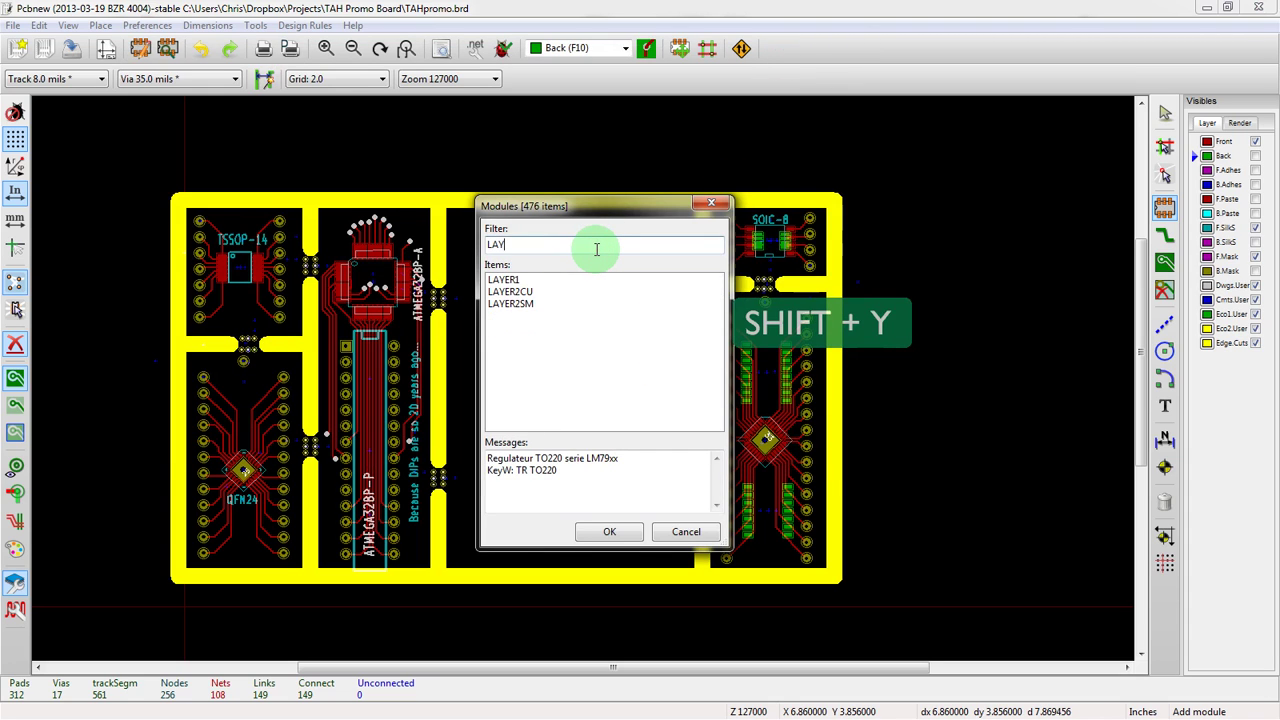
Load the LAYER1 logo footprint onto the board and zoom in and out to inspect it.
{"action": "left_click", "coordinate": [518, 283]}
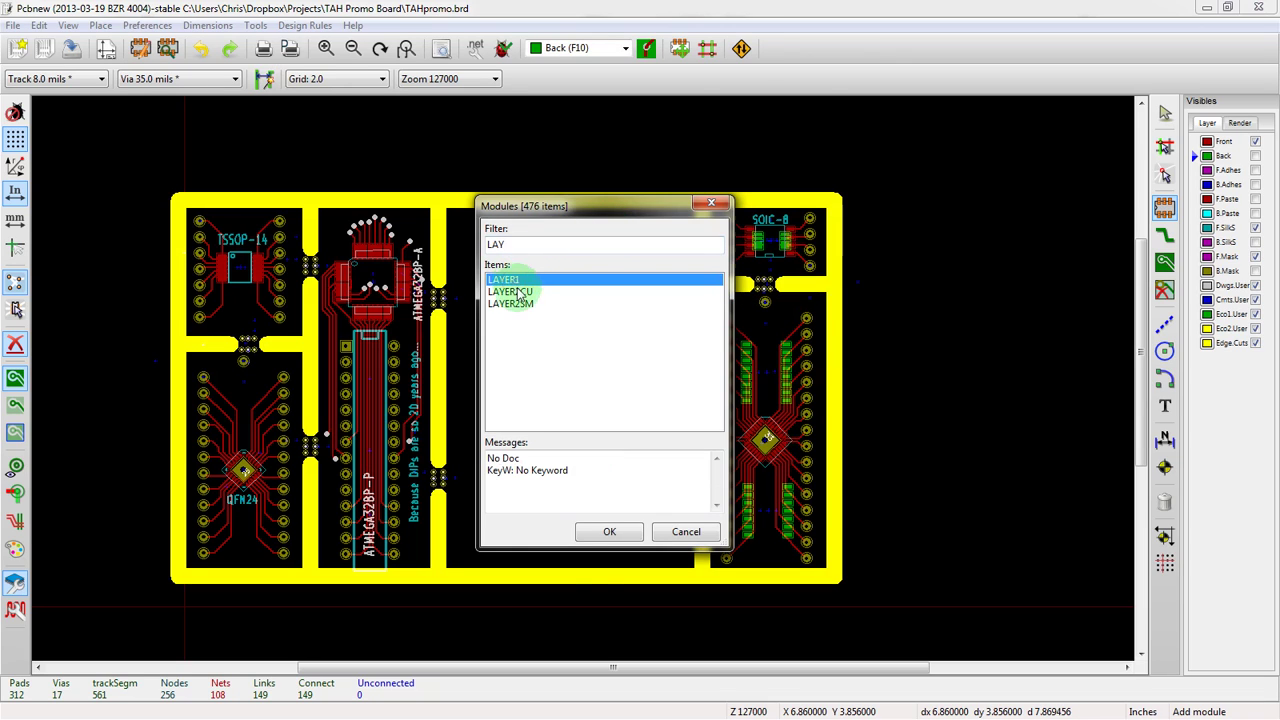
{"action": "left_click", "coordinate": [610, 532]}
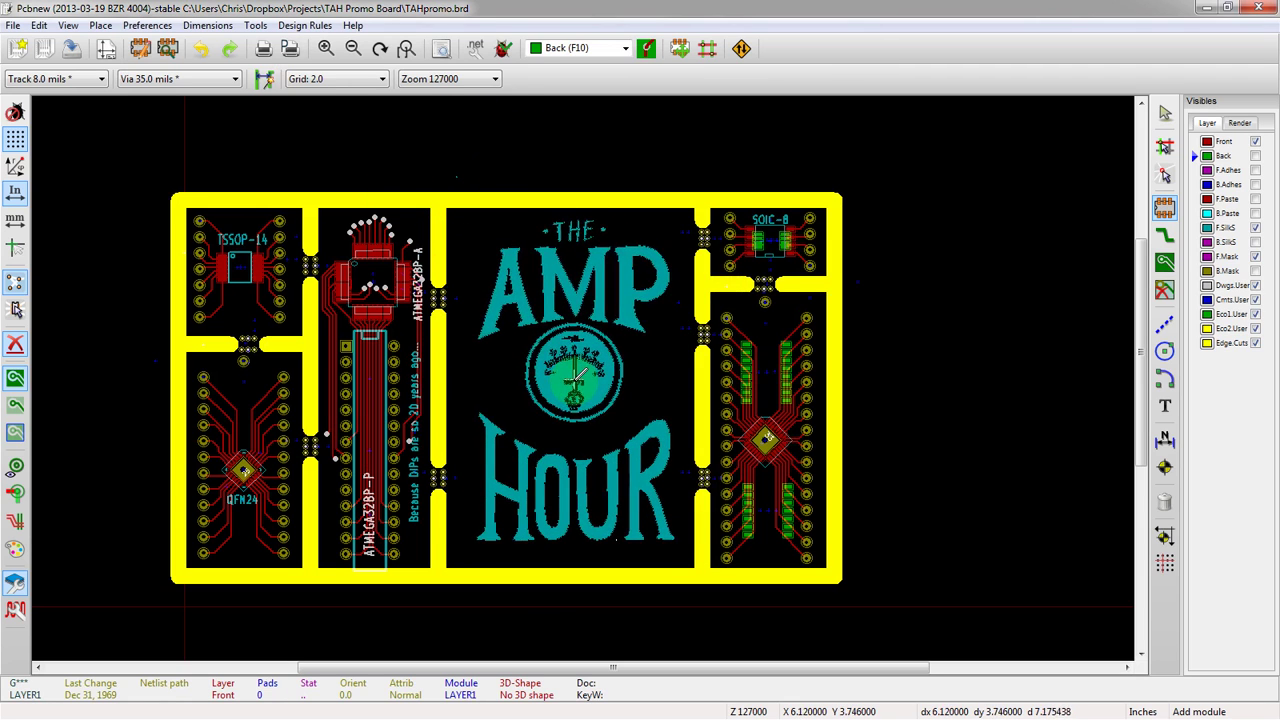
{"action": "scroll", "coordinate": [580, 378], "scroll_direction": "up", "scroll_amount": 4}
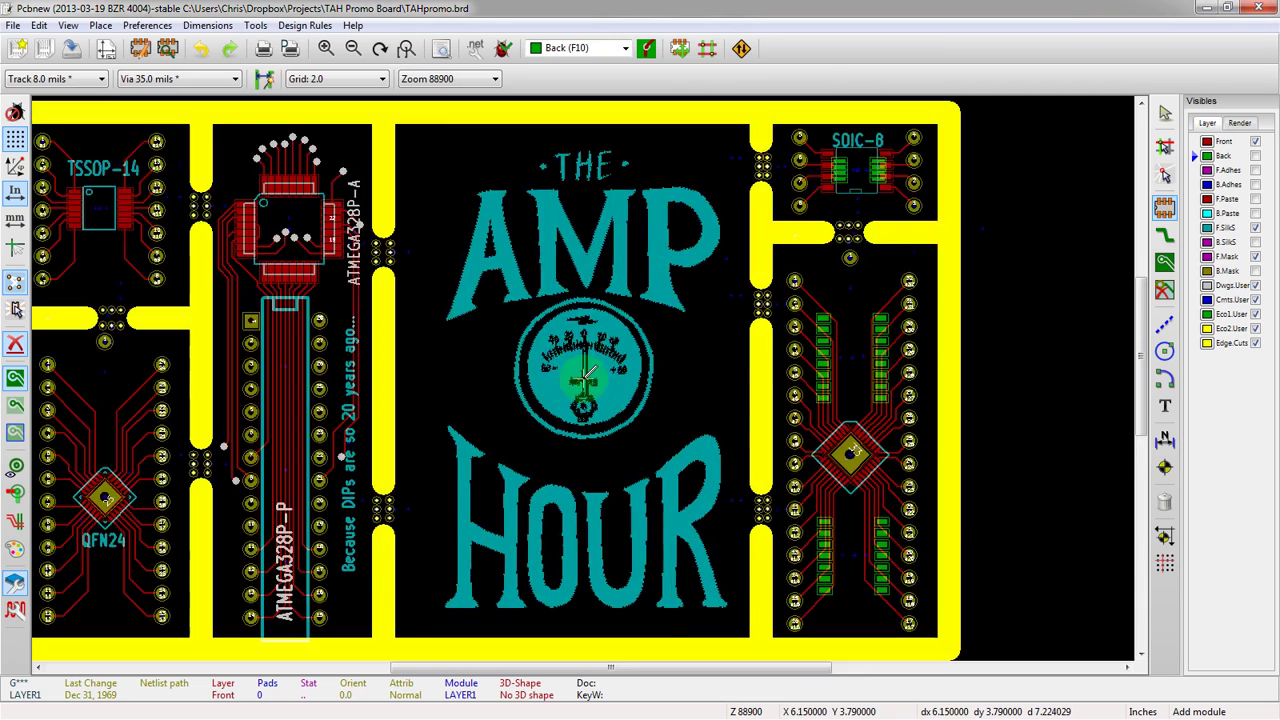
{"action": "scroll", "coordinate": [583, 373], "scroll_direction": "down", "scroll_amount": 2}
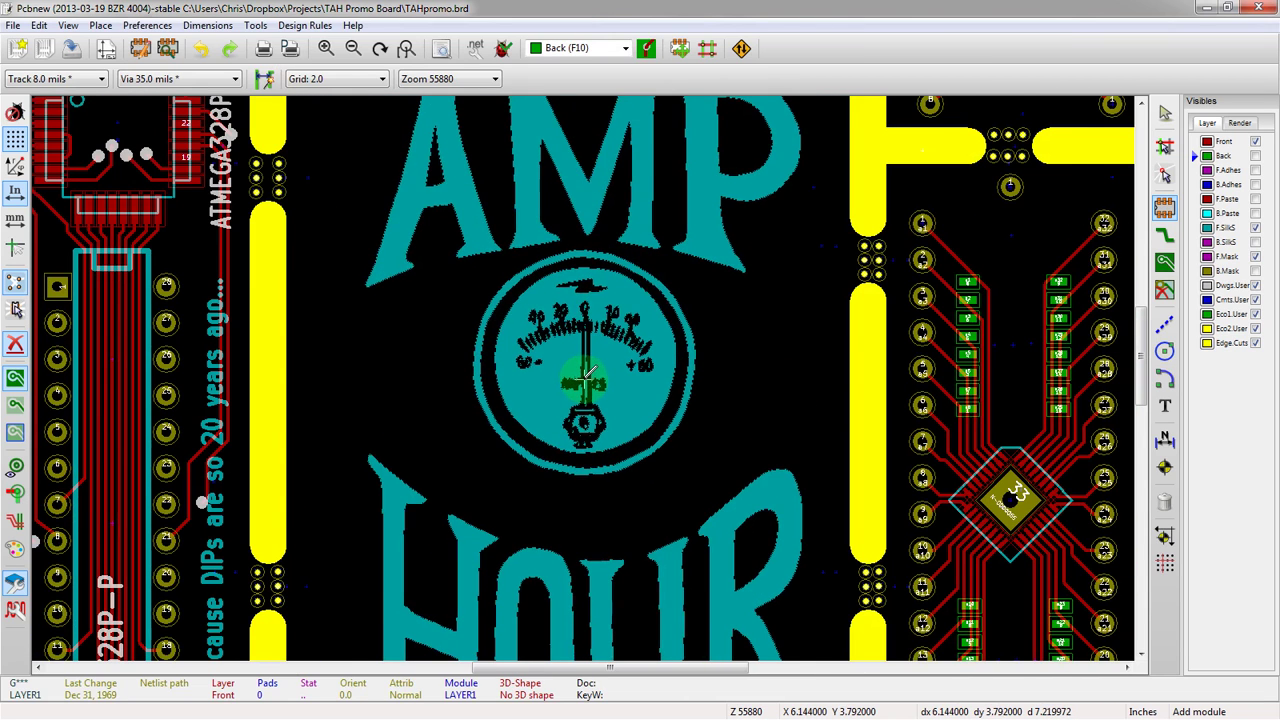
{"action": "scroll", "coordinate": [585, 376], "scroll_direction": "up", "scroll_amount": 2}
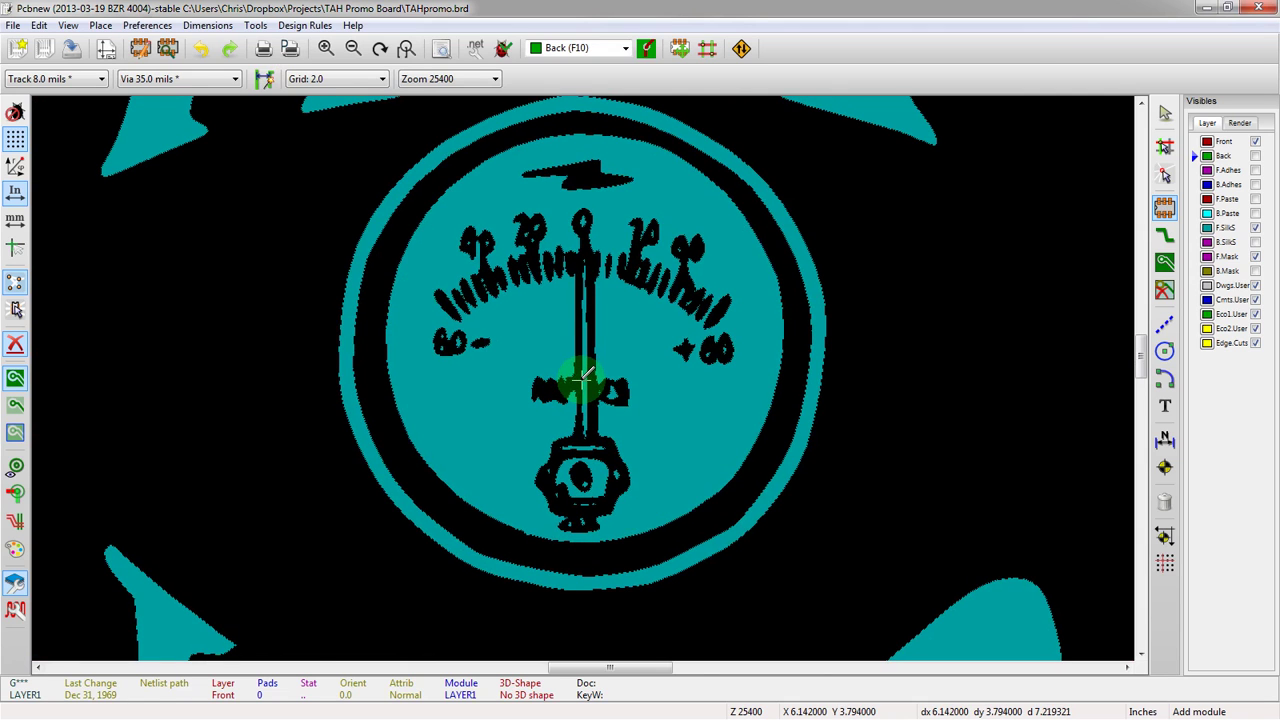
{"action": "scroll", "coordinate": [583, 373], "scroll_direction": "down", "scroll_amount": 1}
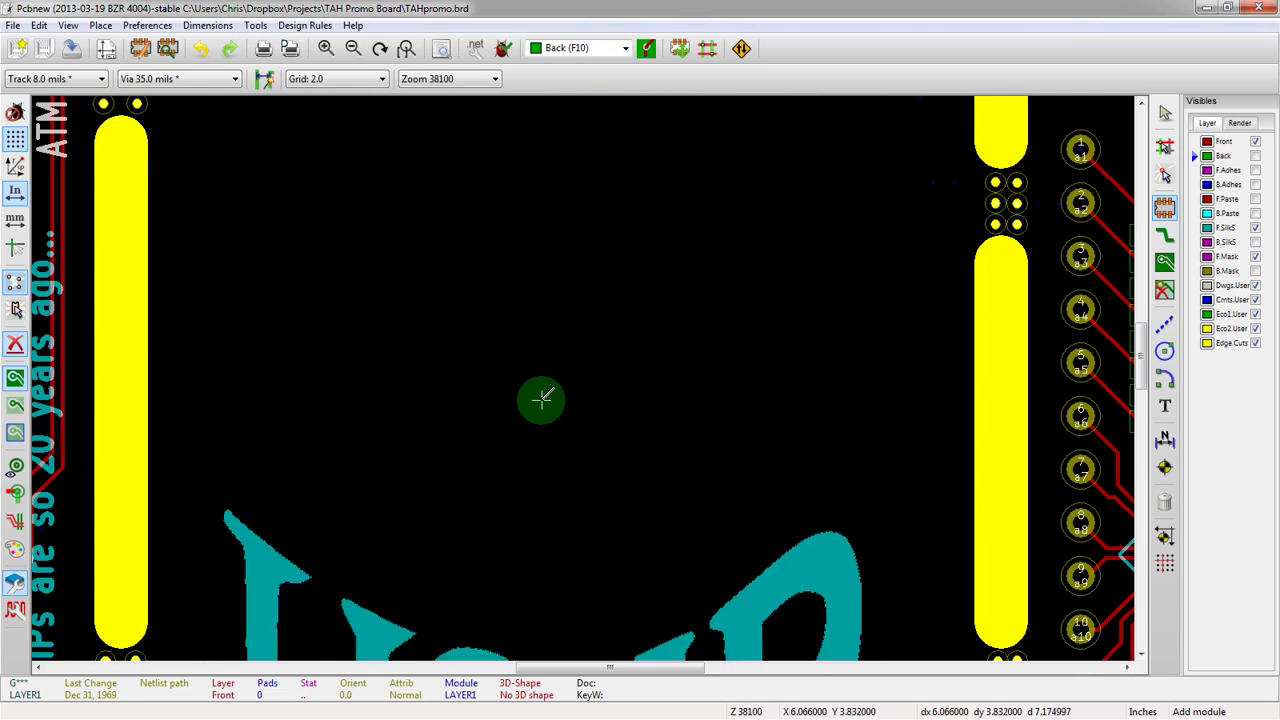
{"action": "scroll", "coordinate": [607, 390], "scroll_direction": "down", "scroll_amount": 2}
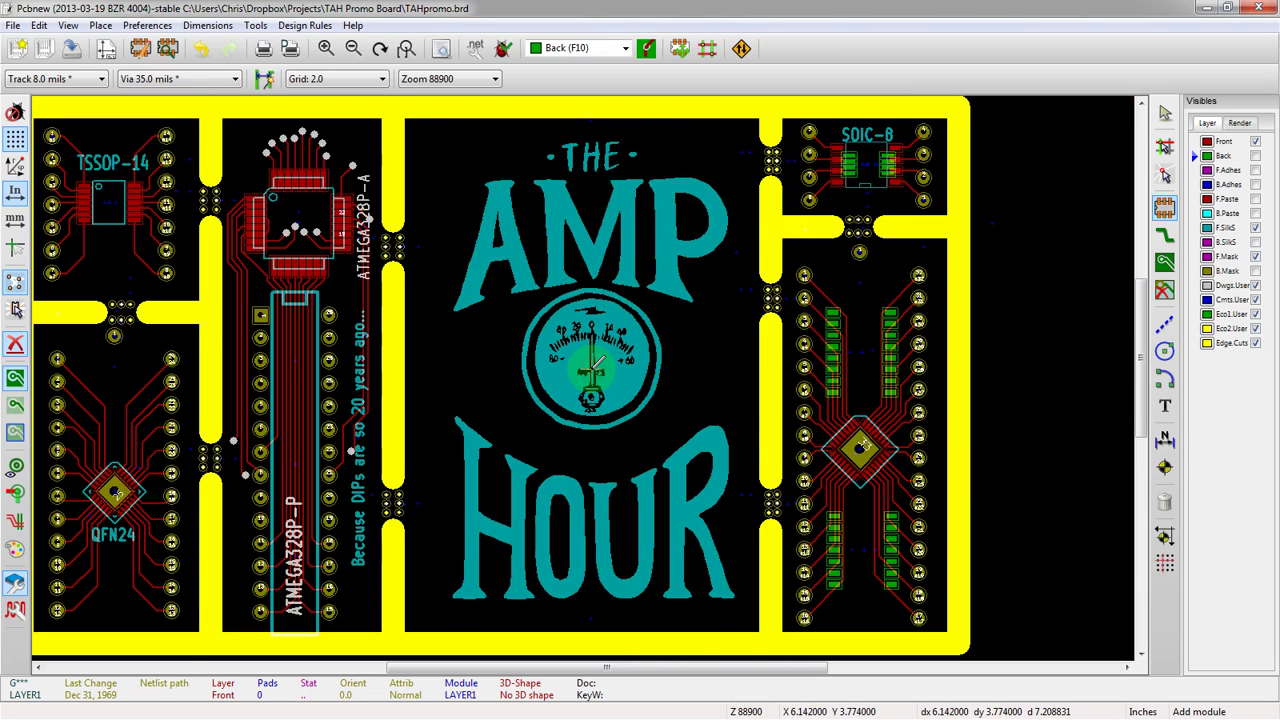
{"action": "scroll", "coordinate": [591, 370], "scroll_direction": "up", "scroll_amount": 8}
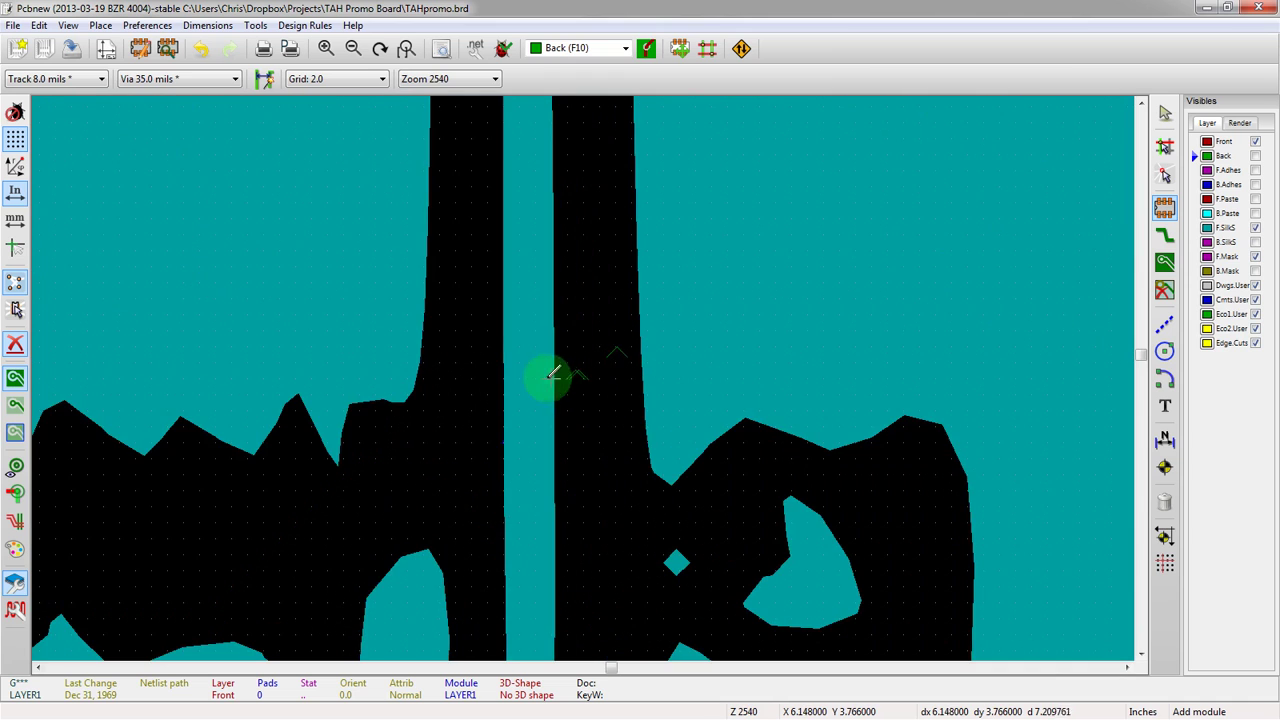
{"action": "scroll", "coordinate": [589, 373], "scroll_direction": "up", "scroll_amount": 1}
{"action": "scroll", "coordinate": [593, 311], "scroll_direction": "down", "scroll_amount": 4}
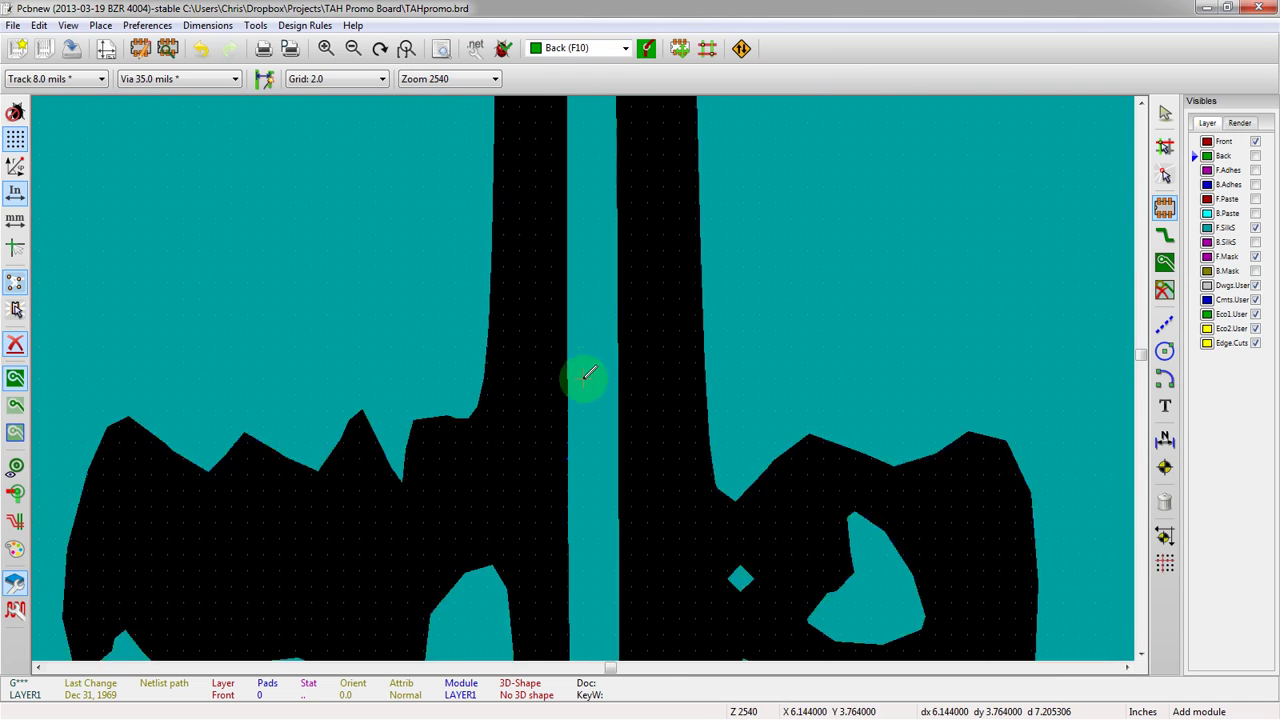
{"action": "scroll", "coordinate": [588, 374], "scroll_direction": "down", "scroll_amount": 3}
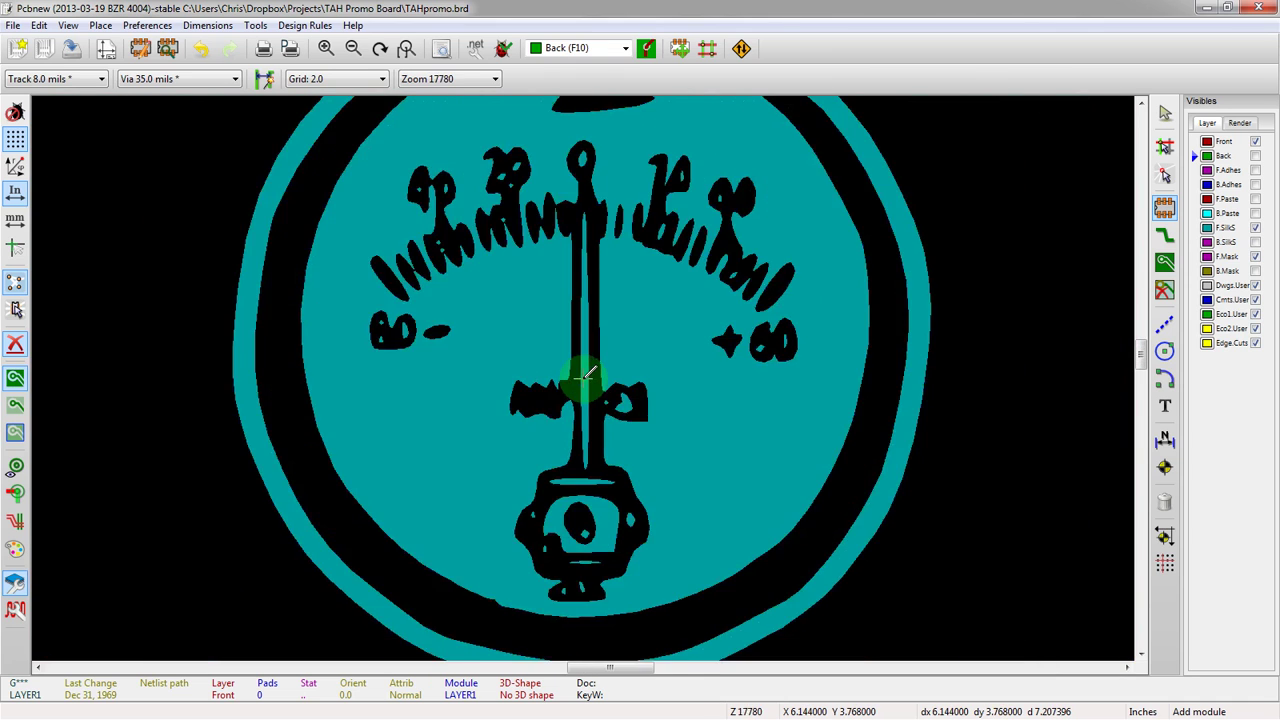
Move the Amp Hour logo to the board centre and zero the relative coordinates there.
{"action": "key", "text": "m"}
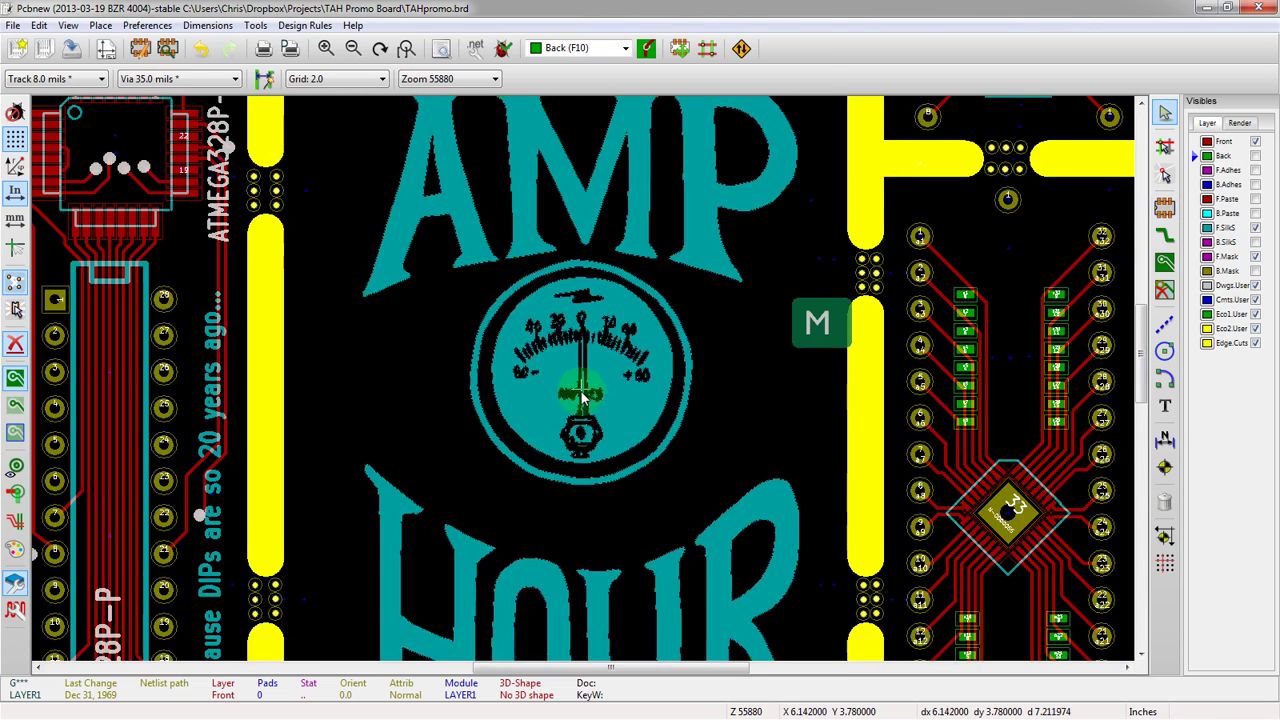
{"action": "scroll", "coordinate": [585, 385], "scroll_direction": "down", "scroll_amount": 1}
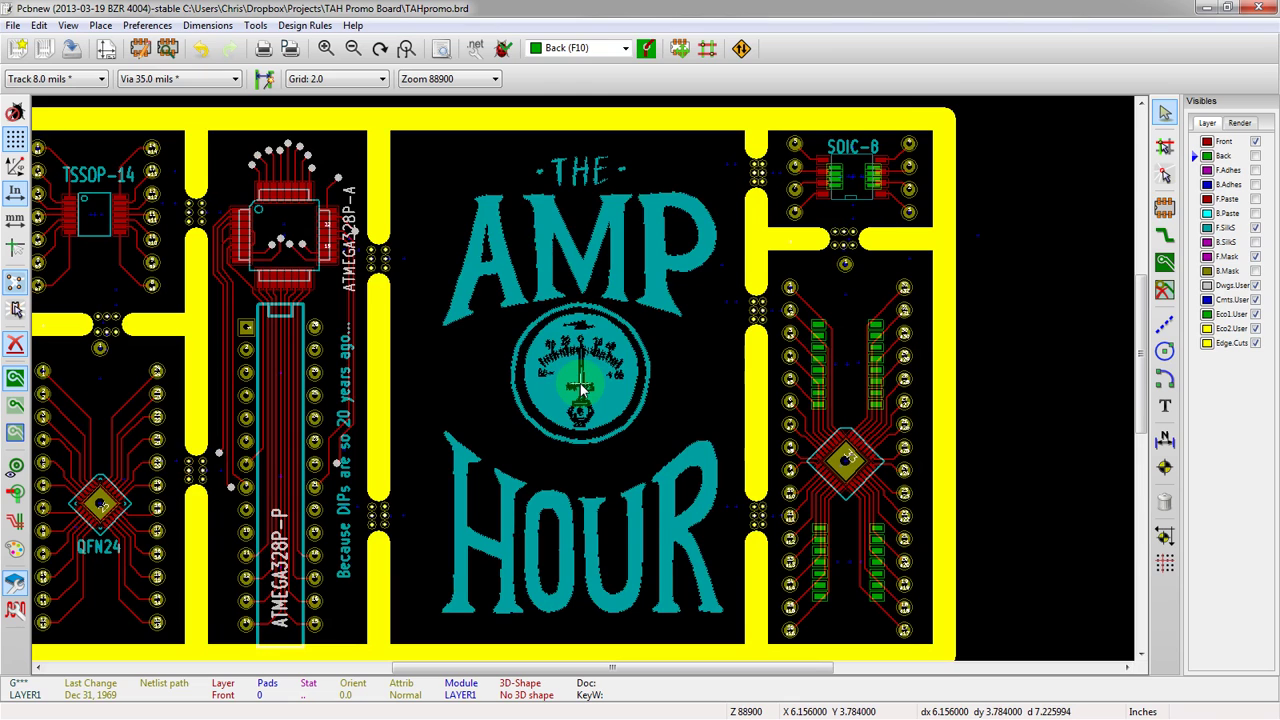
{"action": "key", "text": "space"}
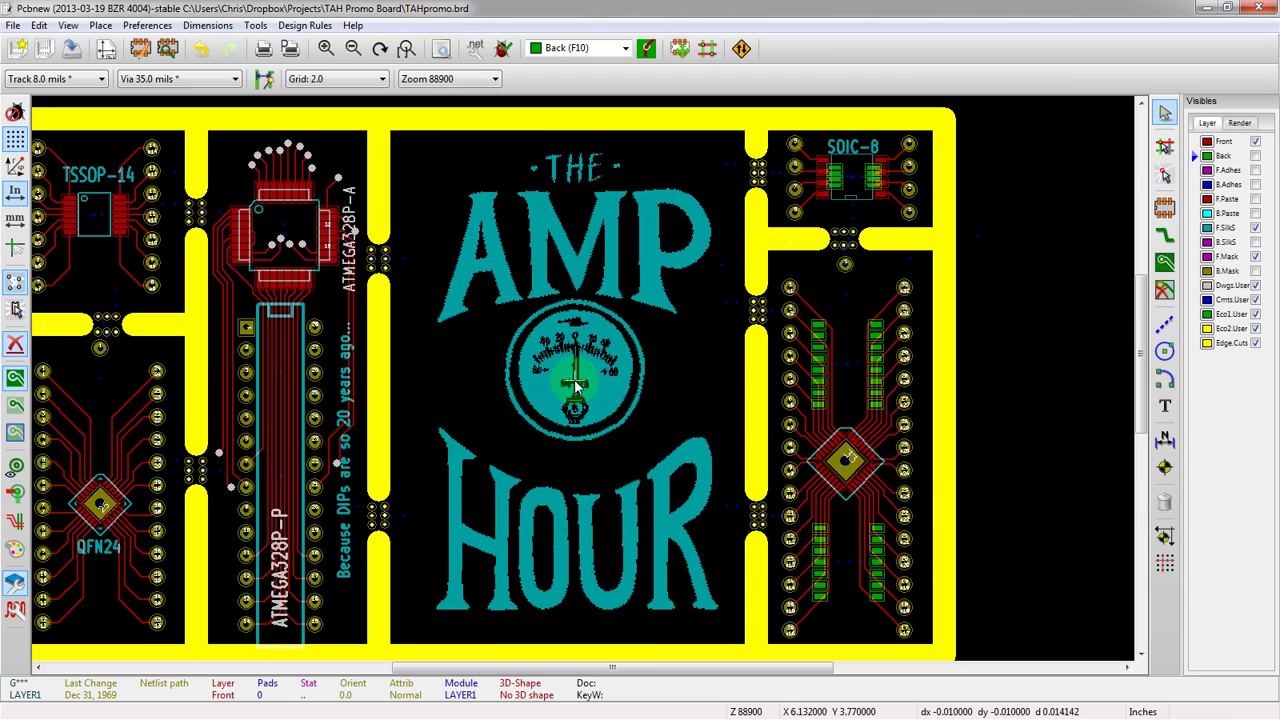
{"action": "key", "text": "space"}
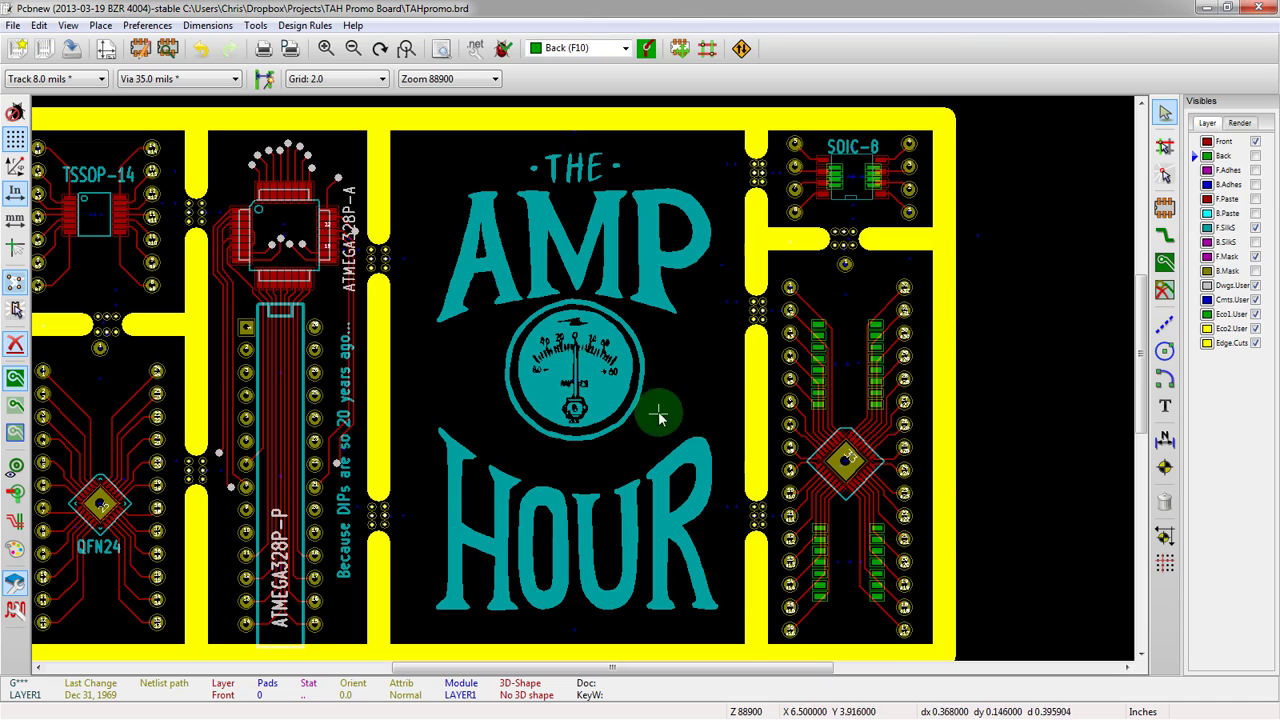
{"action": "key", "text": "a"}
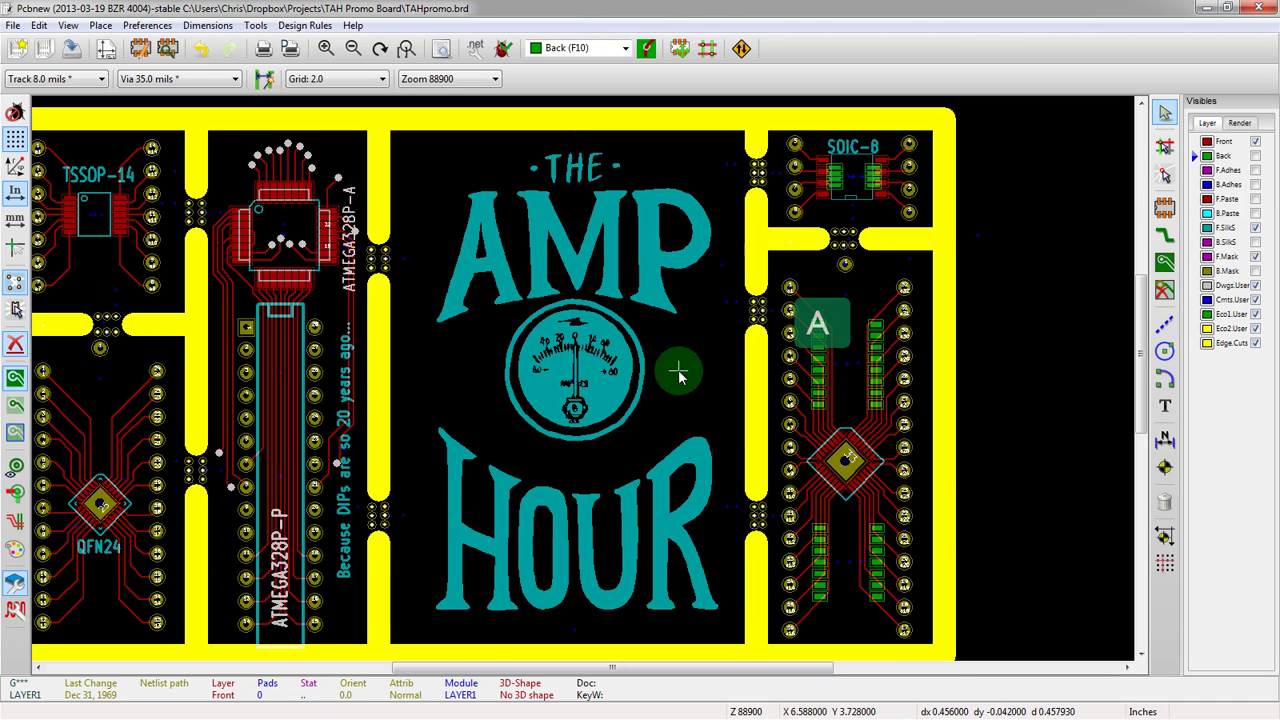
{"action": "left_click", "coordinate": [1164, 207]}
{"action": "left_click", "coordinate": [663, 306]}
{"action": "left_click", "coordinate": [703, 397]}
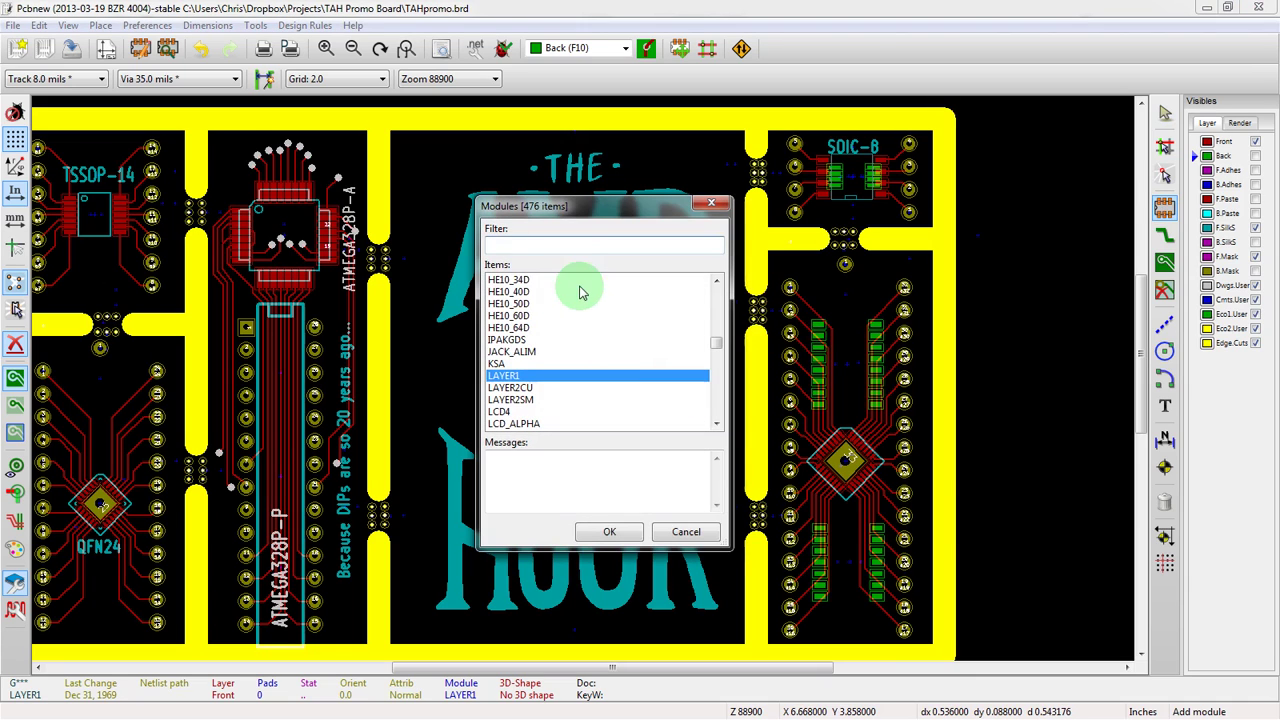
{"action": "left_click", "coordinate": [512, 388]}
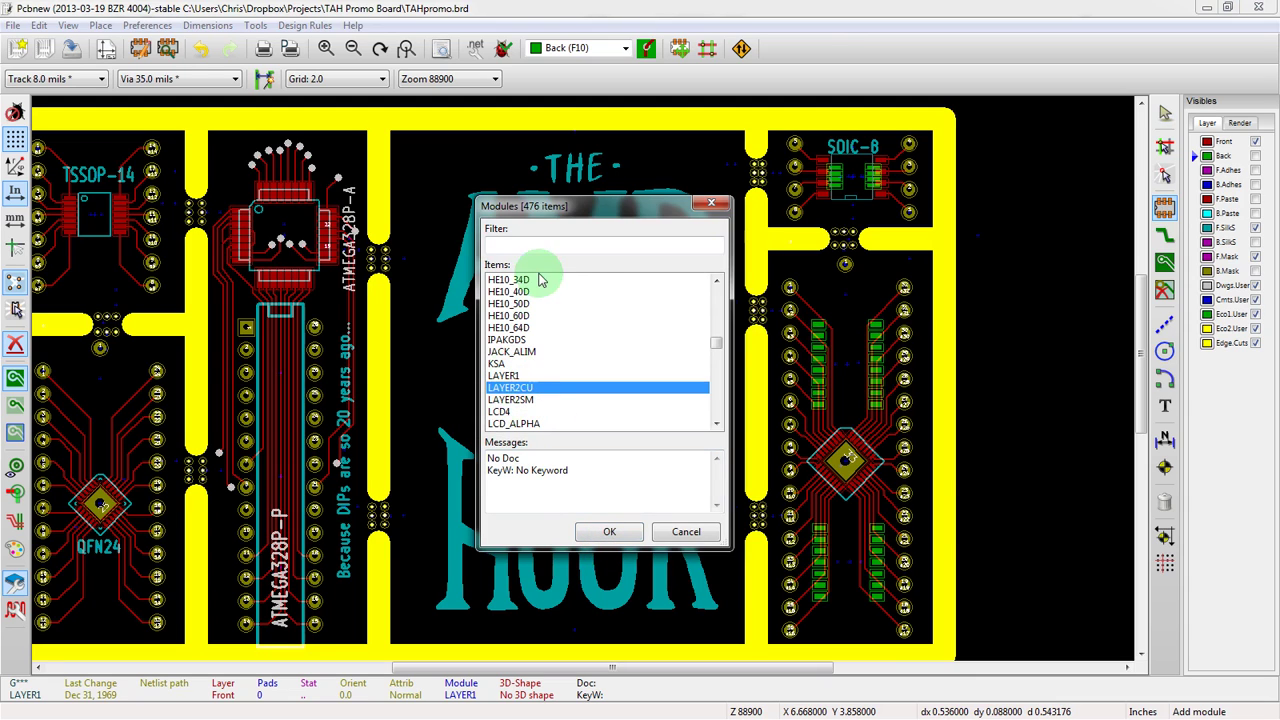
{"action": "left_click_drag", "start_coordinate": [515, 206], "coordinate": [813, 214]}
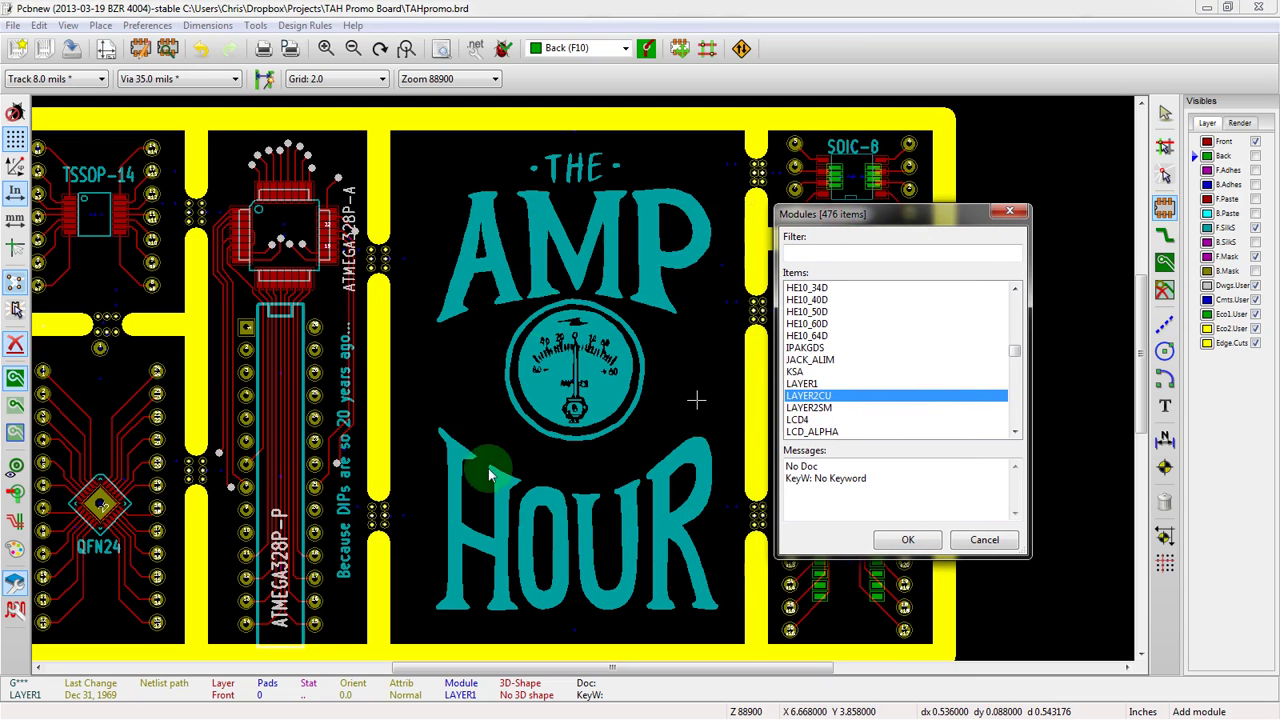
{"action": "left_click", "coordinate": [1009, 211]}
{"action": "left_click", "coordinate": [1256, 229]}
{"action": "left_click", "coordinate": [1256, 229]}
{"action": "left_click", "coordinate": [1256, 229]}
{"action": "left_click", "coordinate": [1256, 229]}
{"action": "left_click", "coordinate": [1256, 229]}
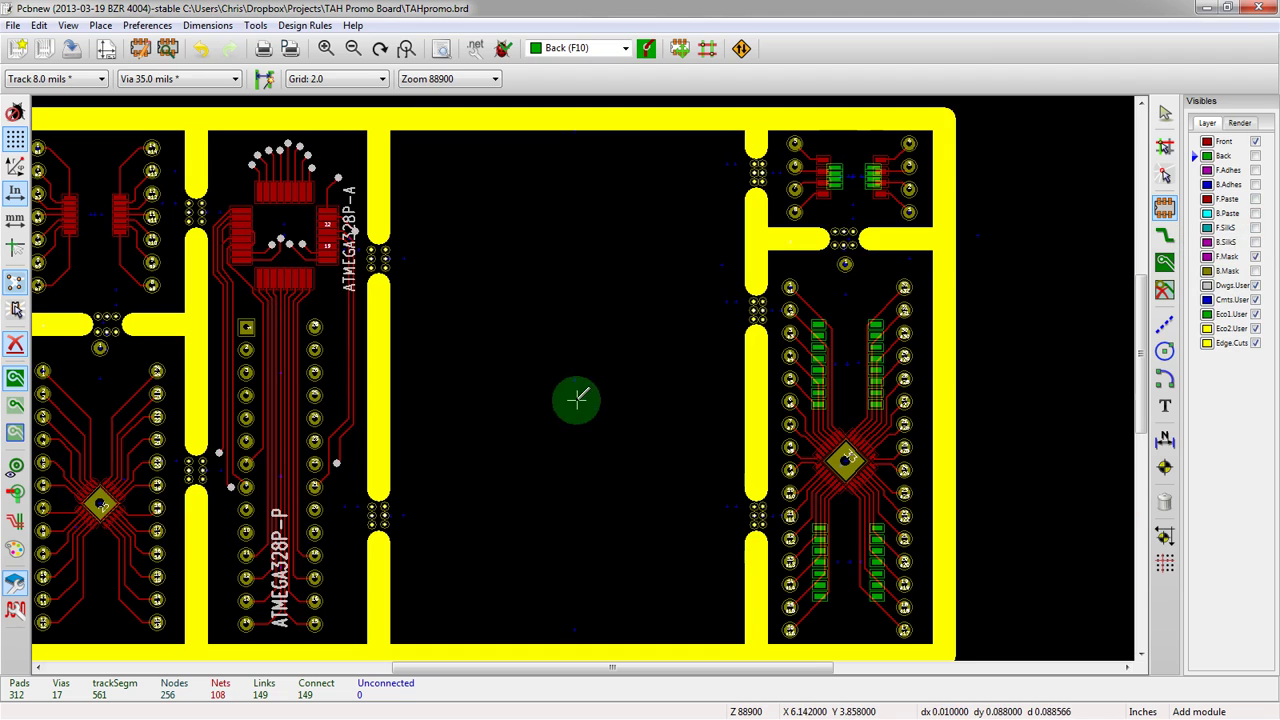
{"action": "scroll", "coordinate": [551, 371], "scroll_direction": "up", "scroll_amount": 5}
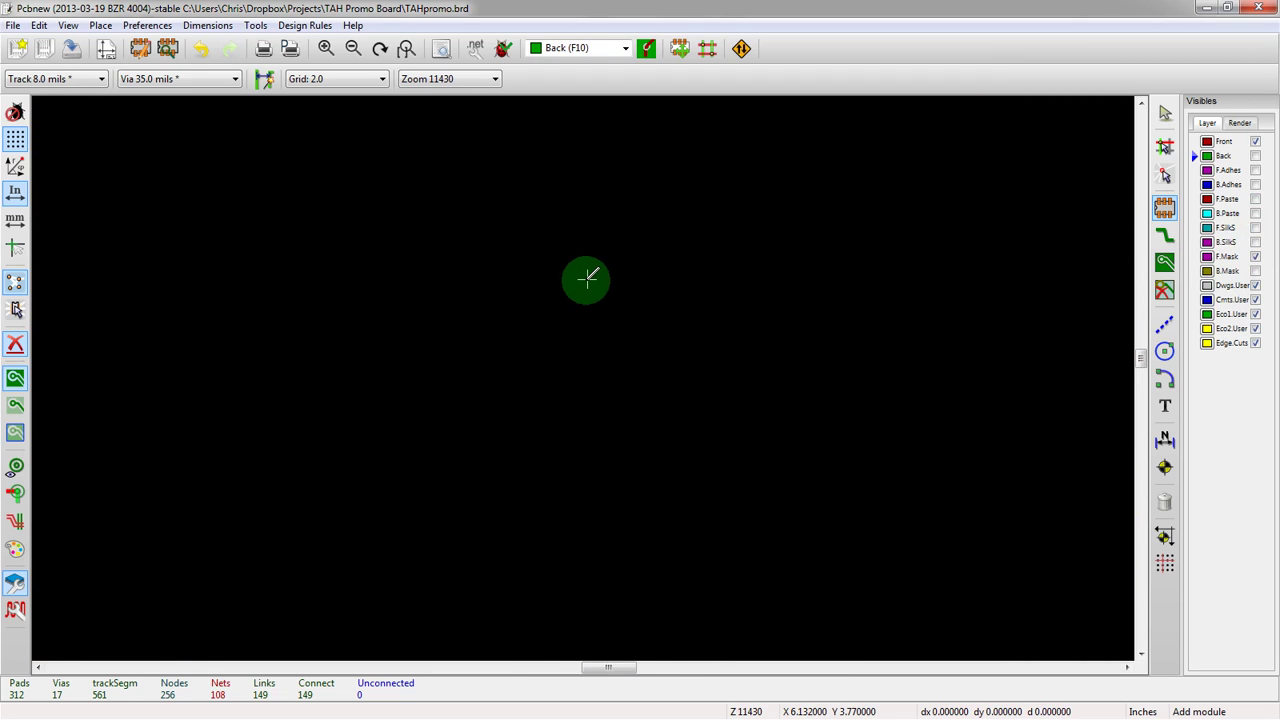
{"action": "scroll", "coordinate": [588, 277], "scroll_direction": "down", "scroll_amount": 5}
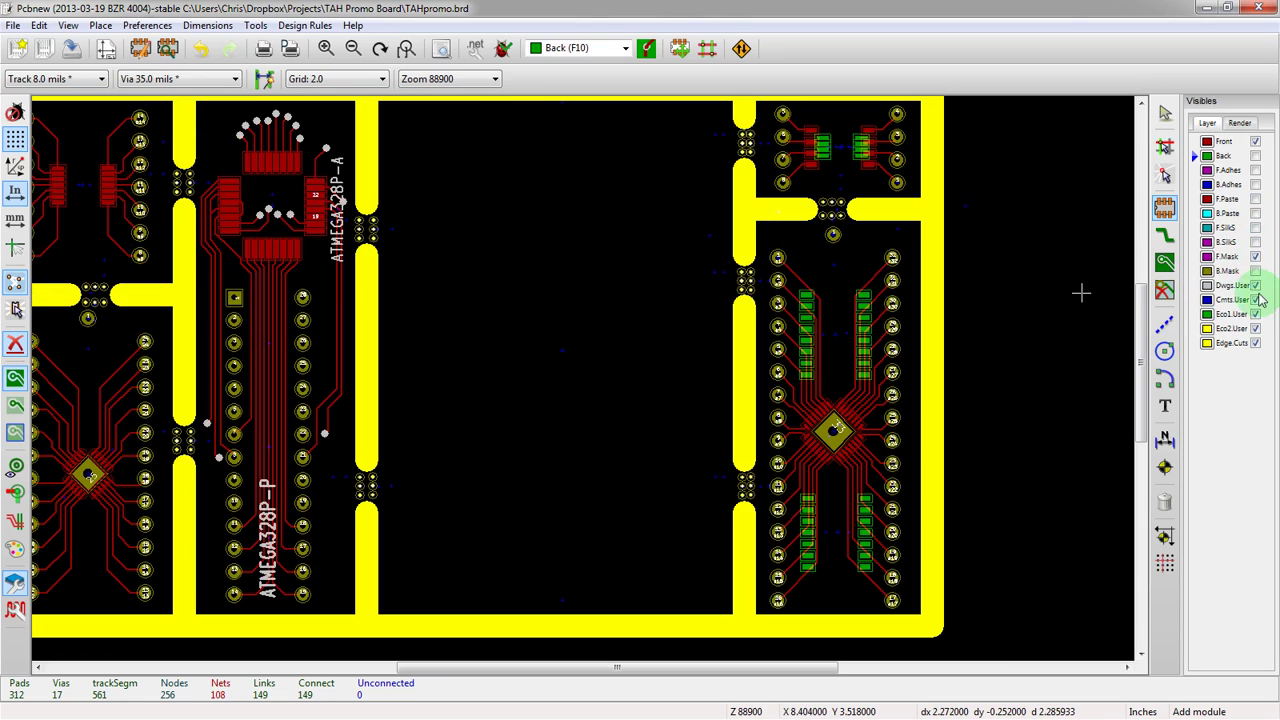
{"action": "left_click", "coordinate": [1256, 256]}
{"action": "left_click", "coordinate": [1256, 227]}
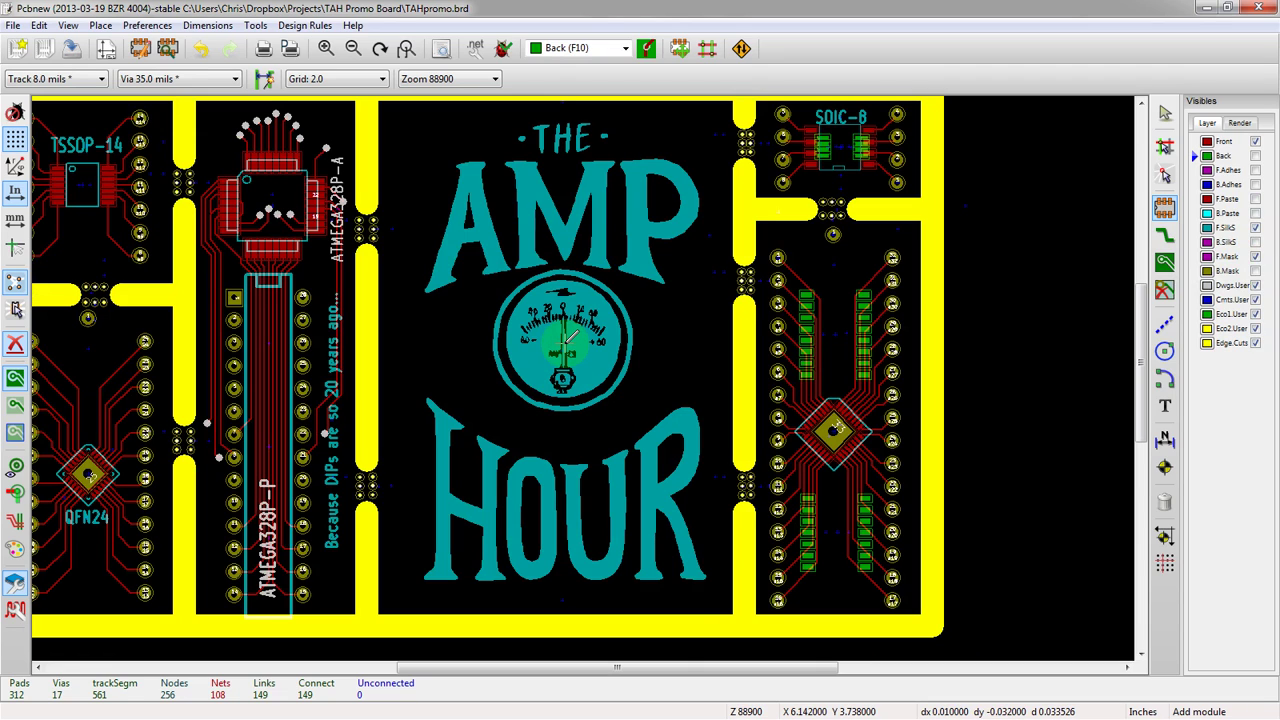
Add the LAYER2CU footprint from the full list and place it over the meter logo.
{"action": "left_click", "coordinate": [566, 340]}
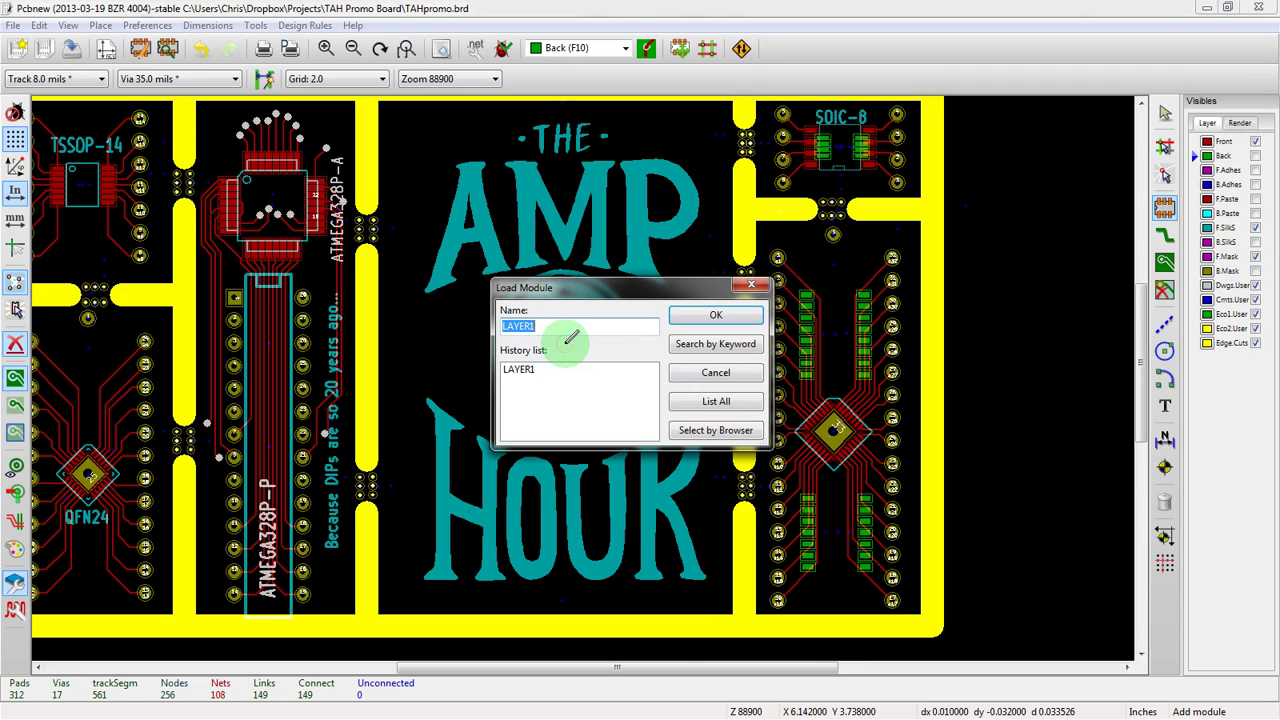
{"action": "left_click", "coordinate": [739, 405]}
{"action": "left_click", "coordinate": [814, 397]}
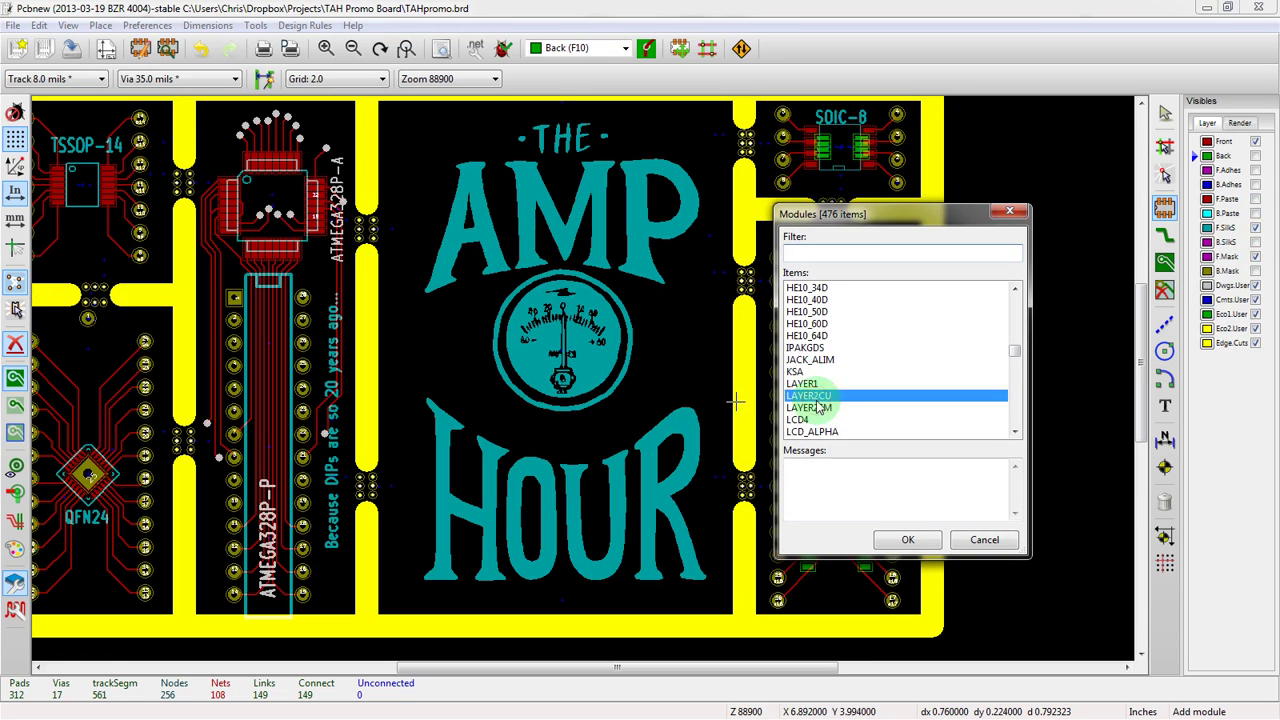
{"action": "left_click", "coordinate": [905, 539]}
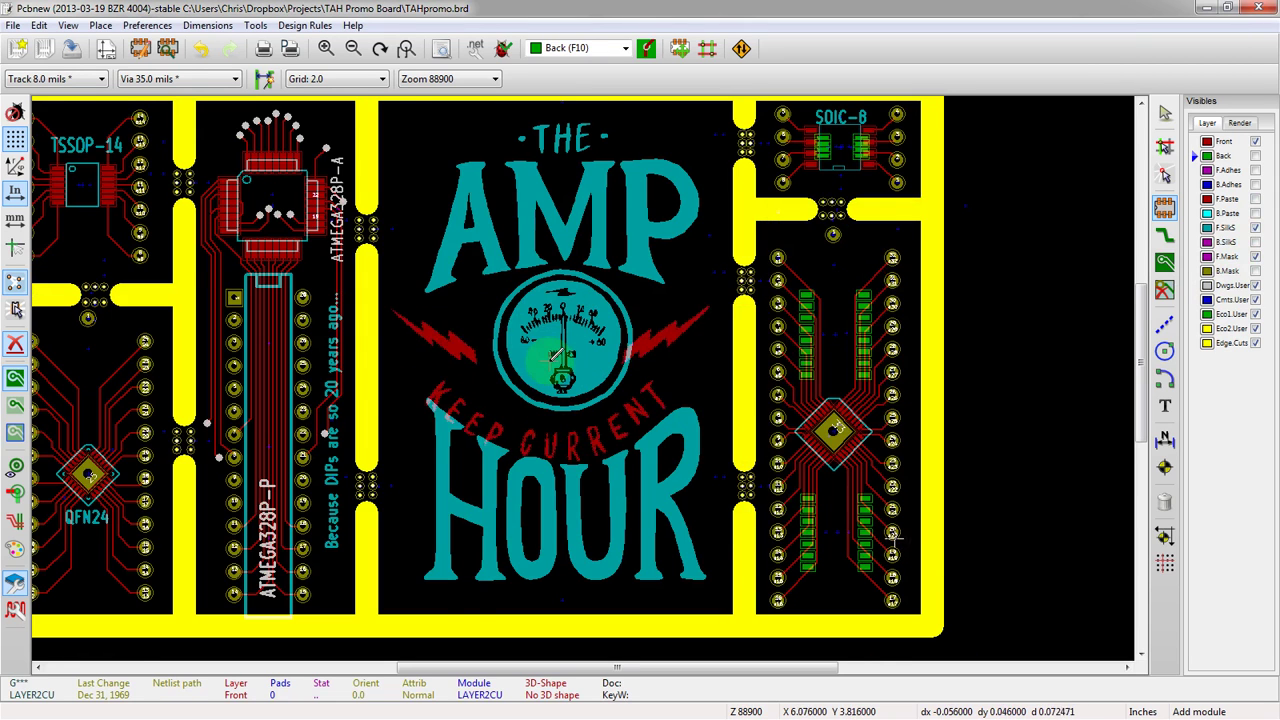
{"action": "scroll", "coordinate": [562, 350], "scroll_direction": "up", "scroll_amount": 3}
{"action": "scroll", "coordinate": [585, 362], "scroll_direction": "up", "scroll_amount": 2}
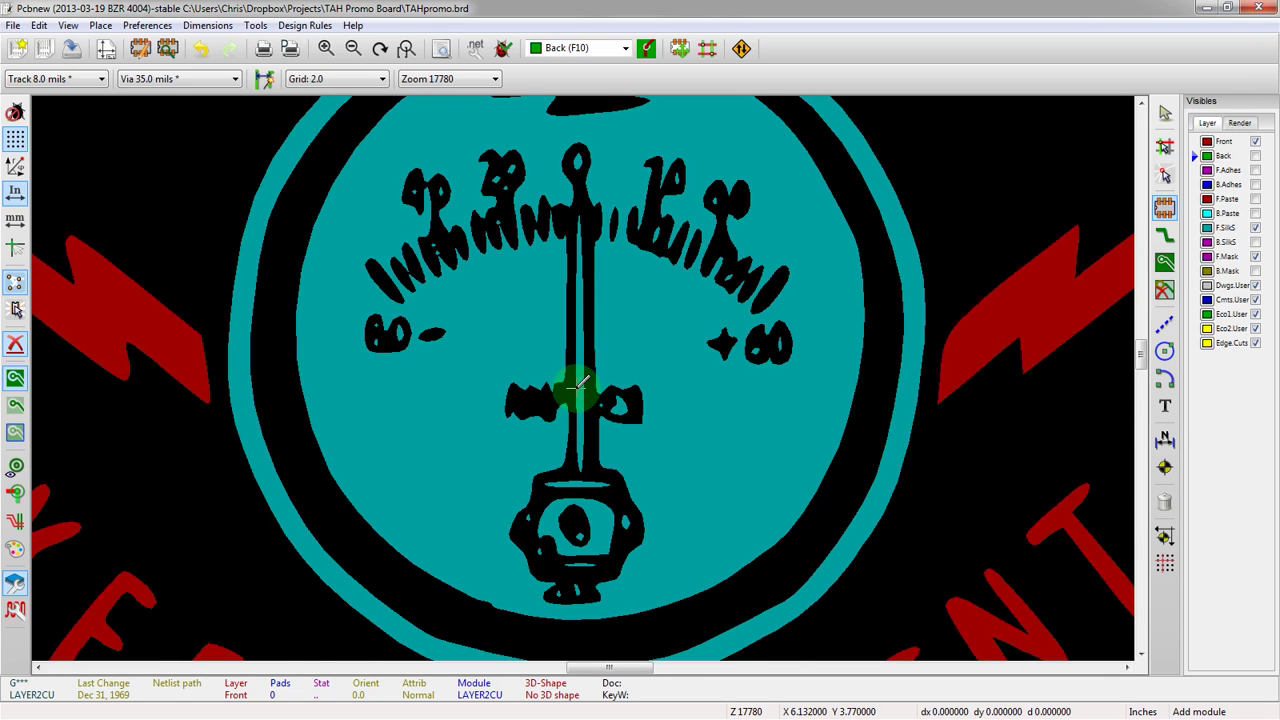
{"action": "scroll", "coordinate": [580, 383], "scroll_direction": "down", "scroll_amount": 5}
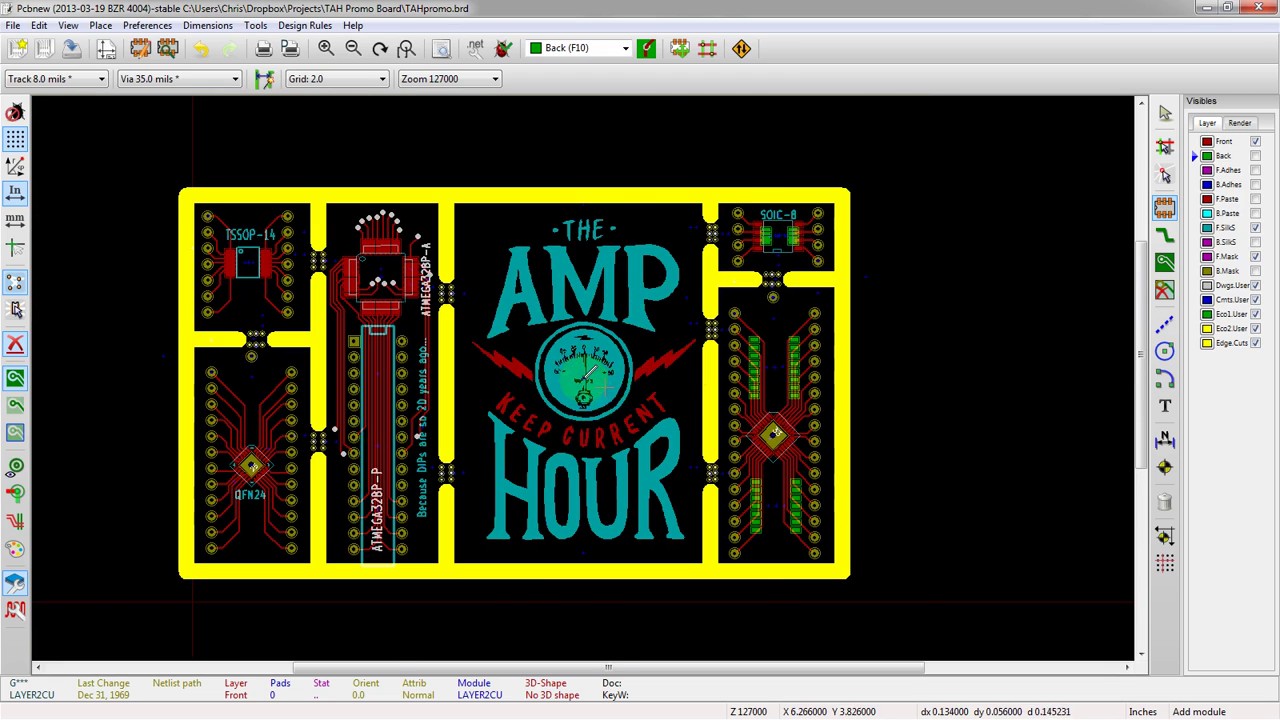
{"action": "scroll", "coordinate": [656, 372], "scroll_direction": "up", "scroll_amount": 2}
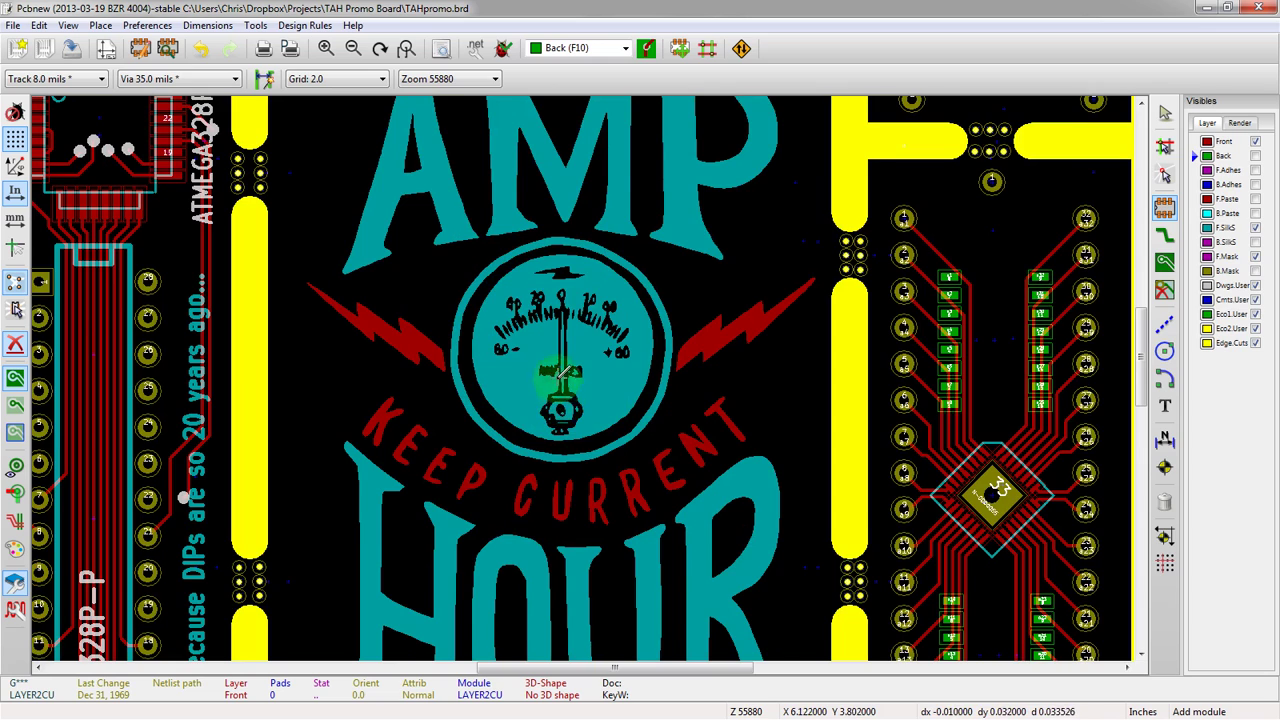
{"action": "scroll", "coordinate": [523, 410], "scroll_direction": "up", "scroll_amount": 1}
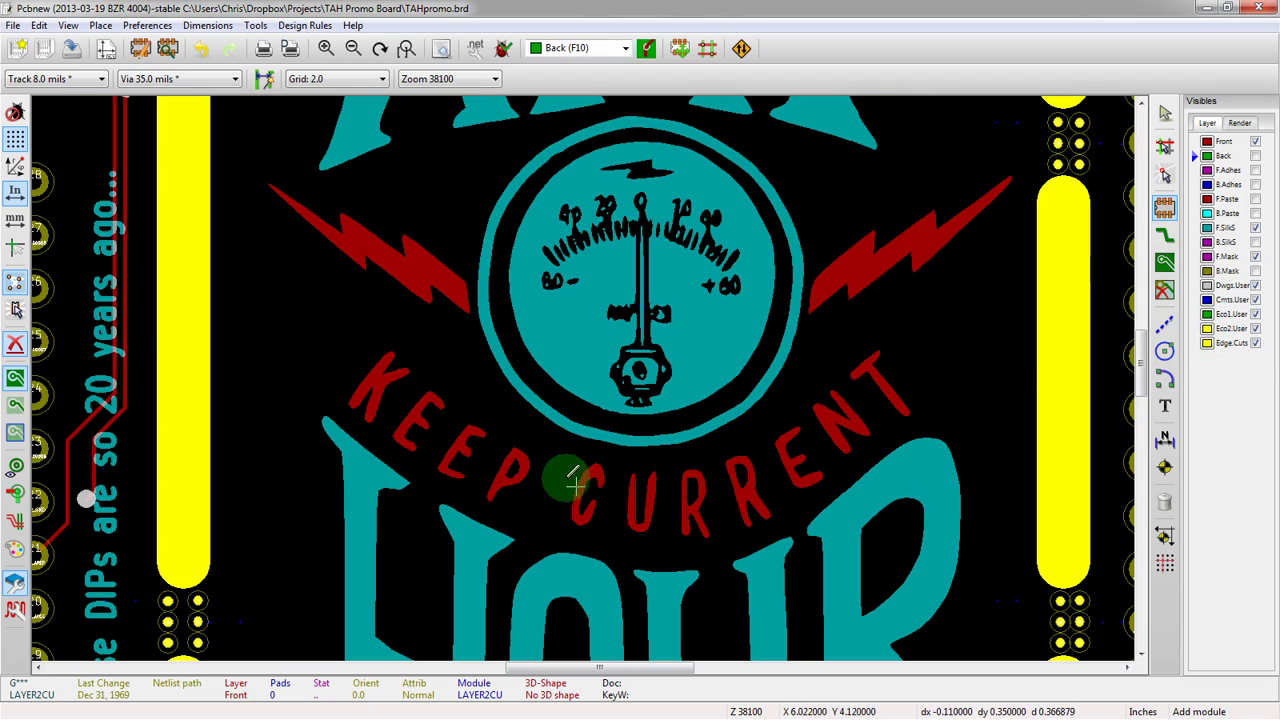
Add the LAYER2SM solder-mask footprint and place it over the copper bolts and lettering.
{"action": "left_click", "coordinate": [657, 318]}
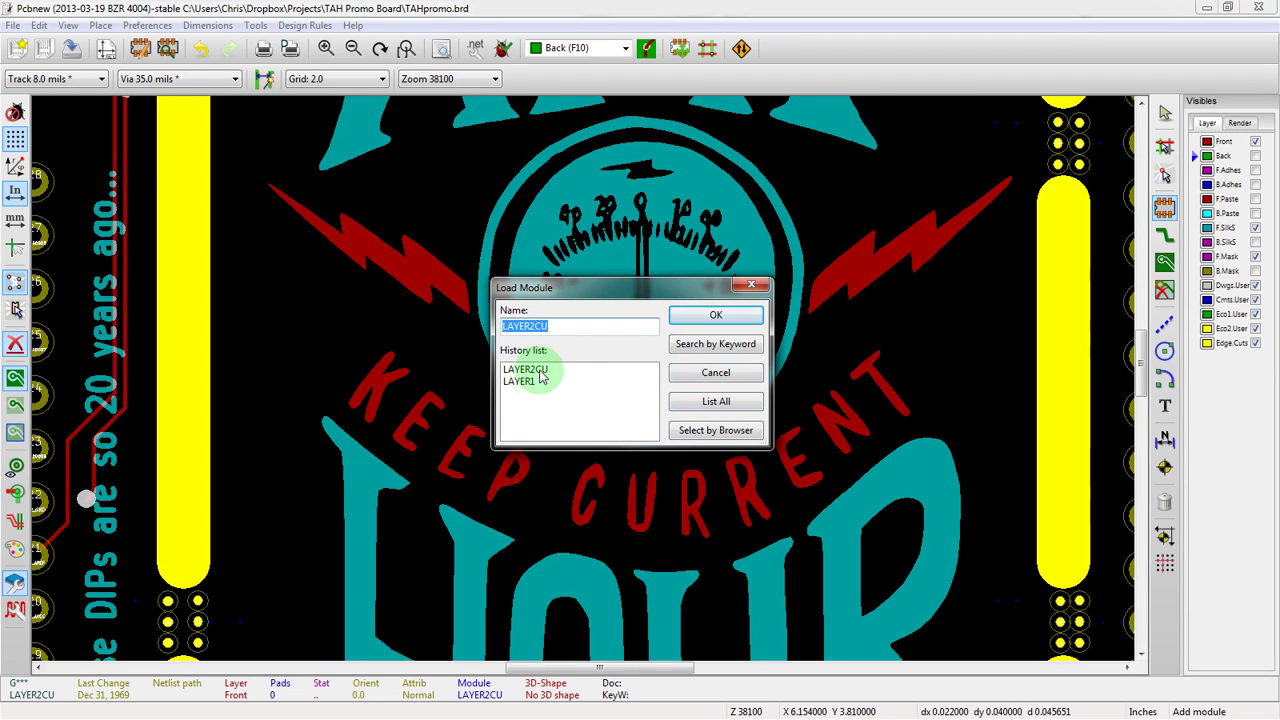
{"action": "left_click", "coordinate": [691, 405]}
{"action": "left_click", "coordinate": [798, 397]}
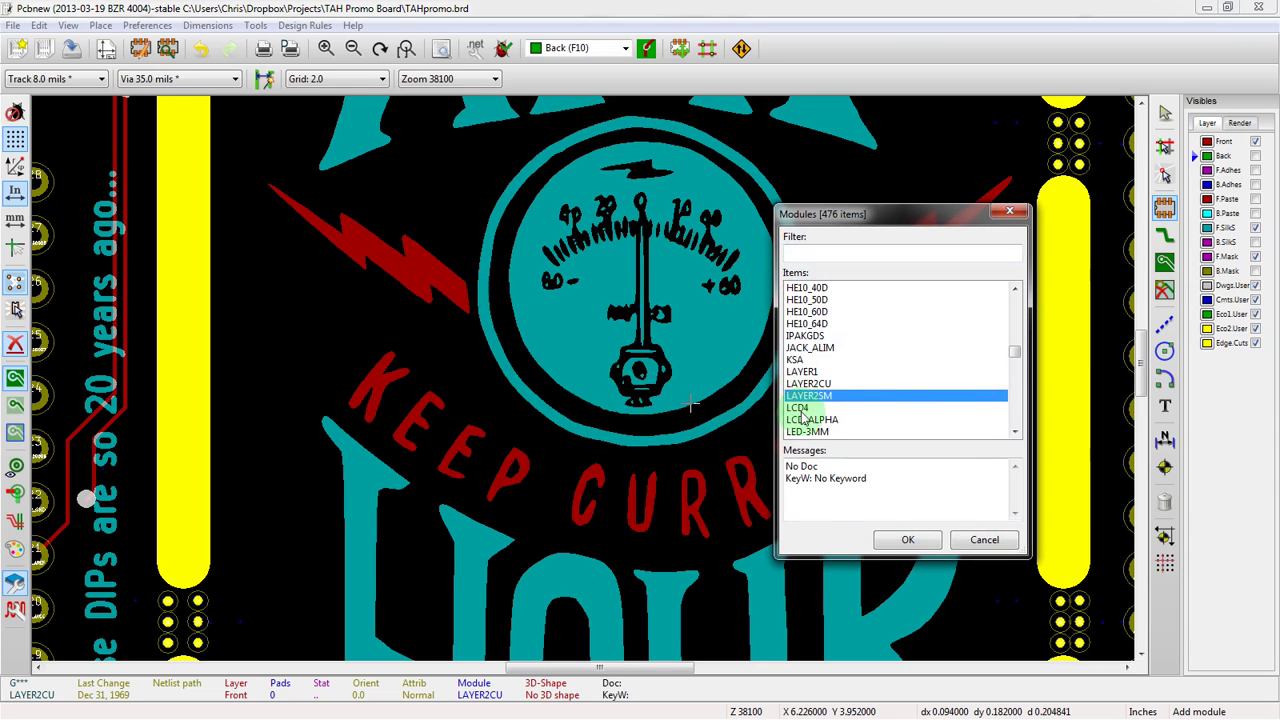
{"action": "left_click", "coordinate": [905, 537]}
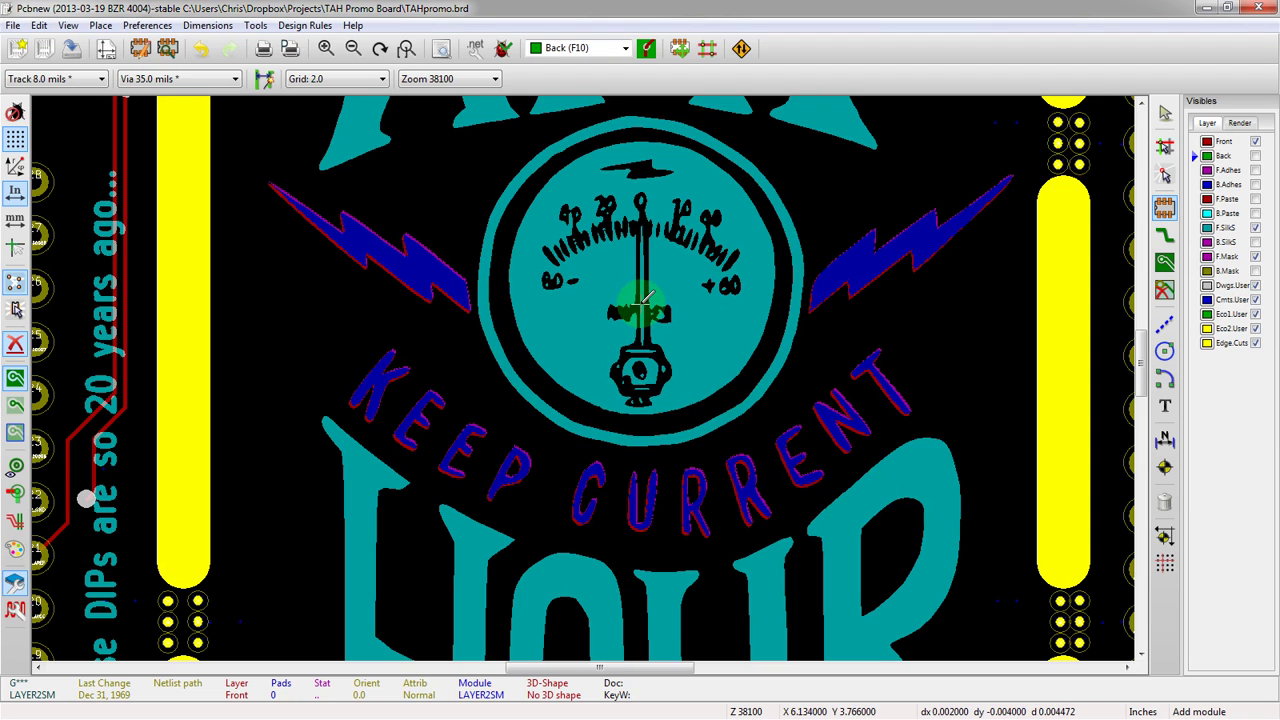
{"action": "scroll", "coordinate": [645, 298], "scroll_direction": "up", "scroll_amount": 3}
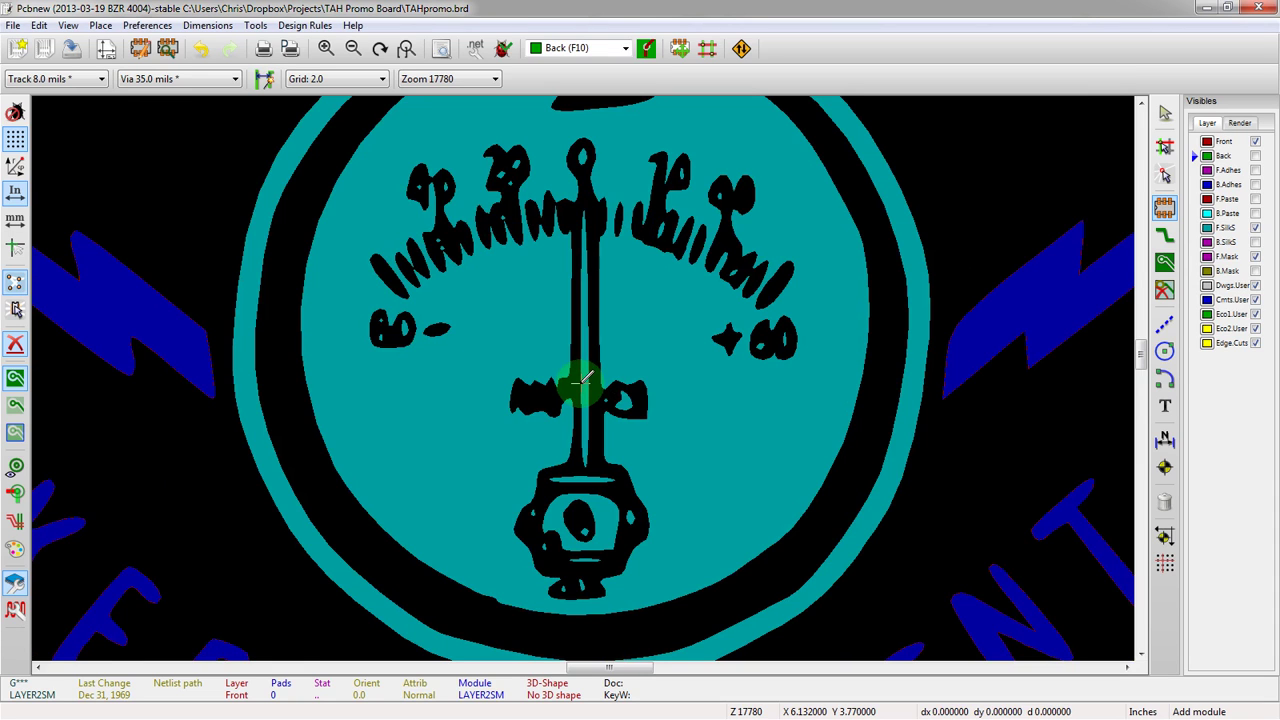
{"action": "scroll", "coordinate": [584, 378], "scroll_direction": "down", "scroll_amount": 4}
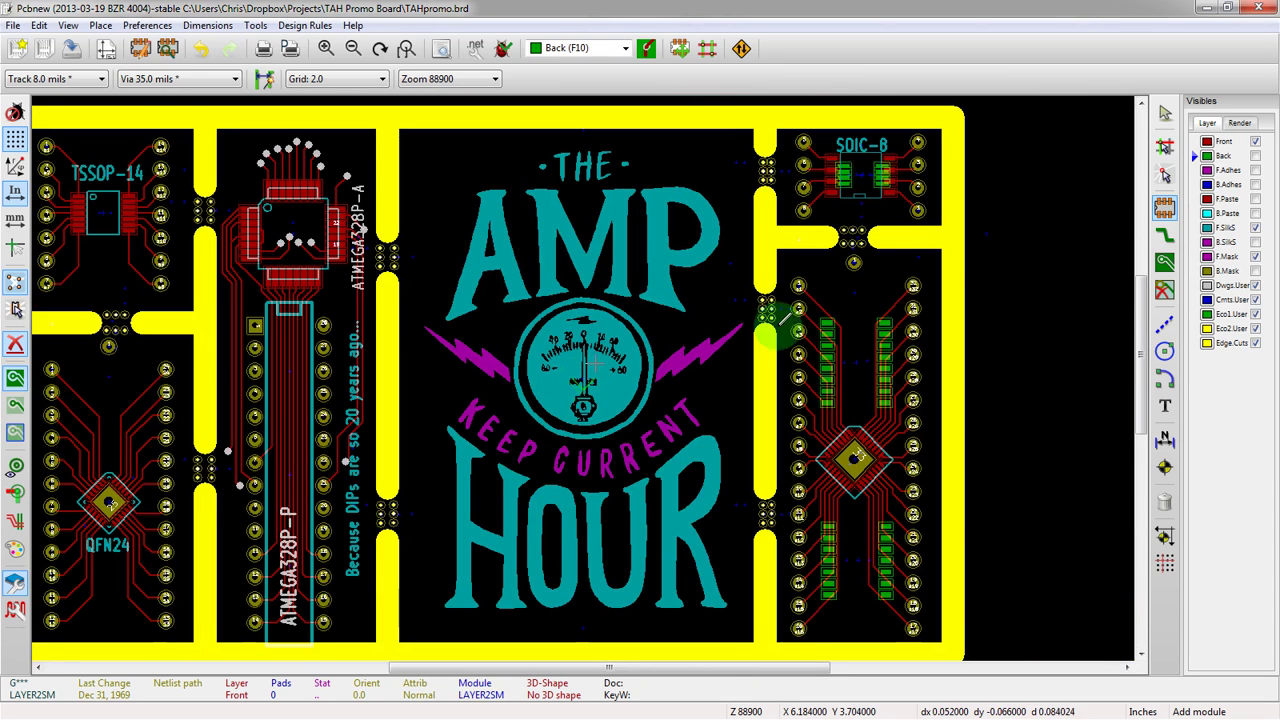
Hide F.SilkS, then toggle Front copper and F.Mask visibility off and on to compare.
{"action": "left_click", "coordinate": [1256, 230]}
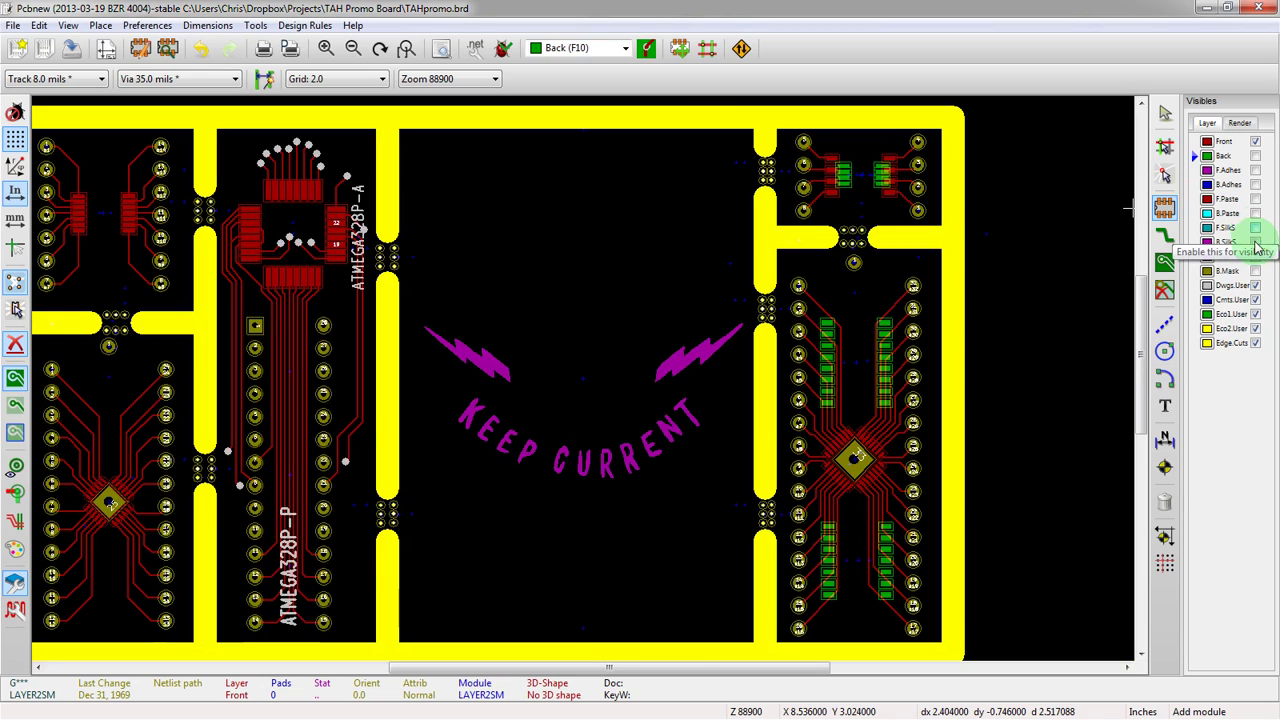
{"action": "left_click", "coordinate": [1256, 142]}
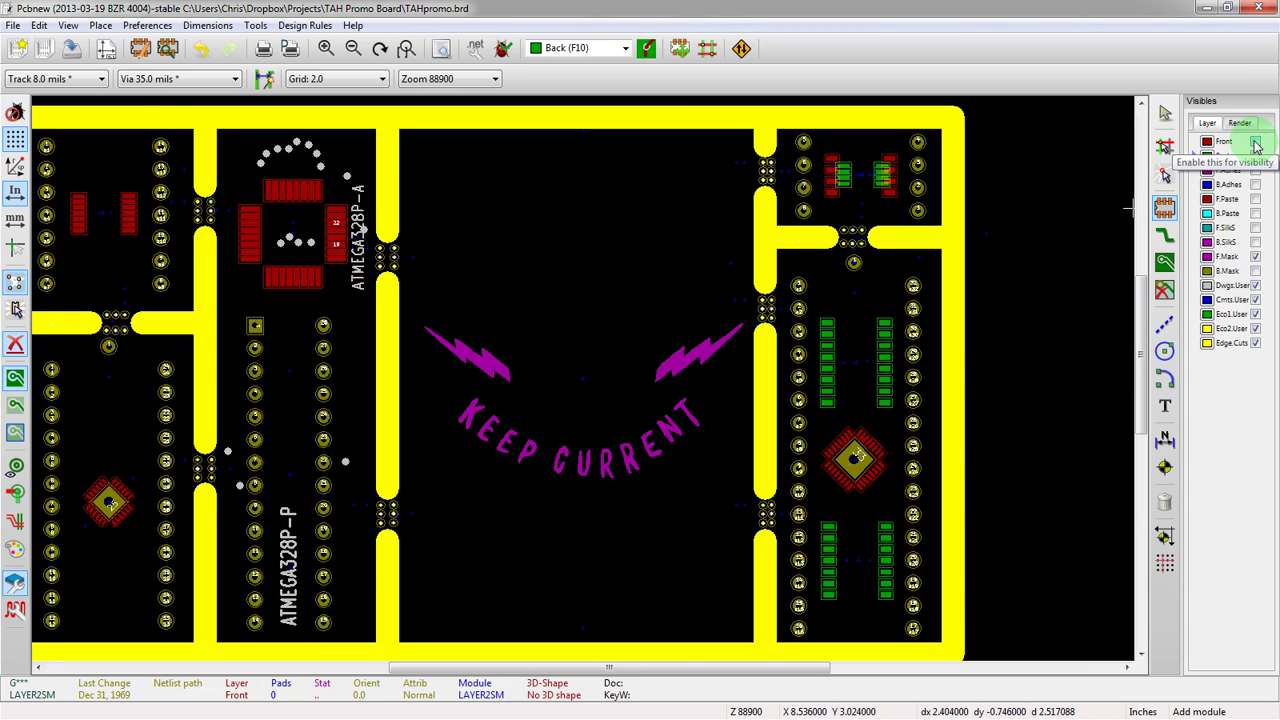
{"action": "left_click", "coordinate": [1256, 142]}
{"action": "left_click", "coordinate": [1256, 257]}
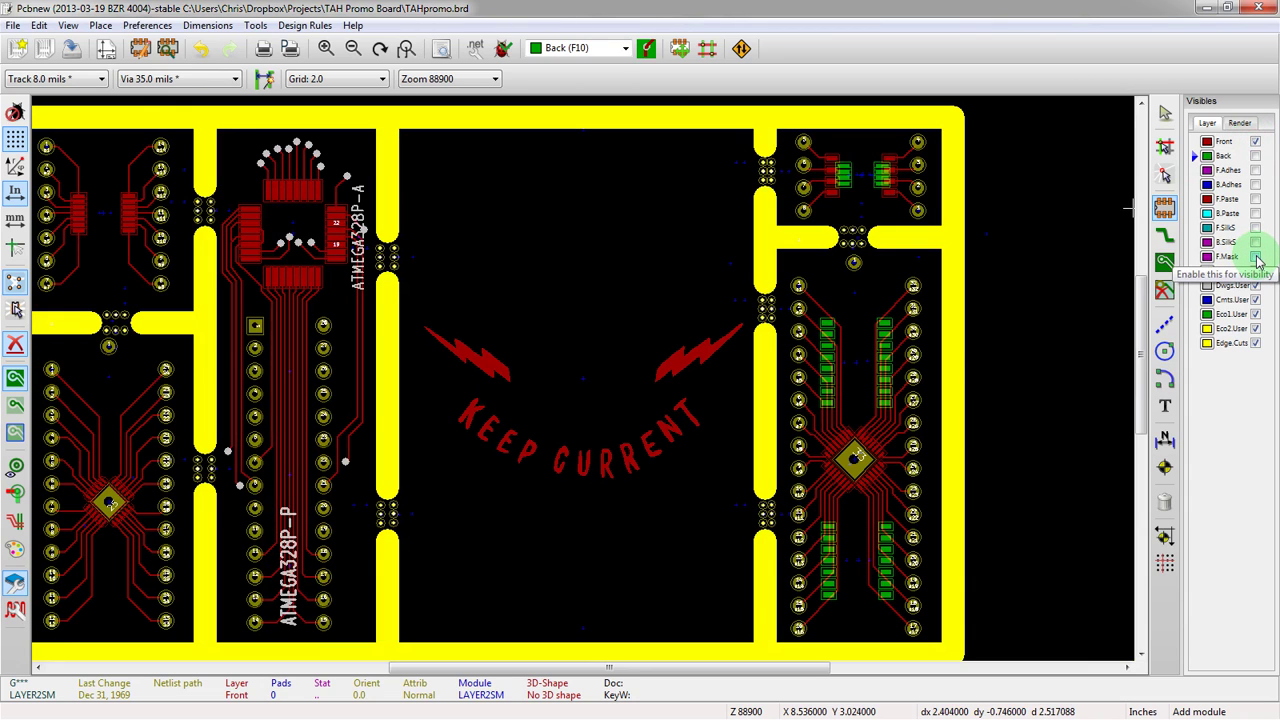
{"action": "left_click", "coordinate": [1256, 257]}
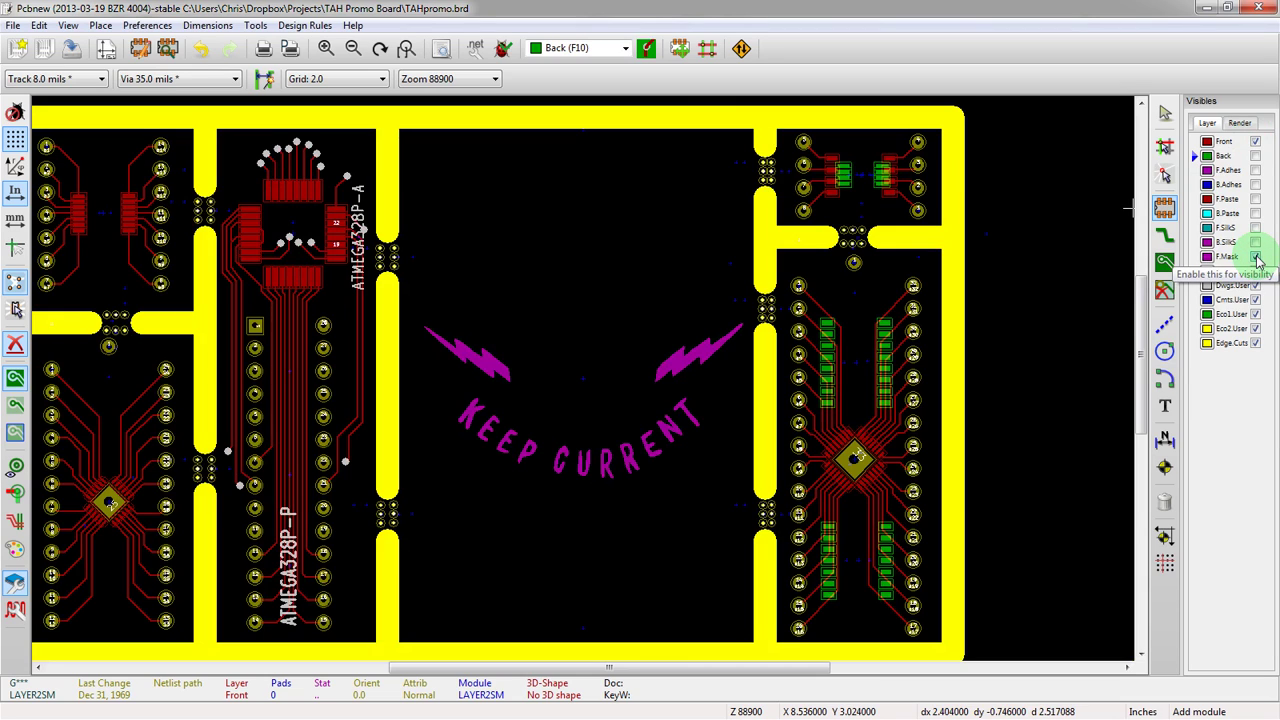
{"action": "left_click", "coordinate": [1256, 257]}
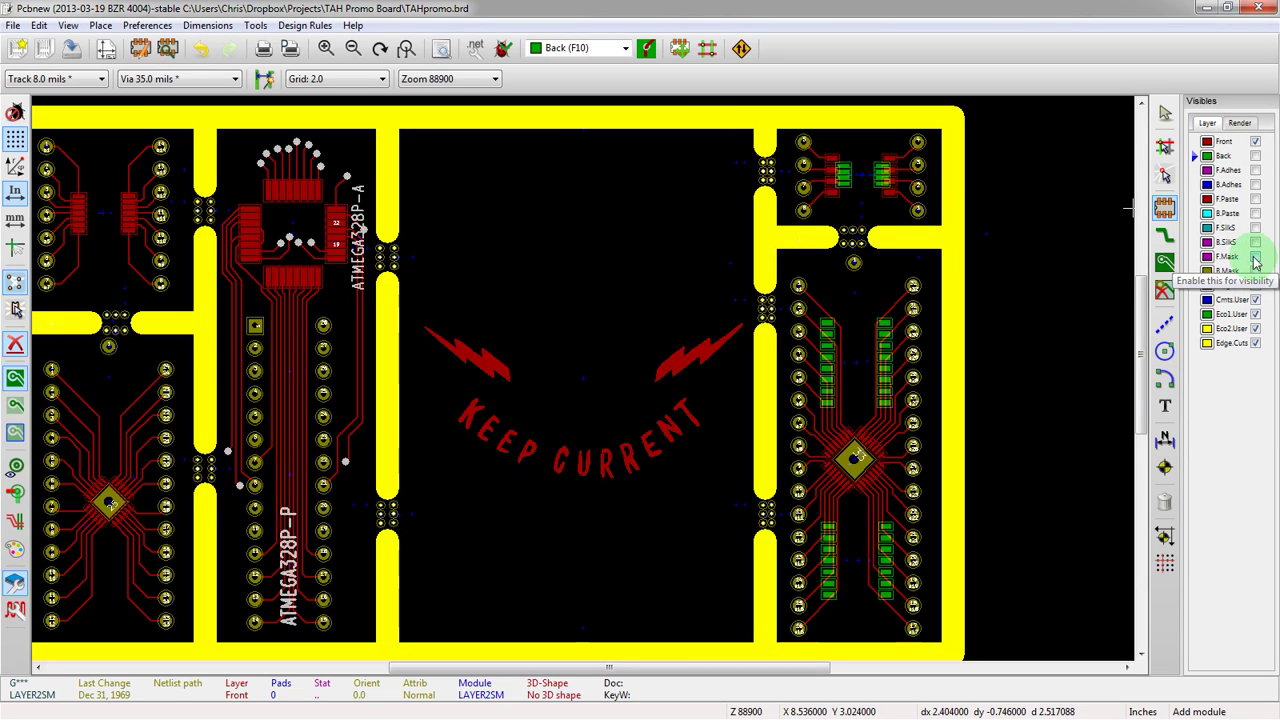
{"action": "left_click", "coordinate": [1256, 142]}
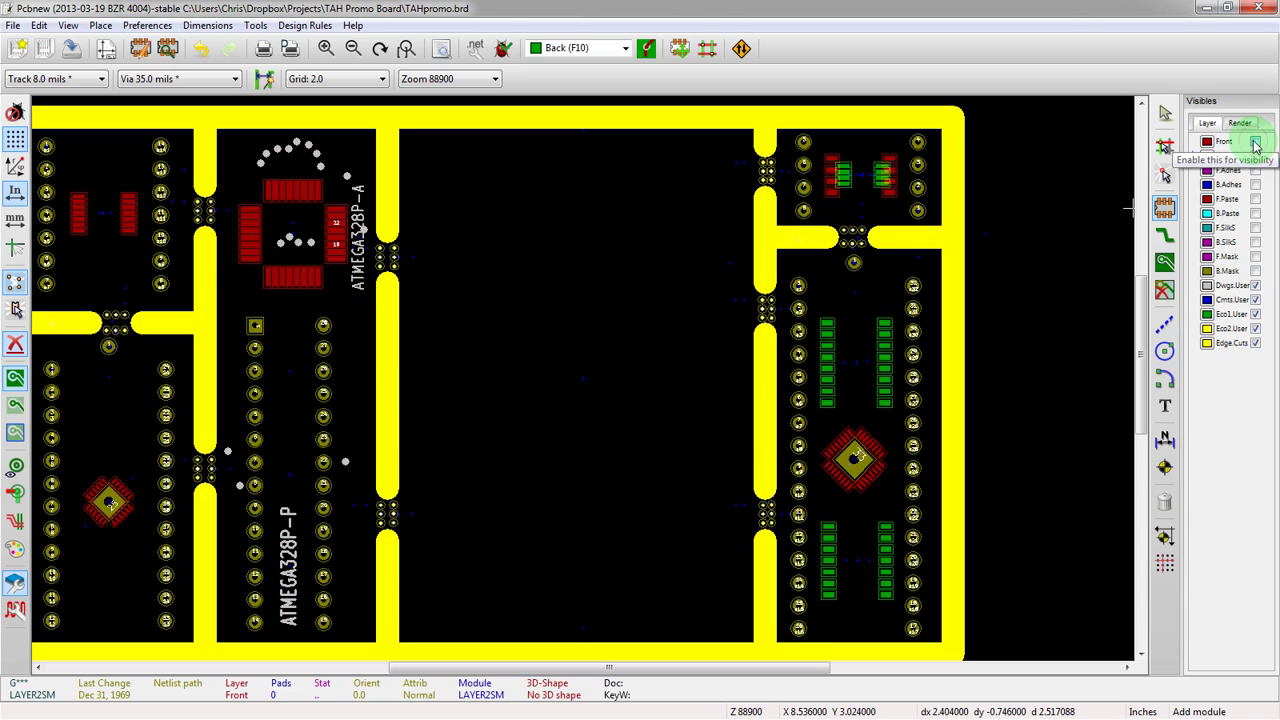
{"action": "left_click", "coordinate": [1256, 142]}
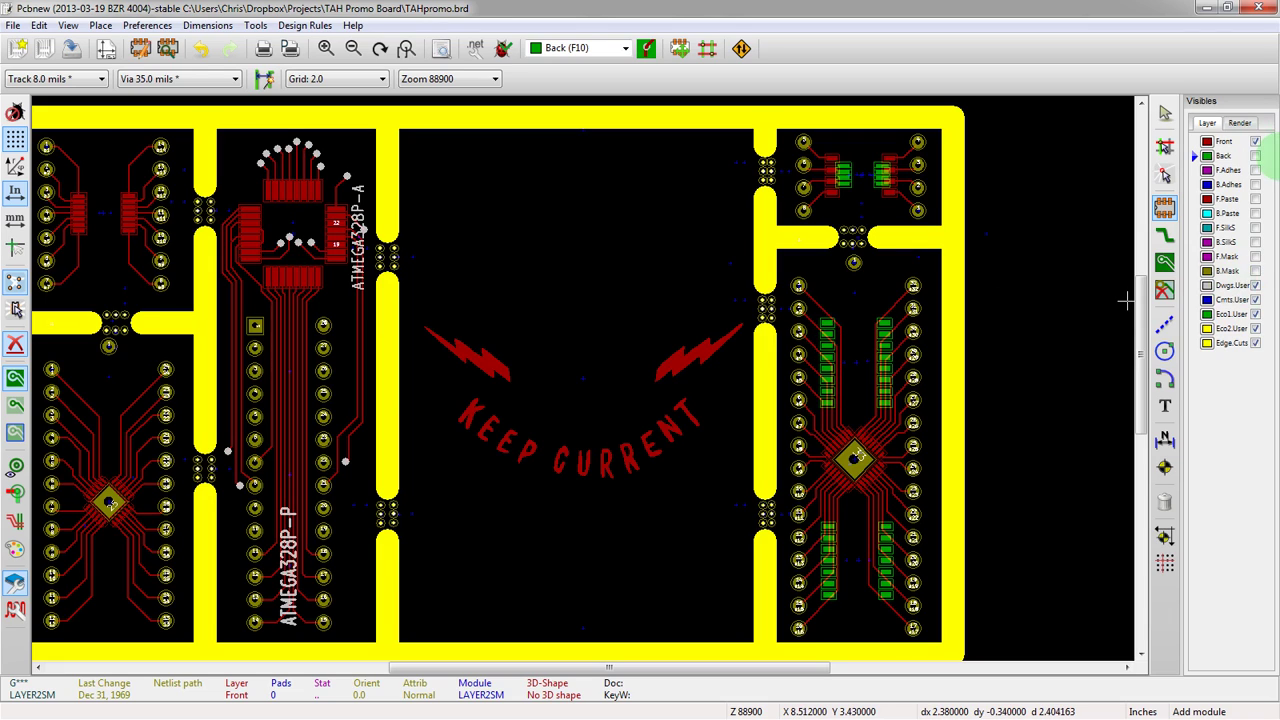
{"action": "left_click", "coordinate": [1256, 256]}
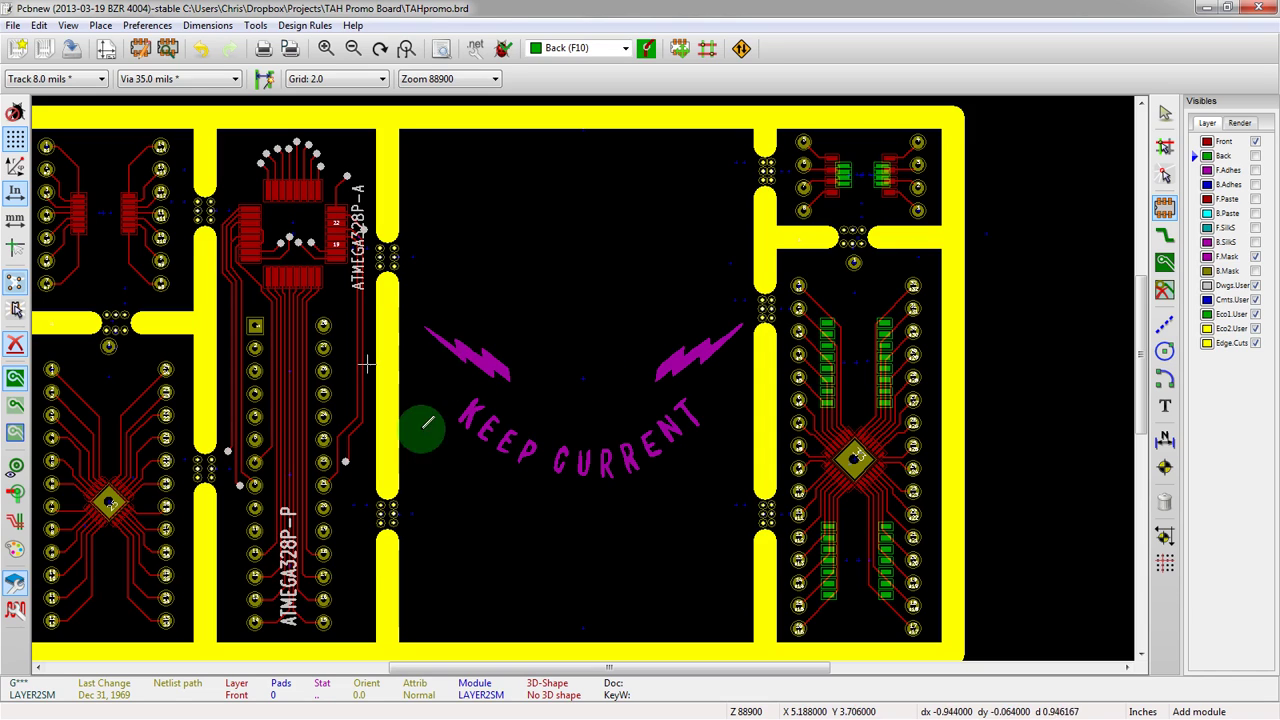
Zoom in and out on the centre to inspect the KEEP CURRENT solder-mask artwork.
{"action": "scroll", "coordinate": [586, 371], "scroll_direction": "up", "scroll_amount": 2}
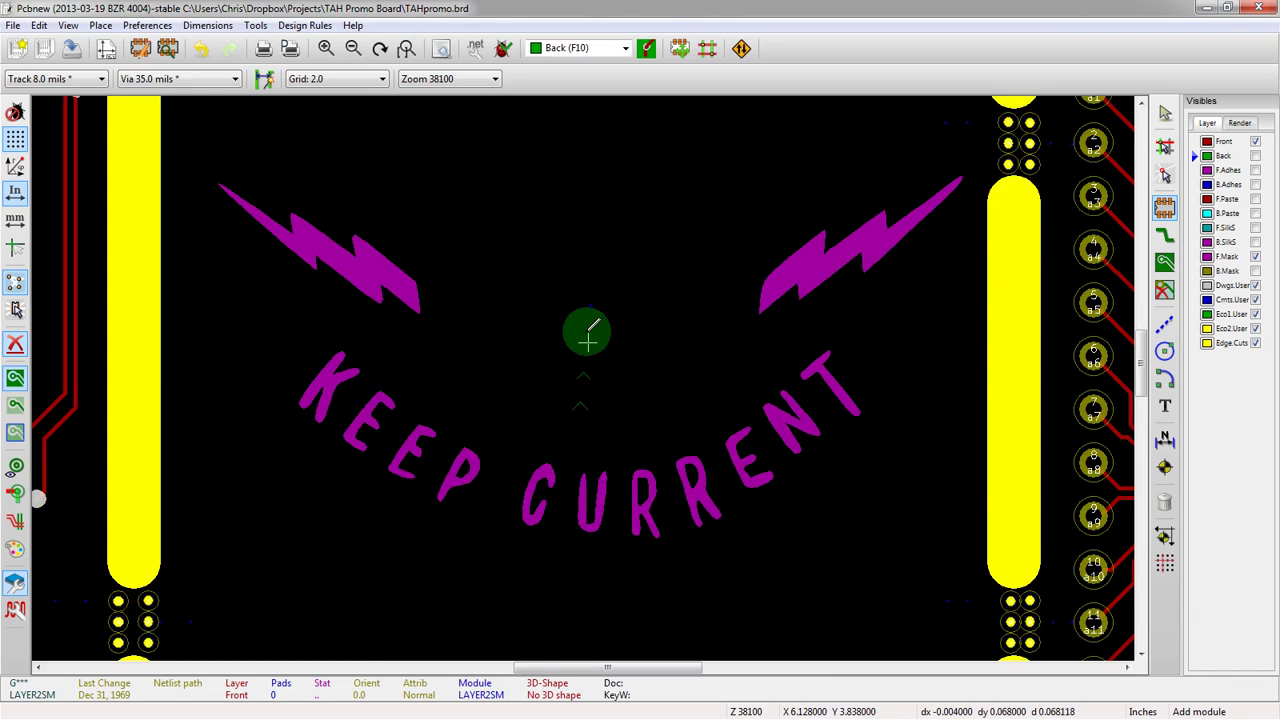
{"action": "scroll", "coordinate": [588, 338], "scroll_direction": "up", "scroll_amount": 1}
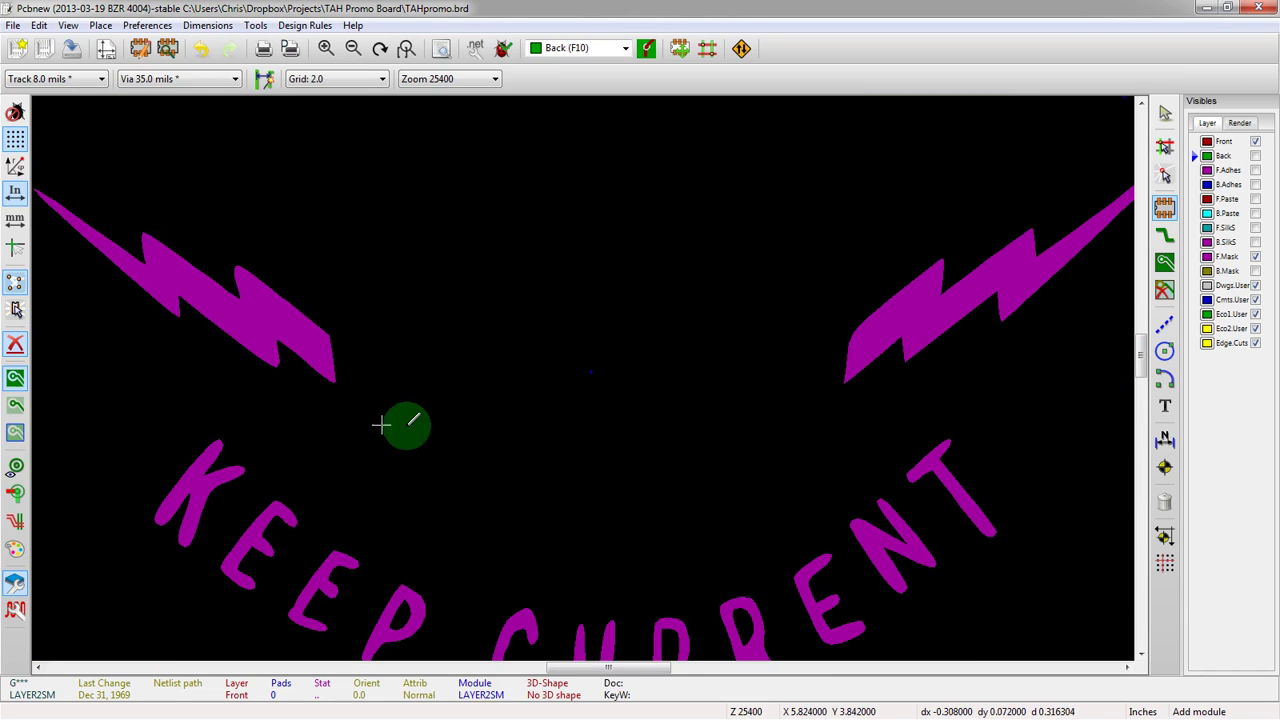
{"action": "scroll", "coordinate": [590, 374], "scroll_direction": "down", "scroll_amount": 2}
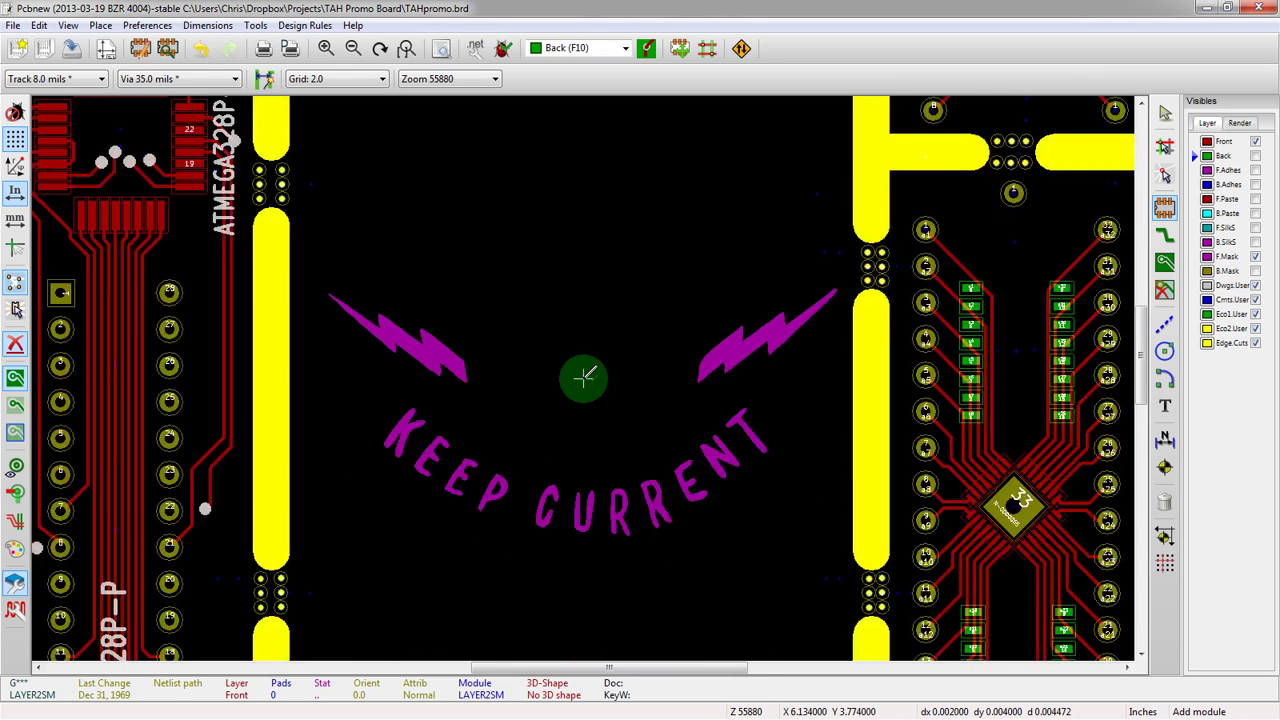
{"action": "scroll", "coordinate": [585, 377], "scroll_direction": "up", "scroll_amount": 1}
{"action": "scroll", "coordinate": [584, 376], "scroll_direction": "down", "scroll_amount": 2}
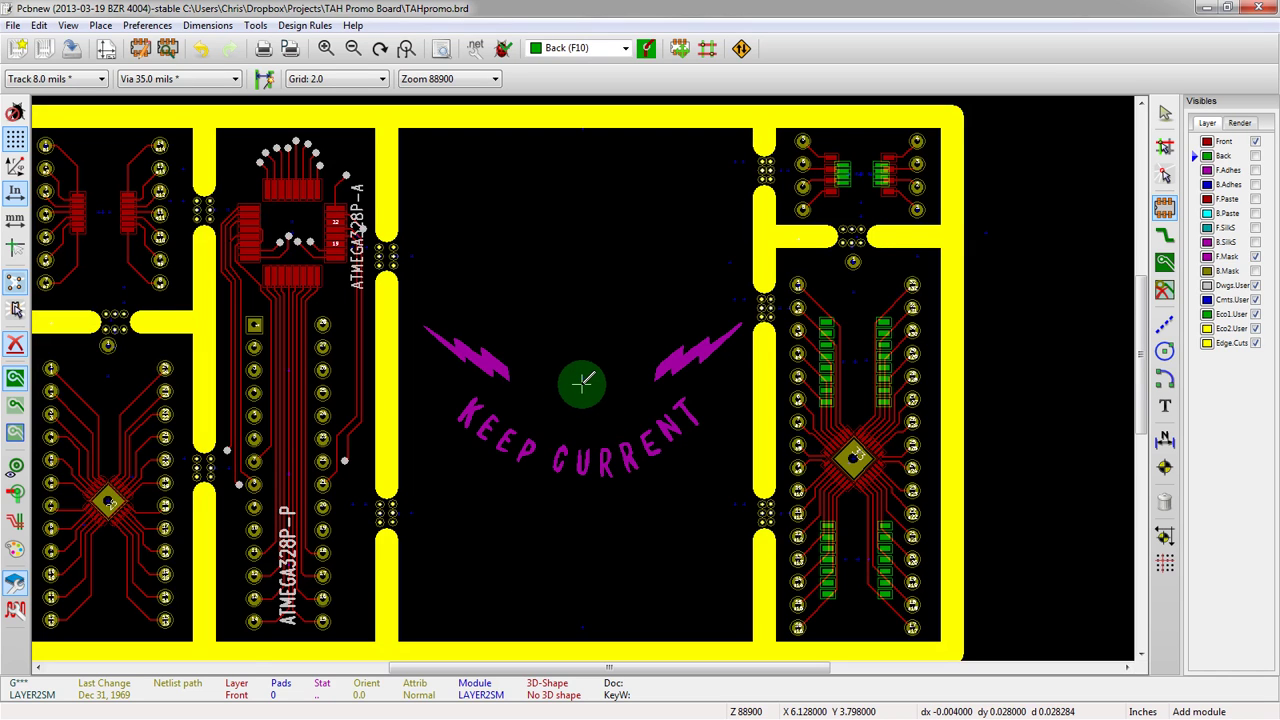
{"action": "scroll", "coordinate": [583, 381], "scroll_direction": "up", "scroll_amount": 2}
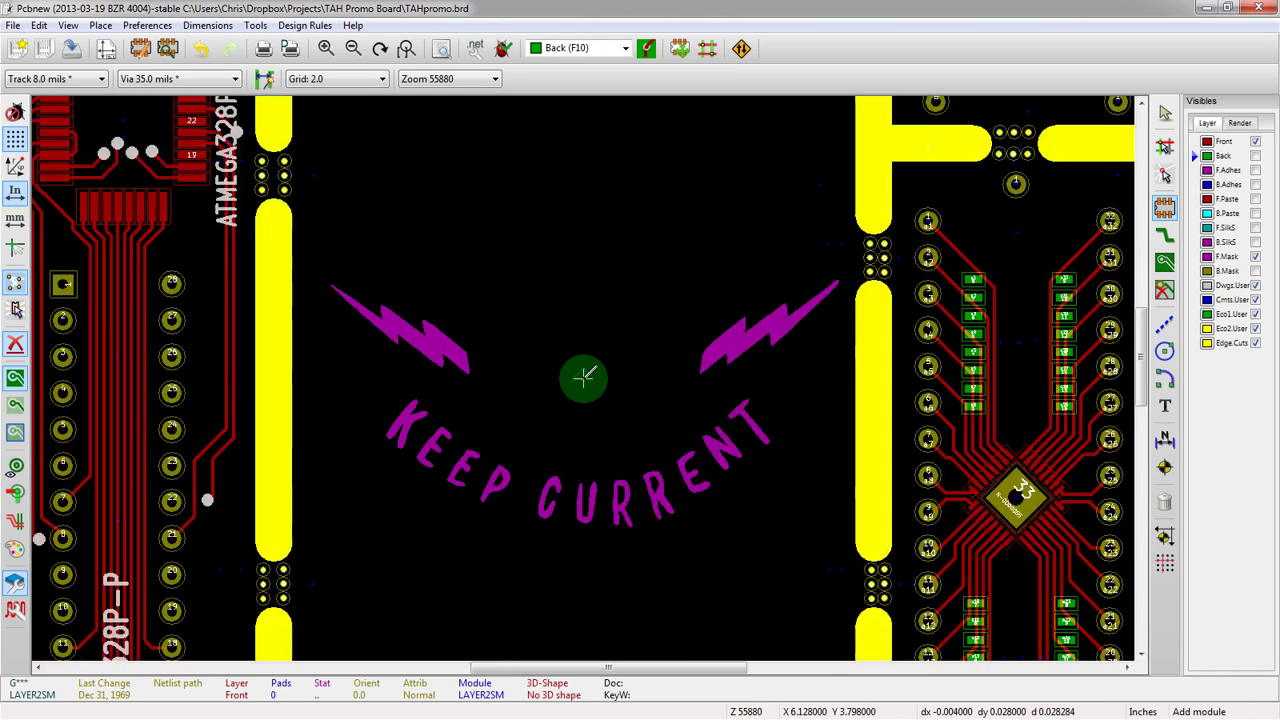
{"action": "scroll", "coordinate": [580, 374], "scroll_direction": "down", "scroll_amount": 2}
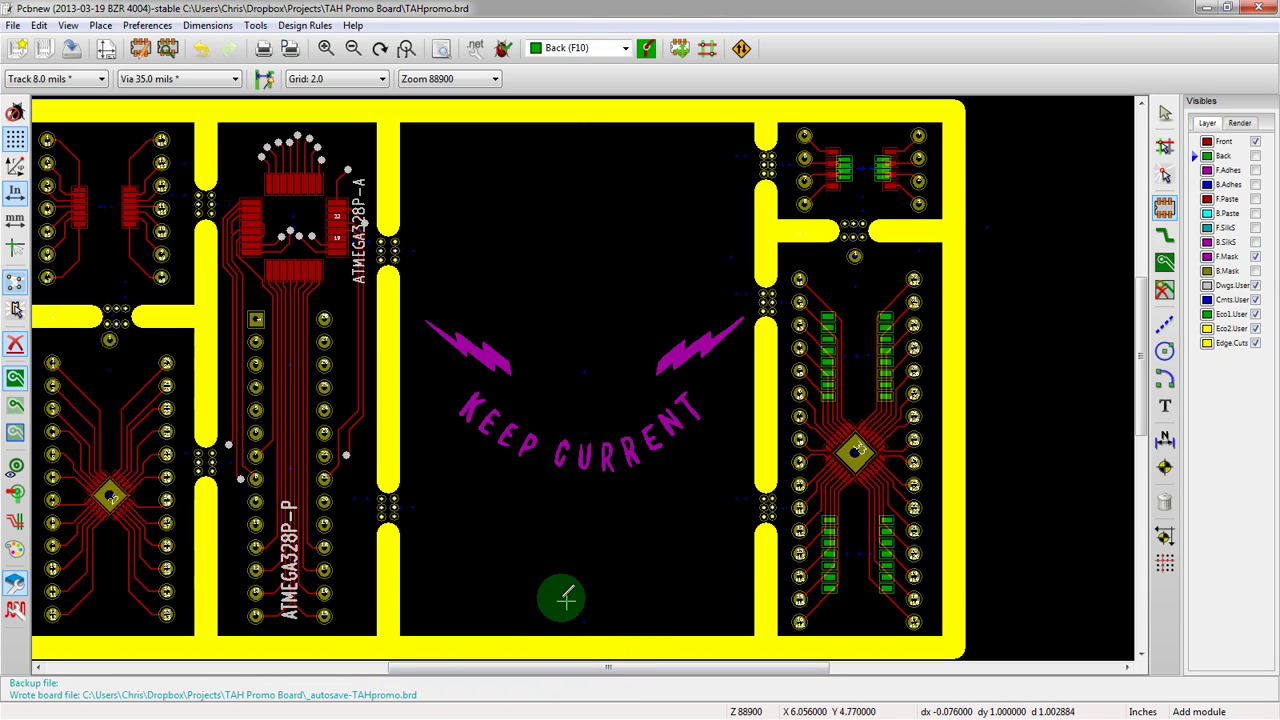
Choose the Text tool and make Front copper the active layer.
{"action": "left_click", "coordinate": [1165, 405]}
{"action": "left_click", "coordinate": [600, 581]}
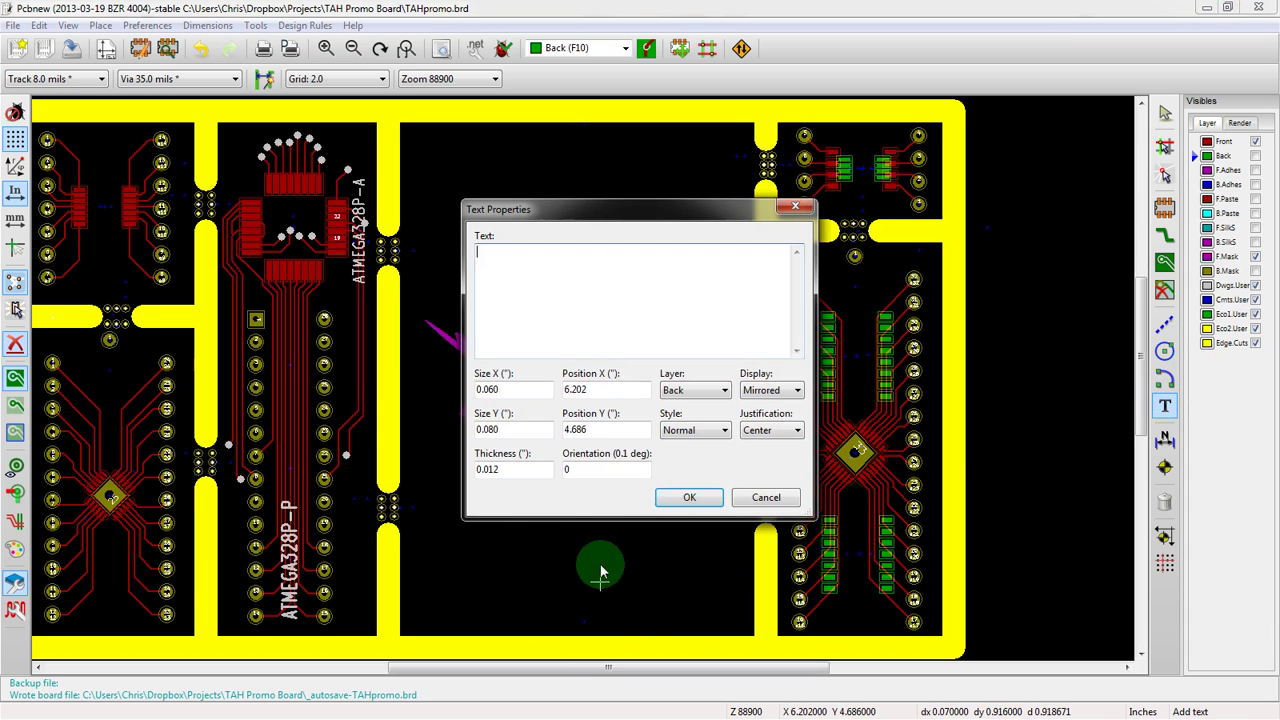
{"action": "key", "text": "Escape"}
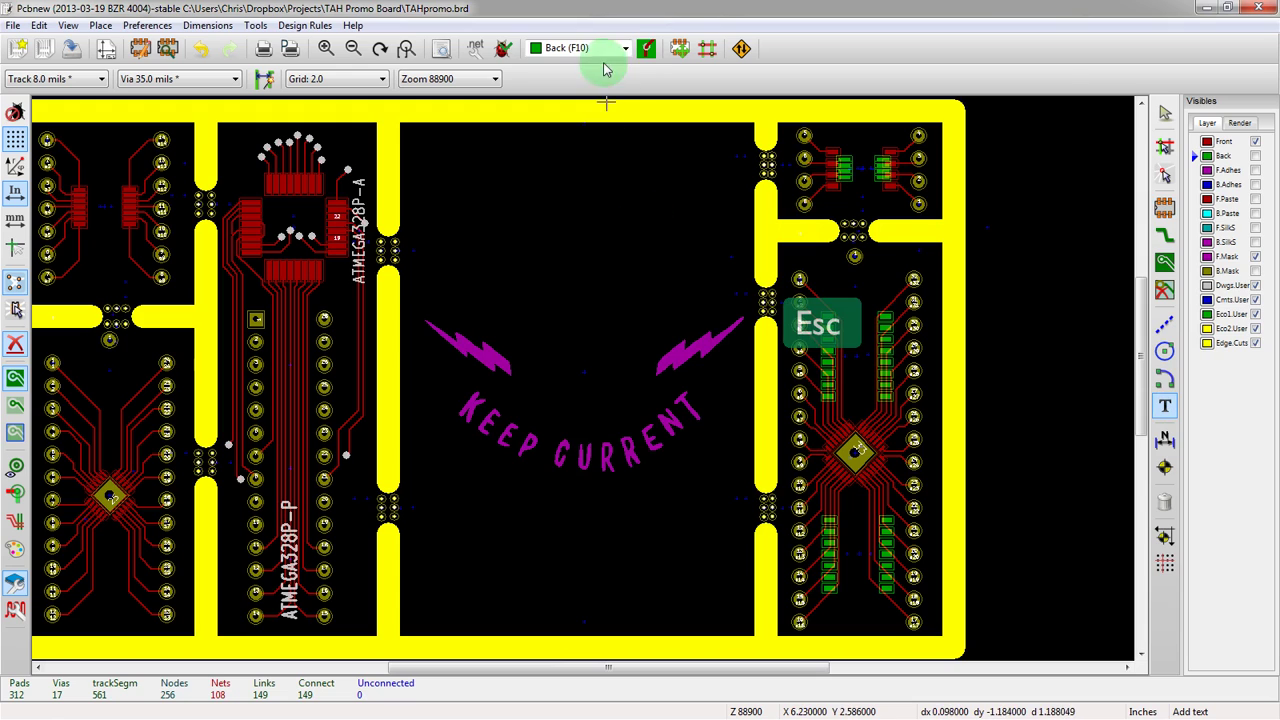
{"action": "left_click", "coordinate": [626, 50]}
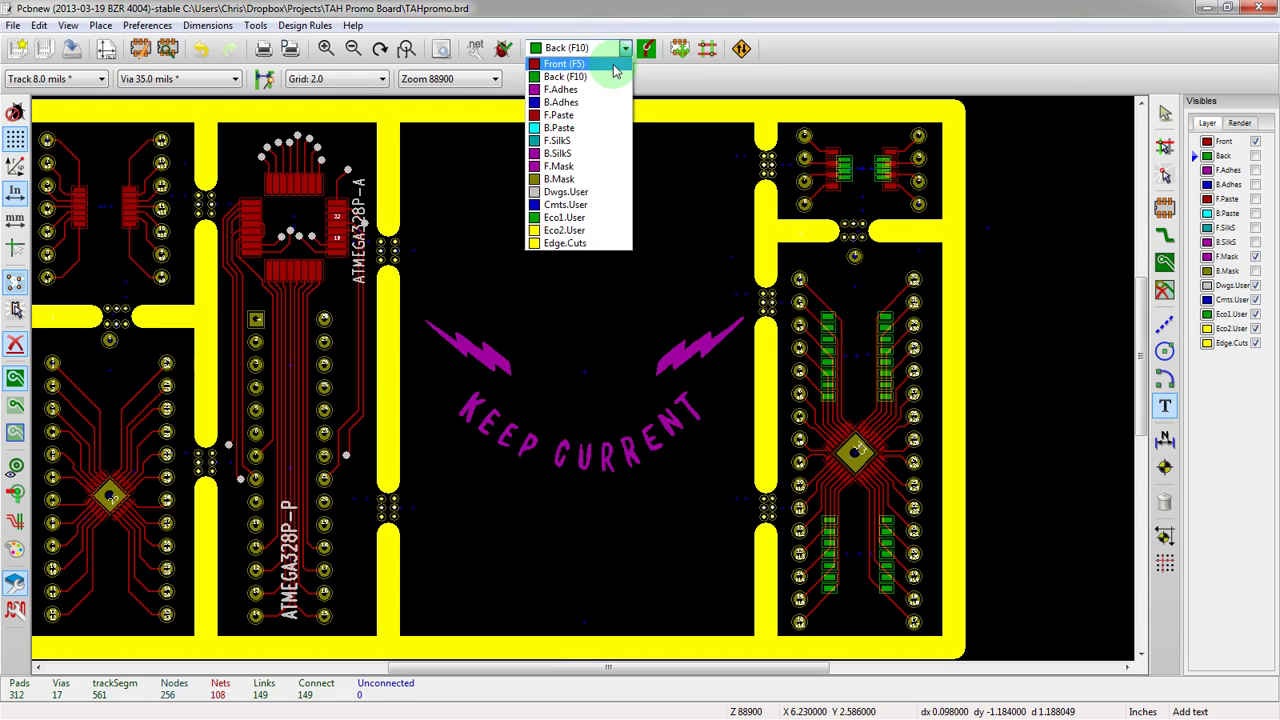
{"action": "left_click", "coordinate": [615, 66]}
Add the text TEST and position it below the KEEP CURRENT artwork.
{"action": "left_click", "coordinate": [608, 548]}
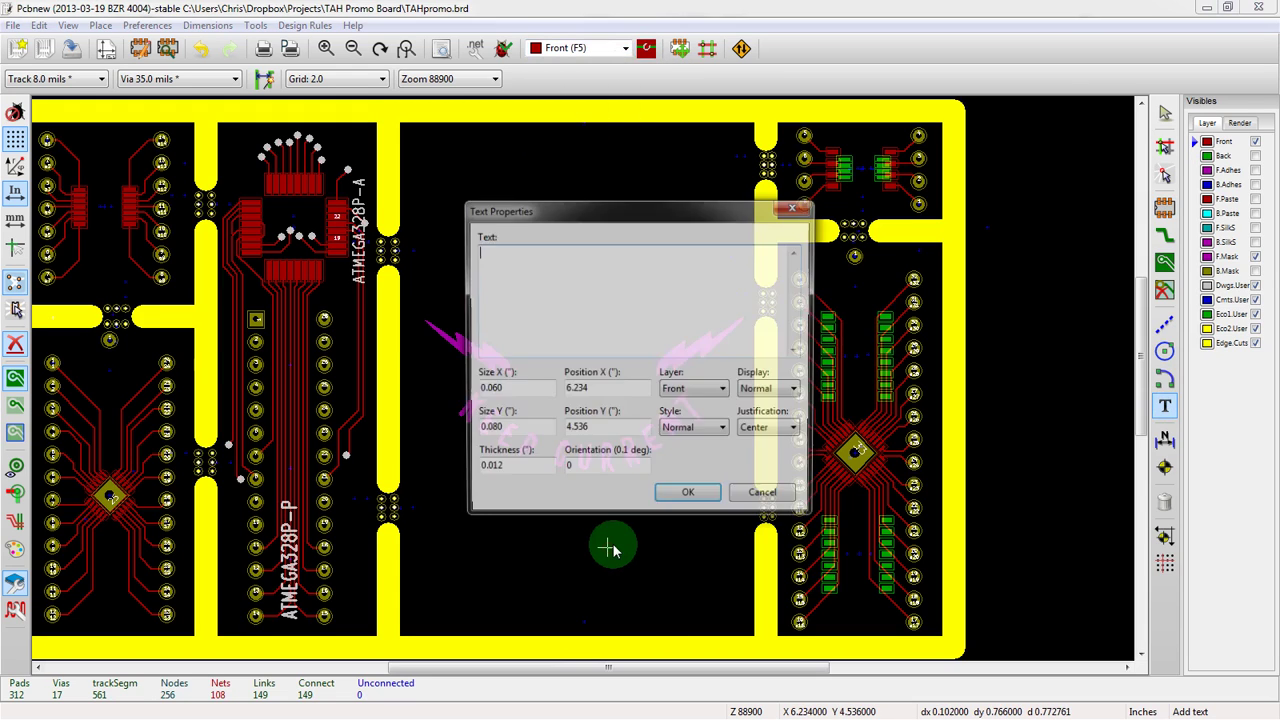
{"action": "type", "text": "TEST"}
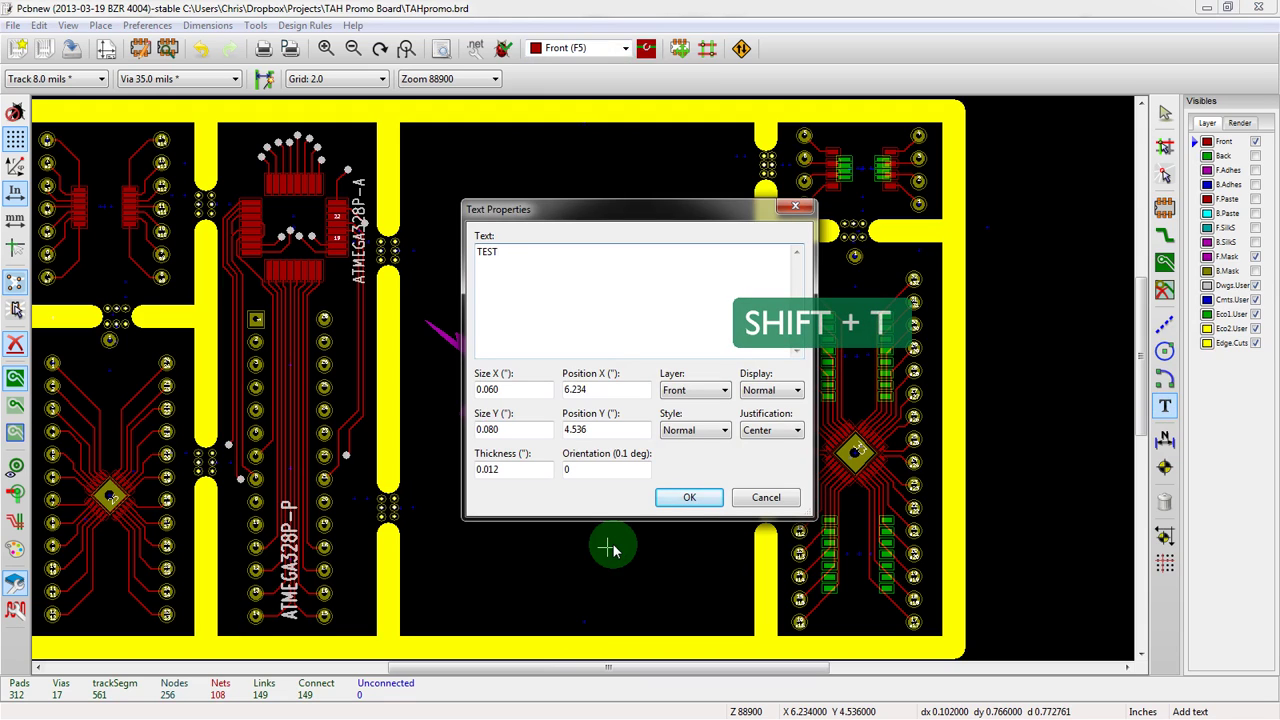
{"action": "left_click", "coordinate": [680, 497]}
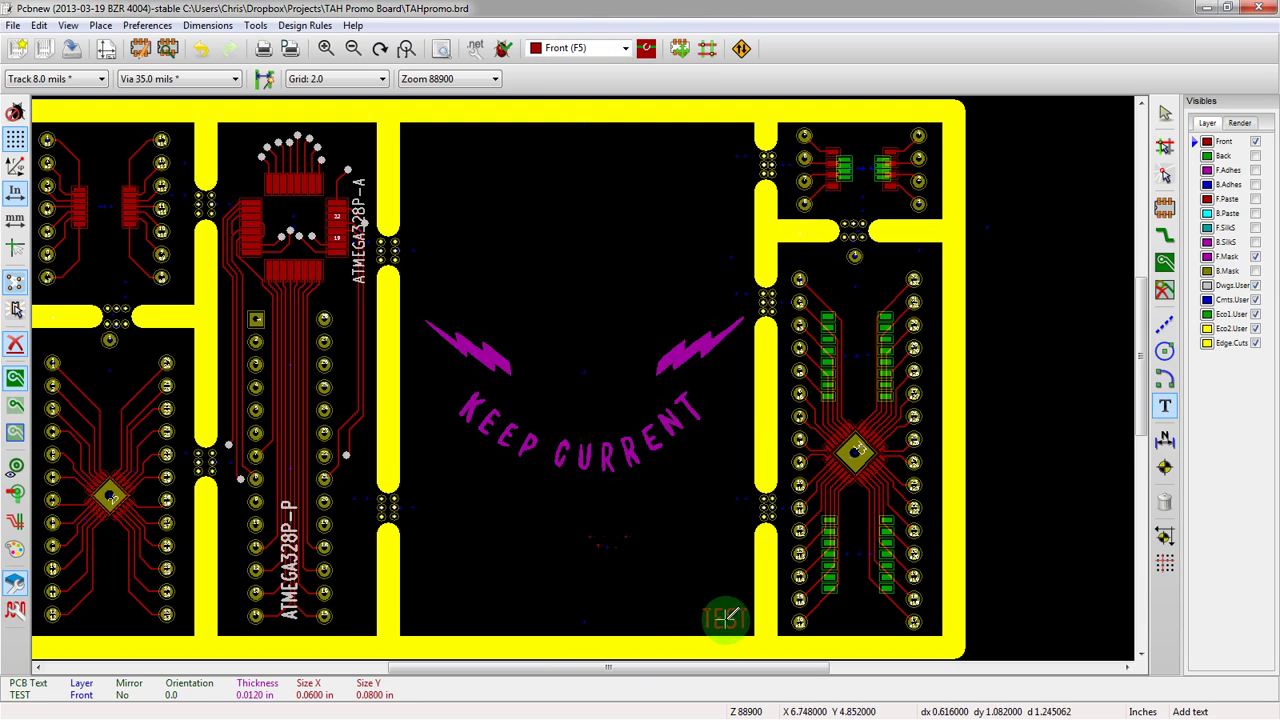
{"action": "left_click", "coordinate": [735, 617]}
{"action": "scroll", "coordinate": [735, 617], "scroll_direction": "up", "scroll_amount": 3}
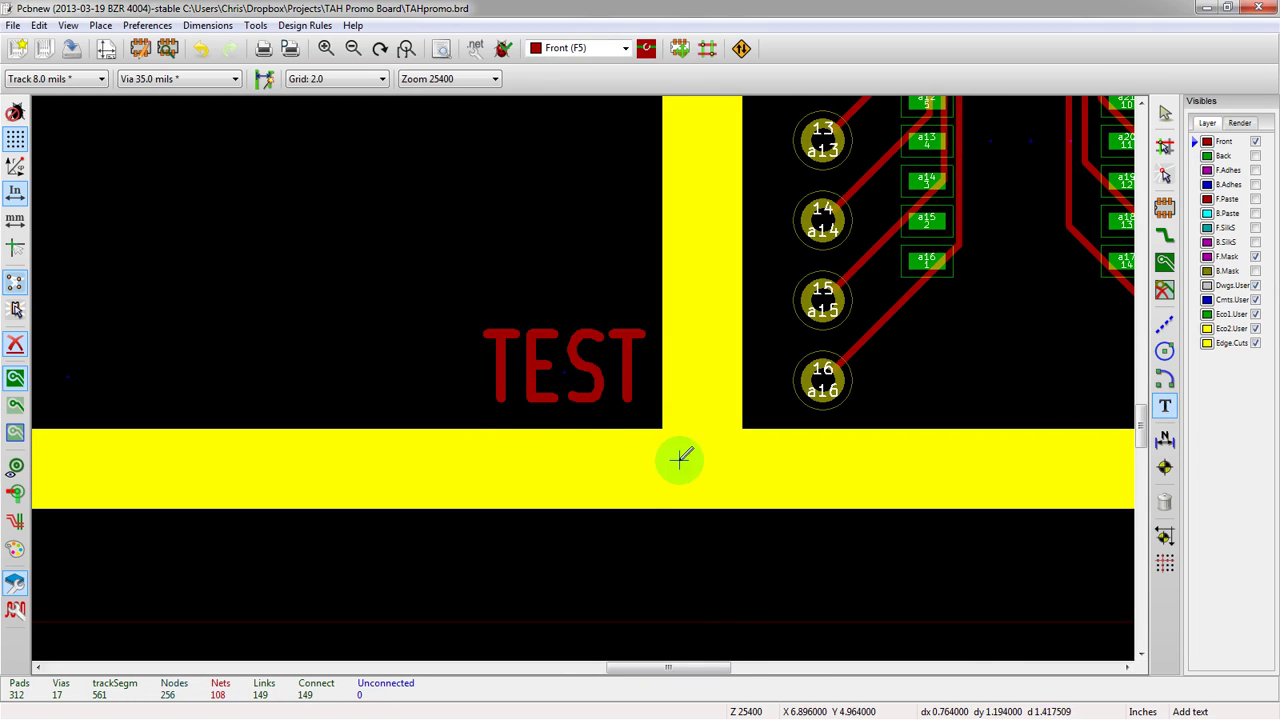
{"action": "key", "text": "m"}
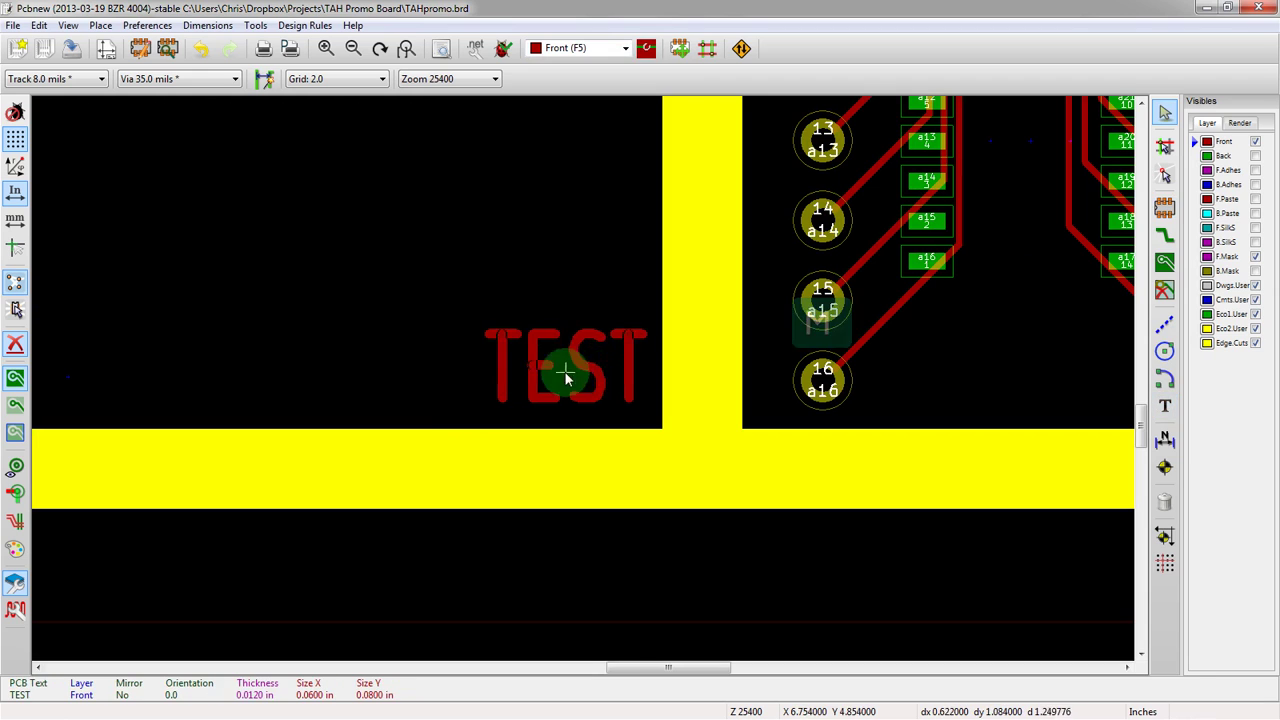
{"action": "scroll", "coordinate": [374, 251], "scroll_direction": "down", "scroll_amount": 2}
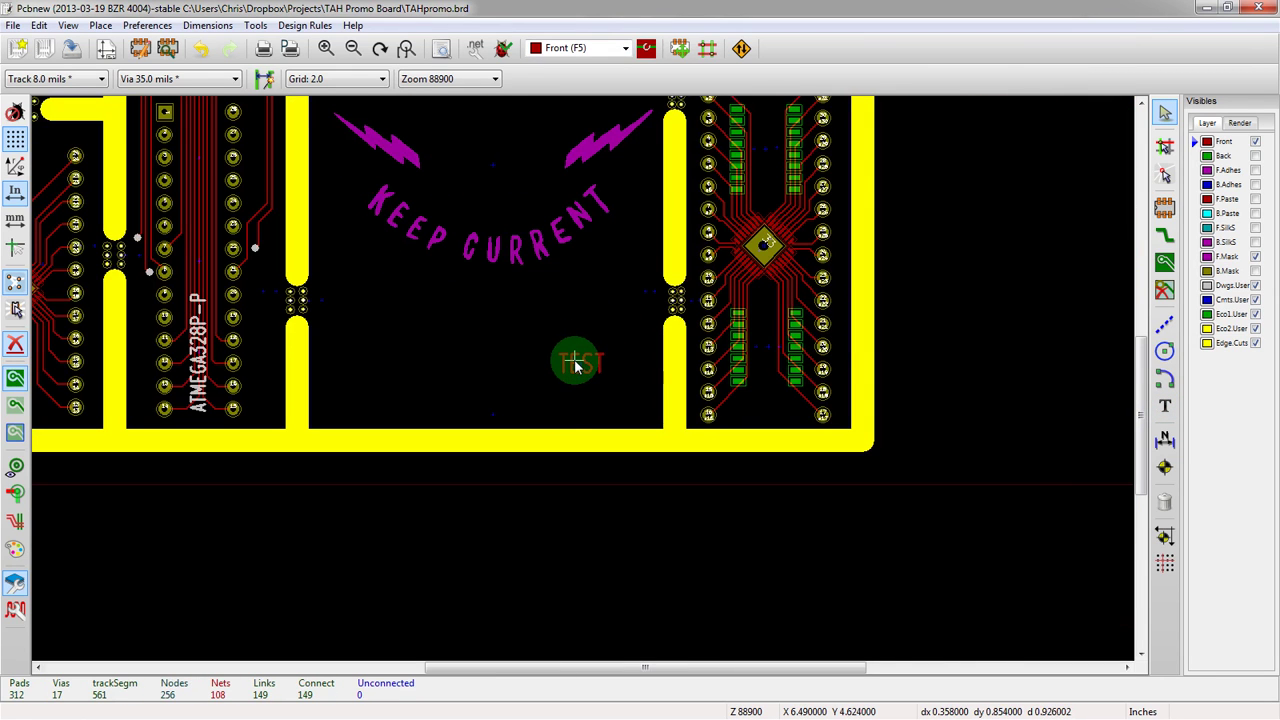
{"action": "left_click", "coordinate": [575, 366]}
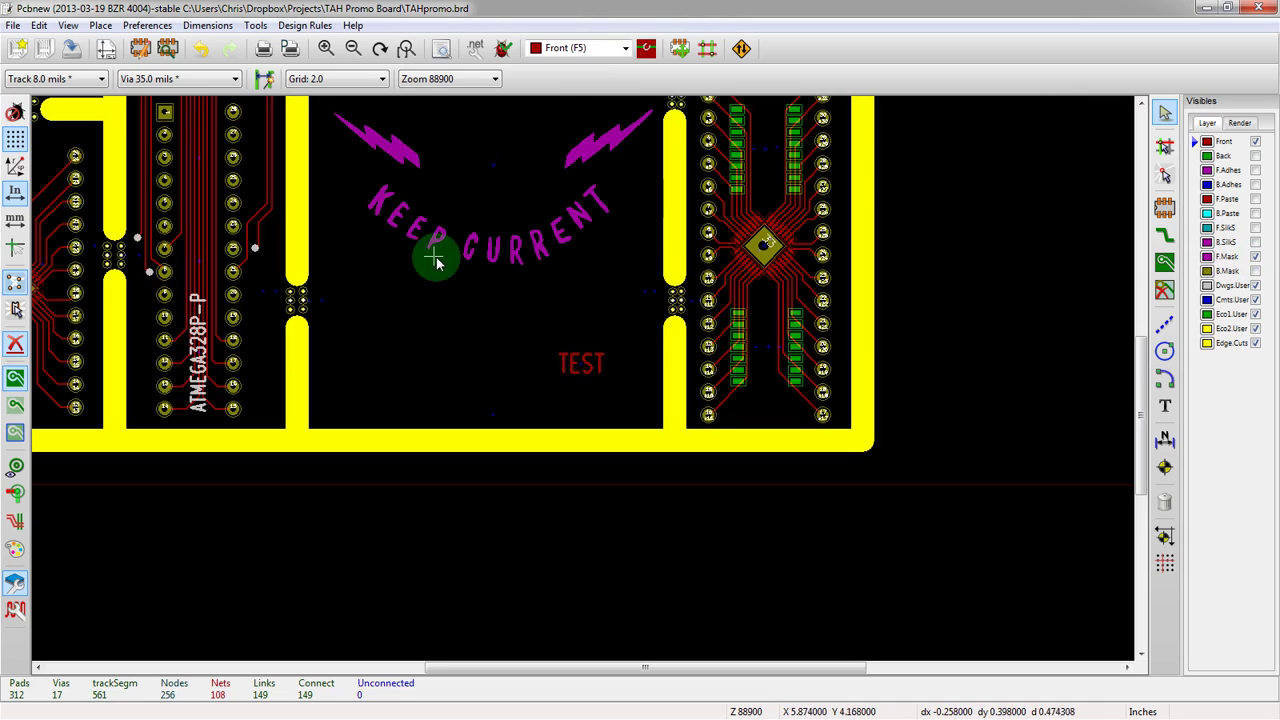
Make F.SilkS the active layer and turn its visibility back on.
{"action": "left_click", "coordinate": [585, 48]}
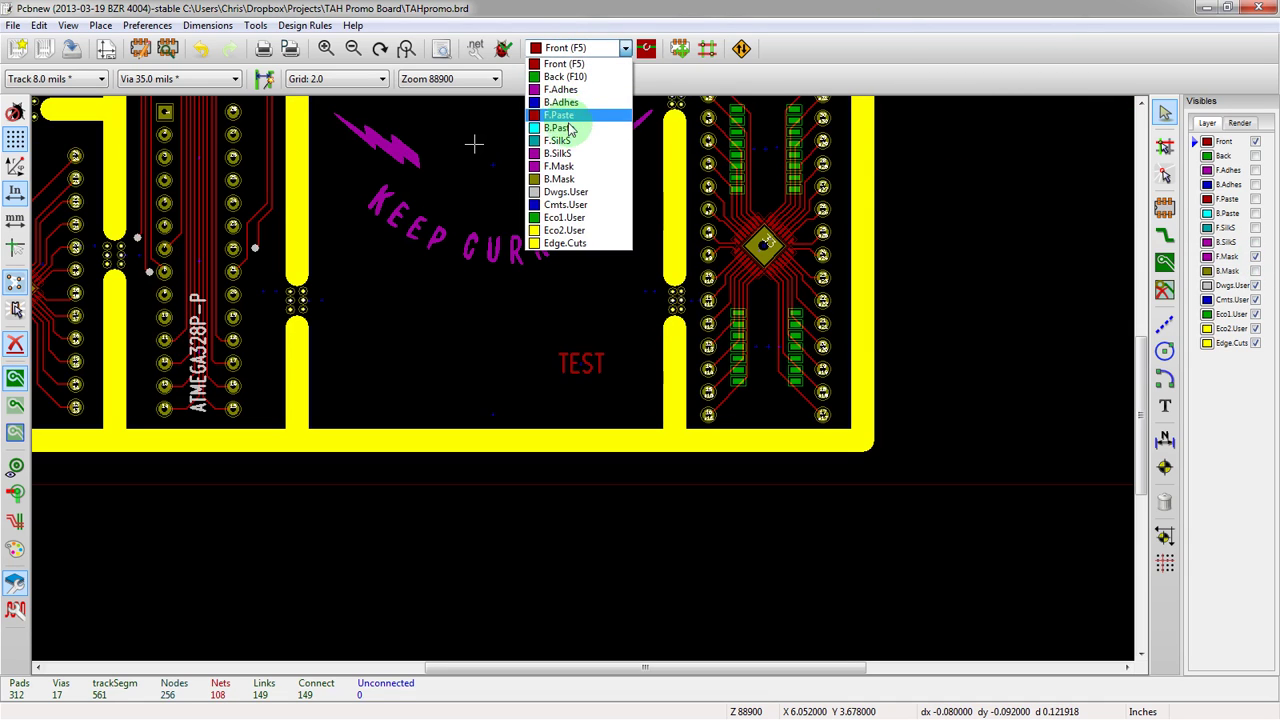
{"action": "left_click", "coordinate": [565, 140]}
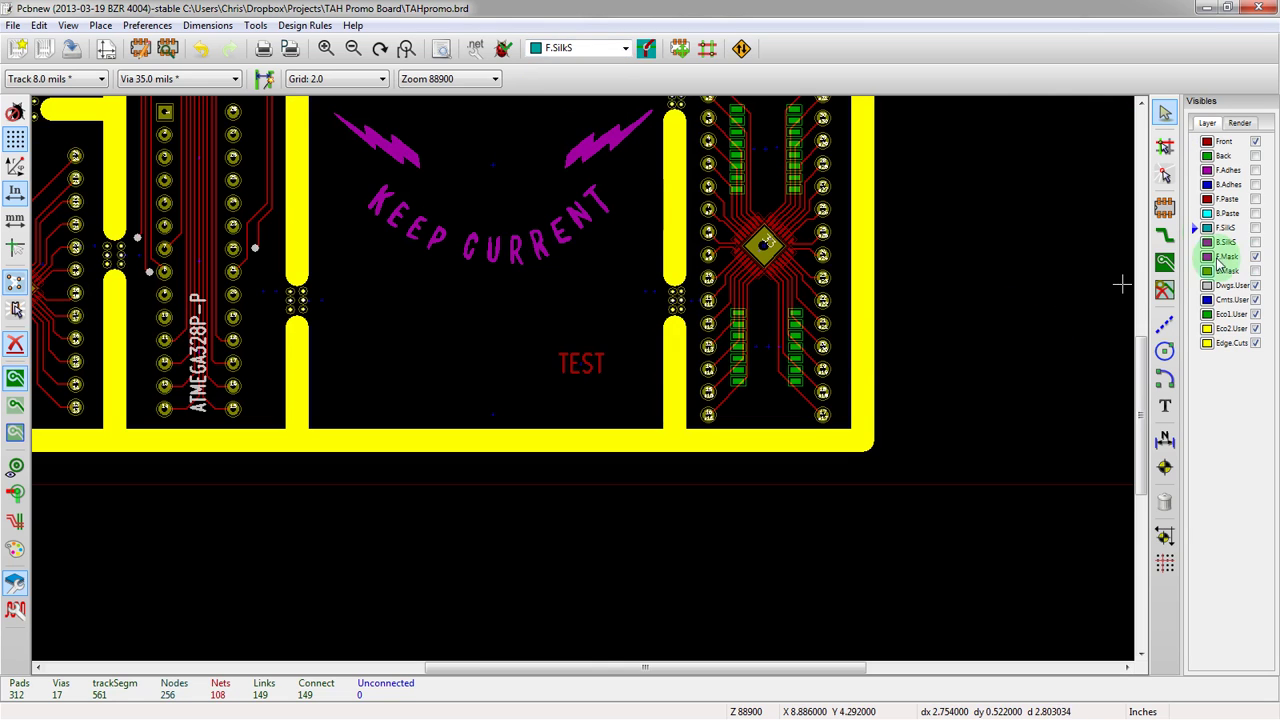
{"action": "left_click", "coordinate": [1257, 213]}
{"action": "left_click", "coordinate": [1256, 227]}
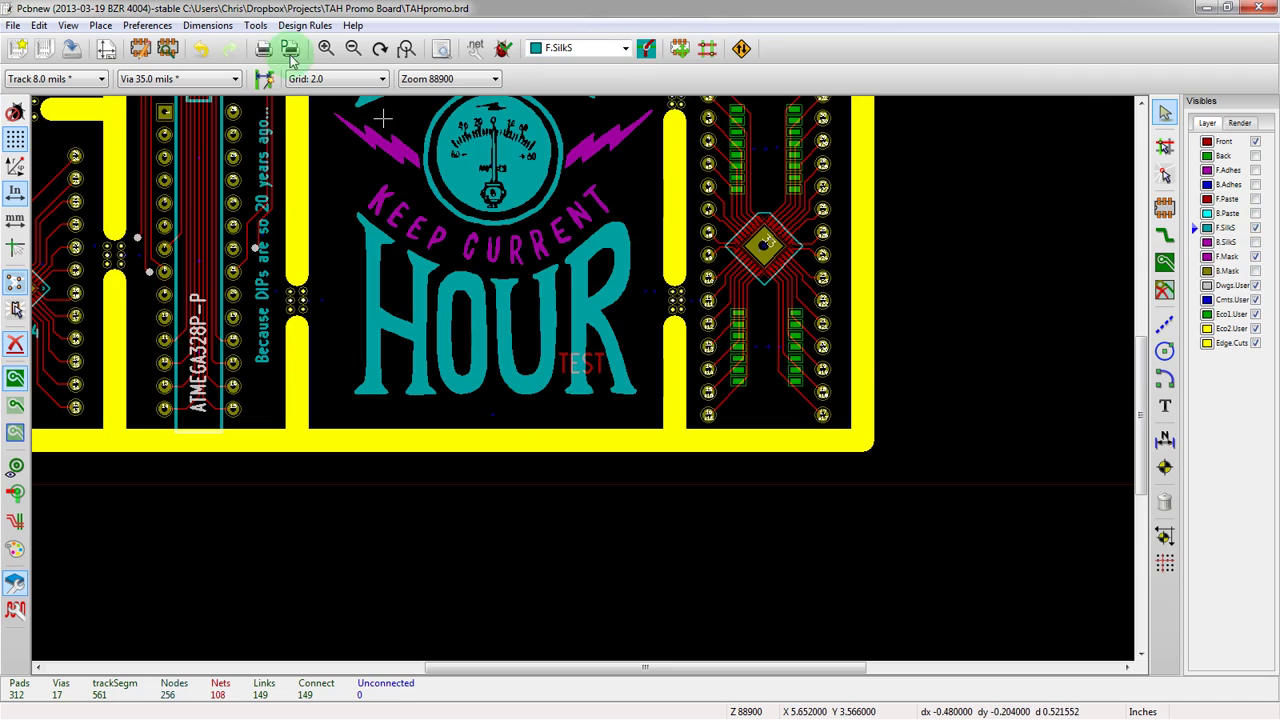
Add silkscreen text TEST2 below the left side of the logo.
{"action": "left_click", "coordinate": [1164, 406]}
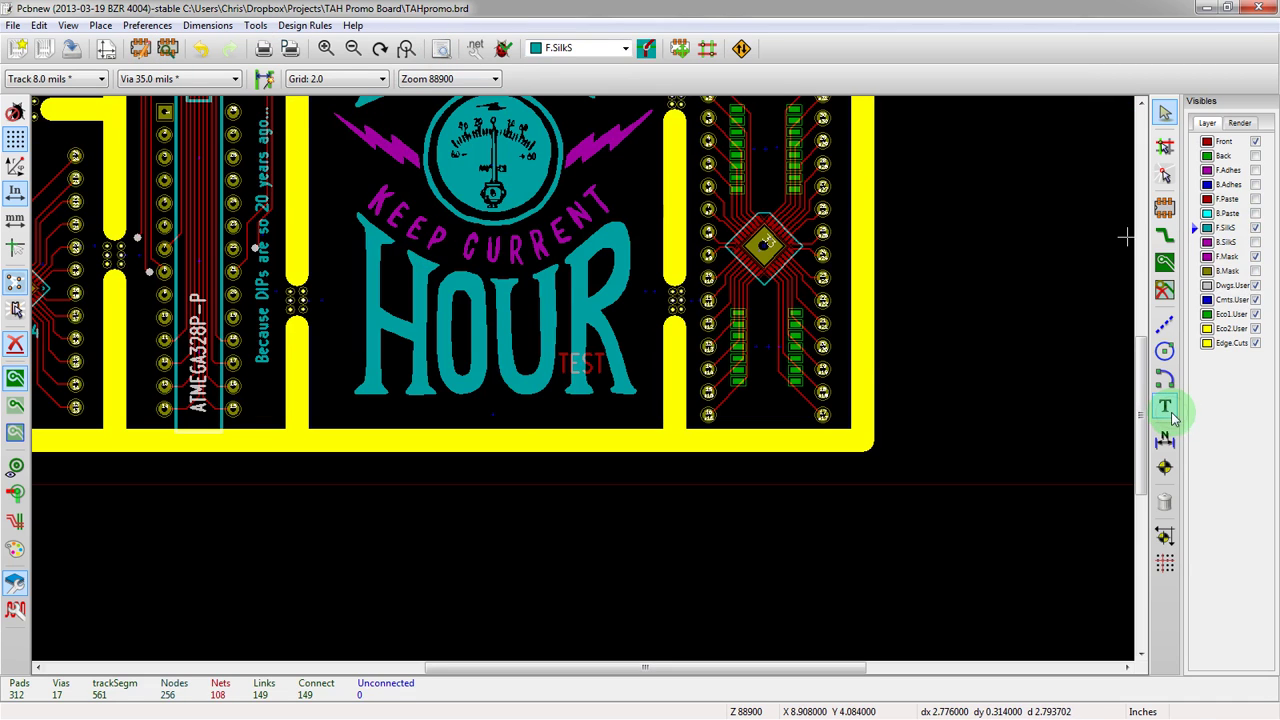
{"action": "left_click", "coordinate": [424, 404]}
{"action": "type", "text": "TEA"}
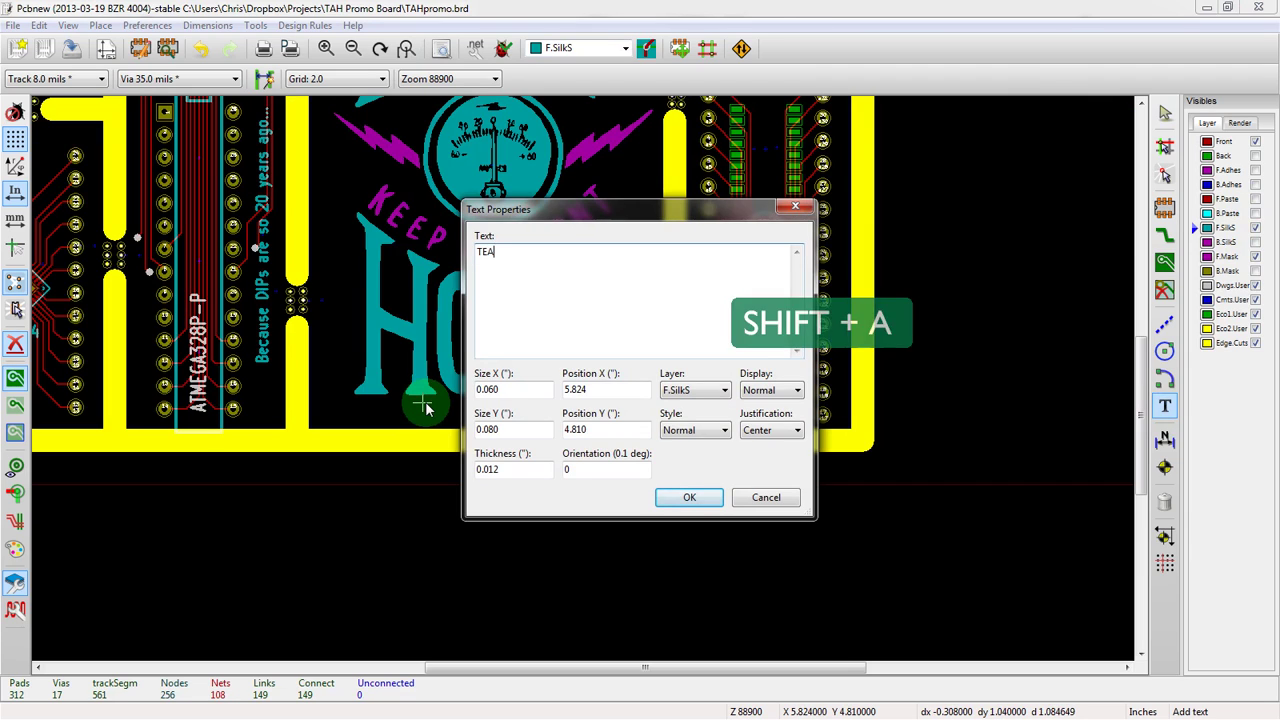
{"action": "type", "text": "T23"}
{"action": "key", "text": "BackSpace"}
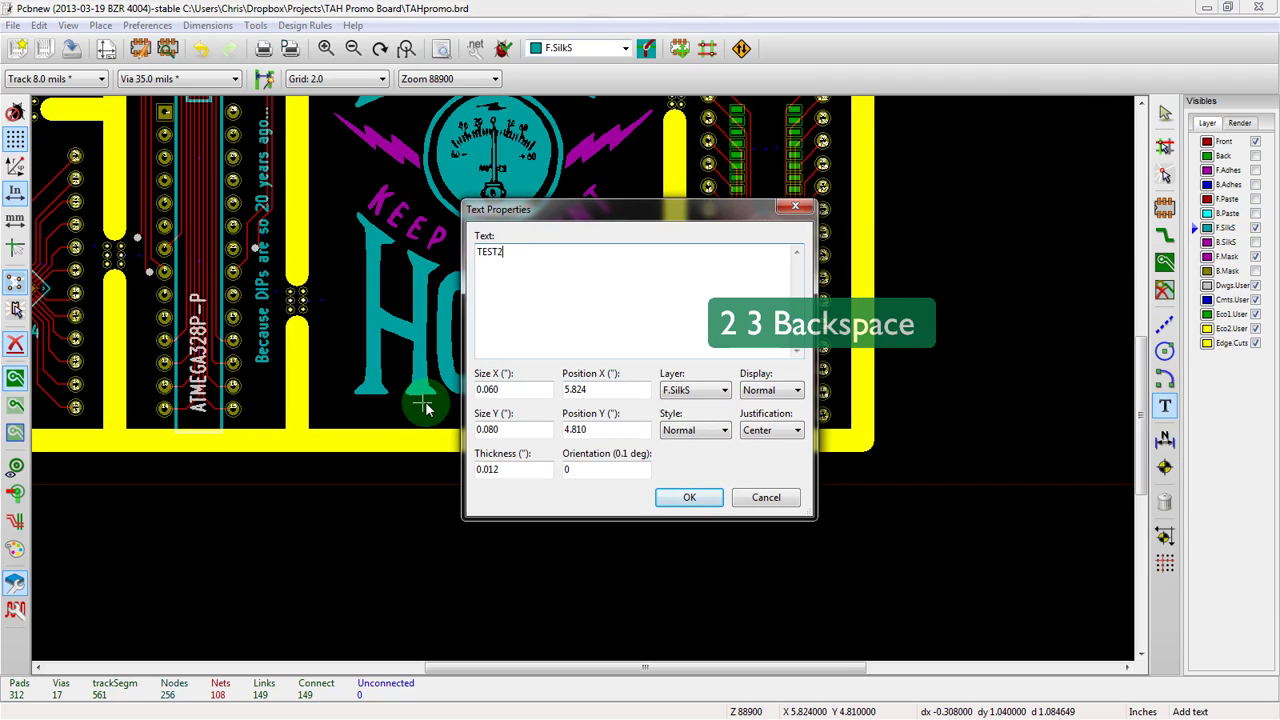
{"action": "key", "text": "Return"}
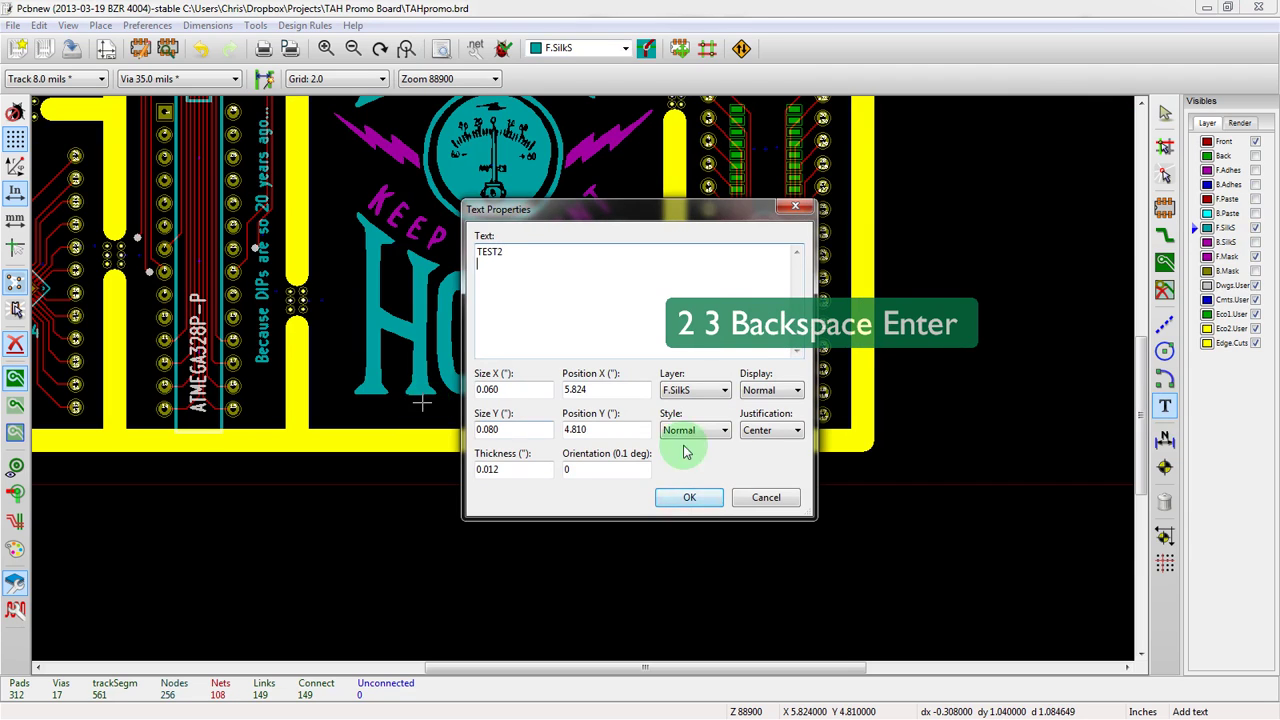
{"action": "key", "text": "BackSpace"}
{"action": "left_click", "coordinate": [689, 497]}
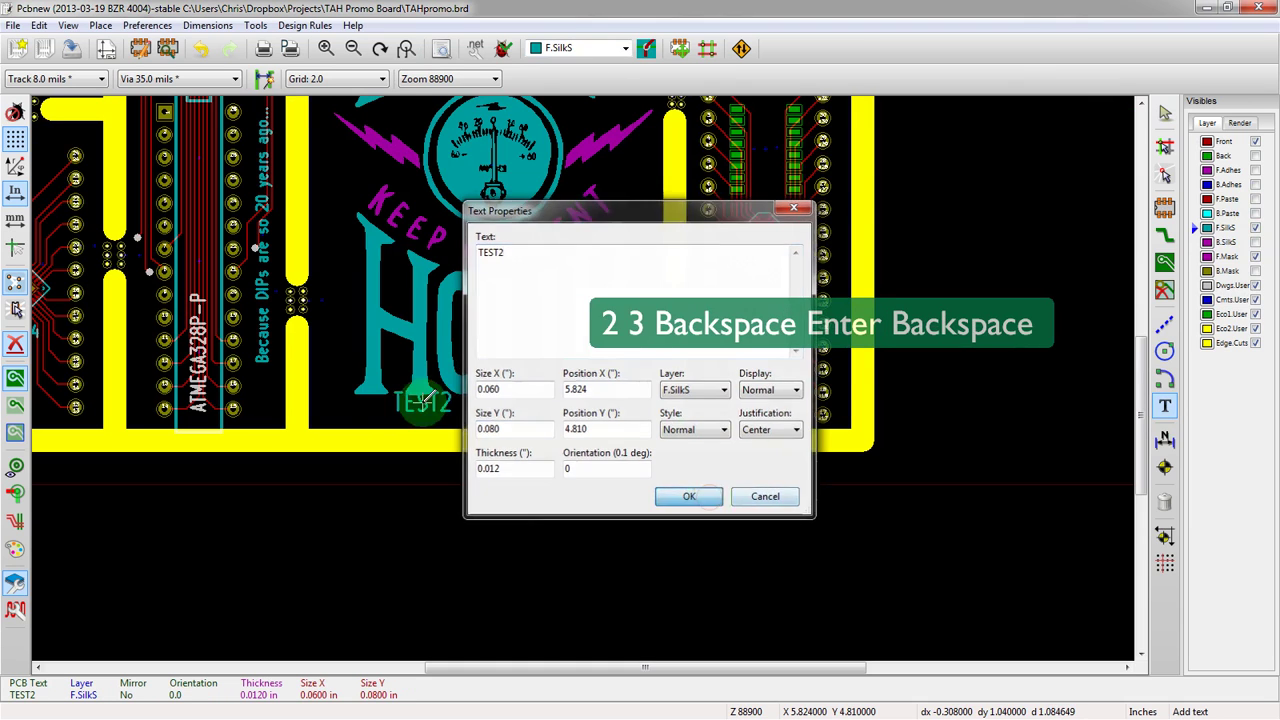
{"action": "scroll", "coordinate": [400, 420], "scroll_direction": "up", "scroll_amount": 1}
{"action": "scroll", "coordinate": [590, 376], "scroll_direction": "up", "scroll_amount": 1}
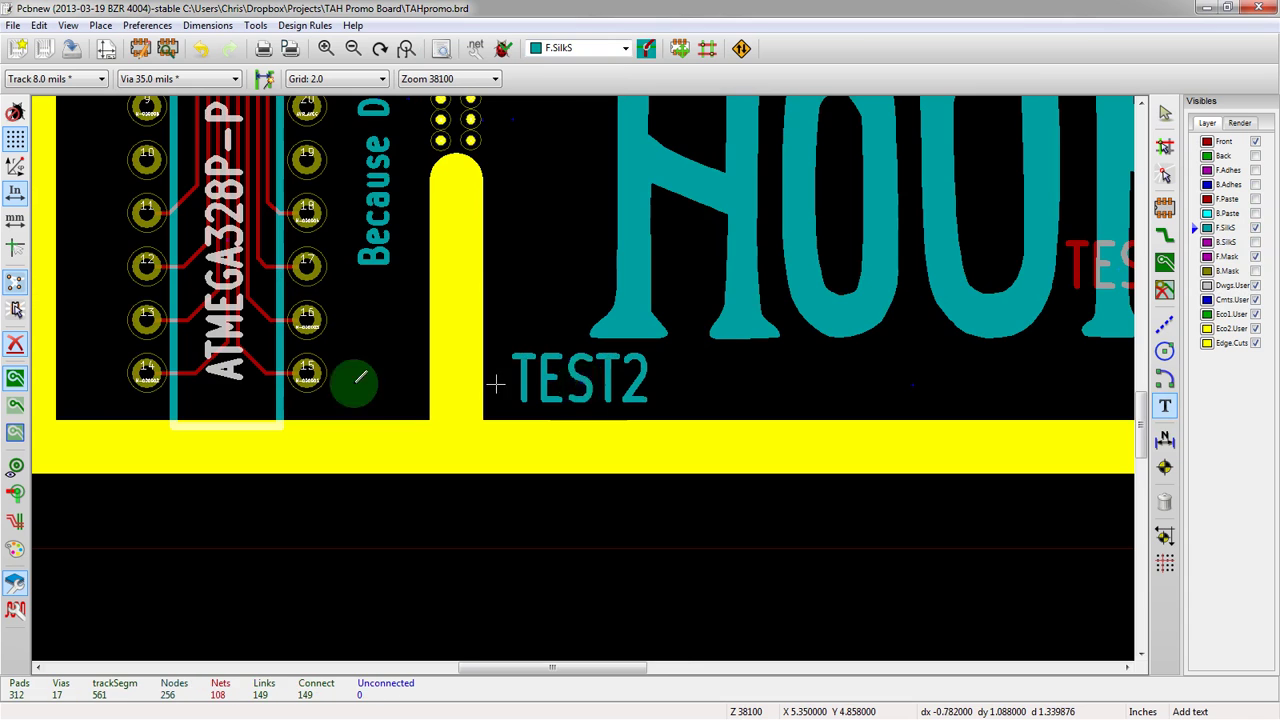
{"action": "scroll", "coordinate": [585, 378], "scroll_direction": "down", "scroll_amount": 3}
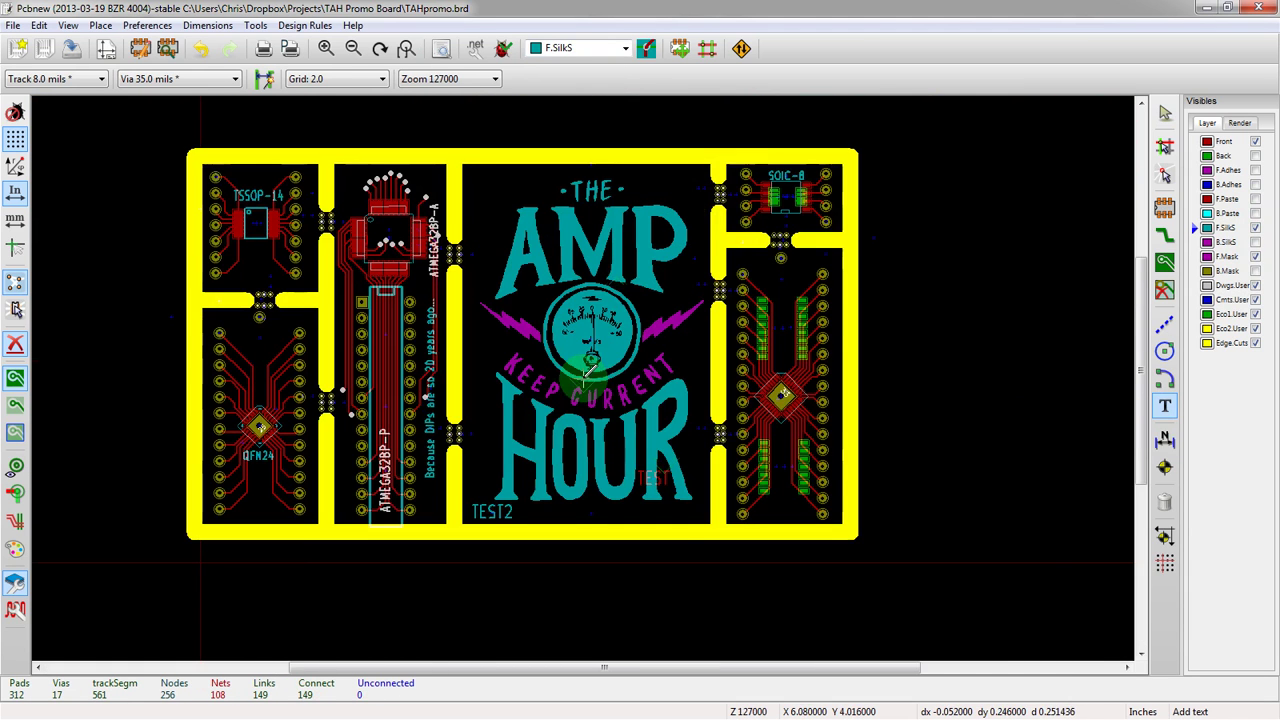
{"action": "scroll", "coordinate": [590, 370], "scroll_direction": "up", "scroll_amount": 1}
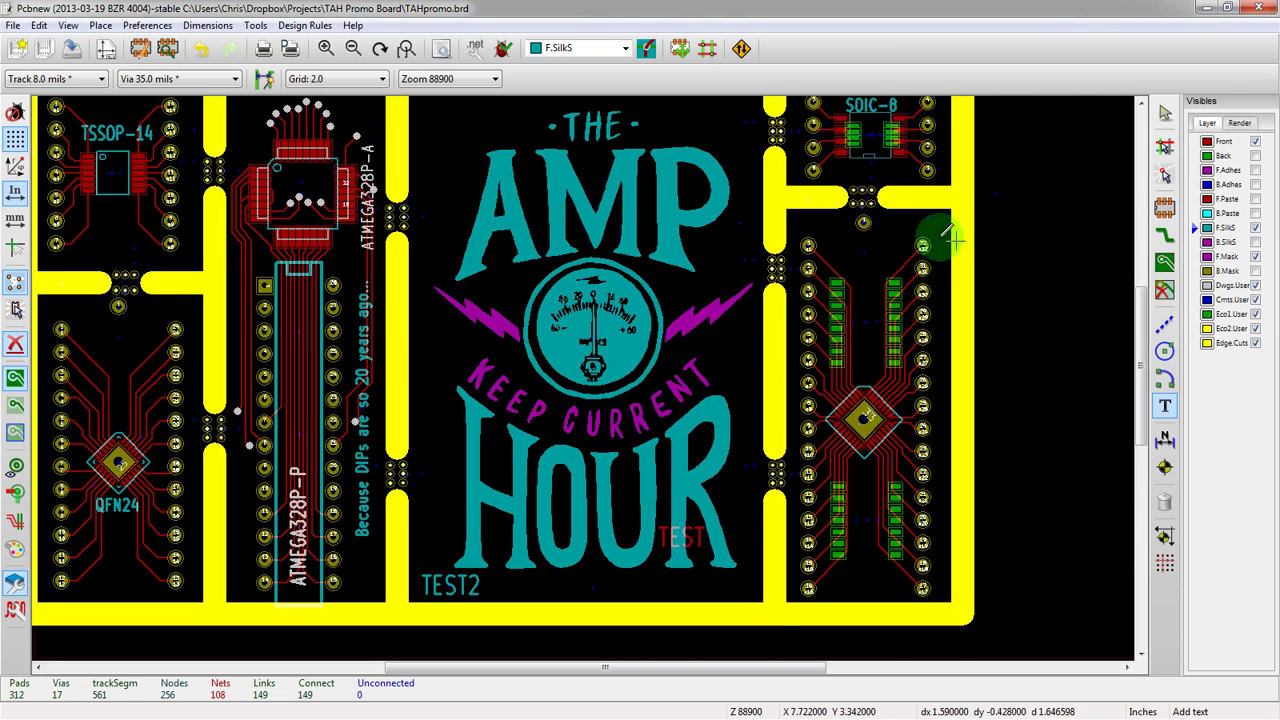
{"action": "scroll", "coordinate": [588, 376], "scroll_direction": "down", "scroll_amount": 2}
{"action": "scroll", "coordinate": [590, 372], "scroll_direction": "down", "scroll_amount": 2}
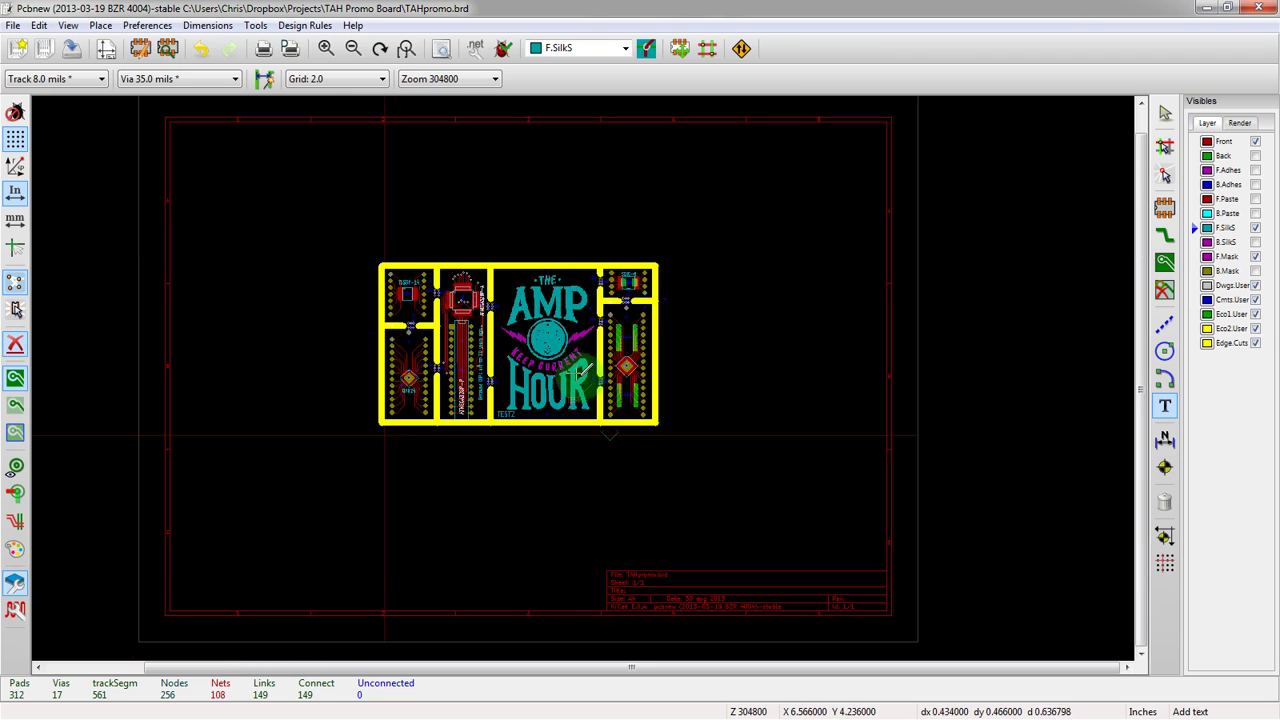
{"action": "scroll", "coordinate": [583, 372], "scroll_direction": "up", "scroll_amount": 4}
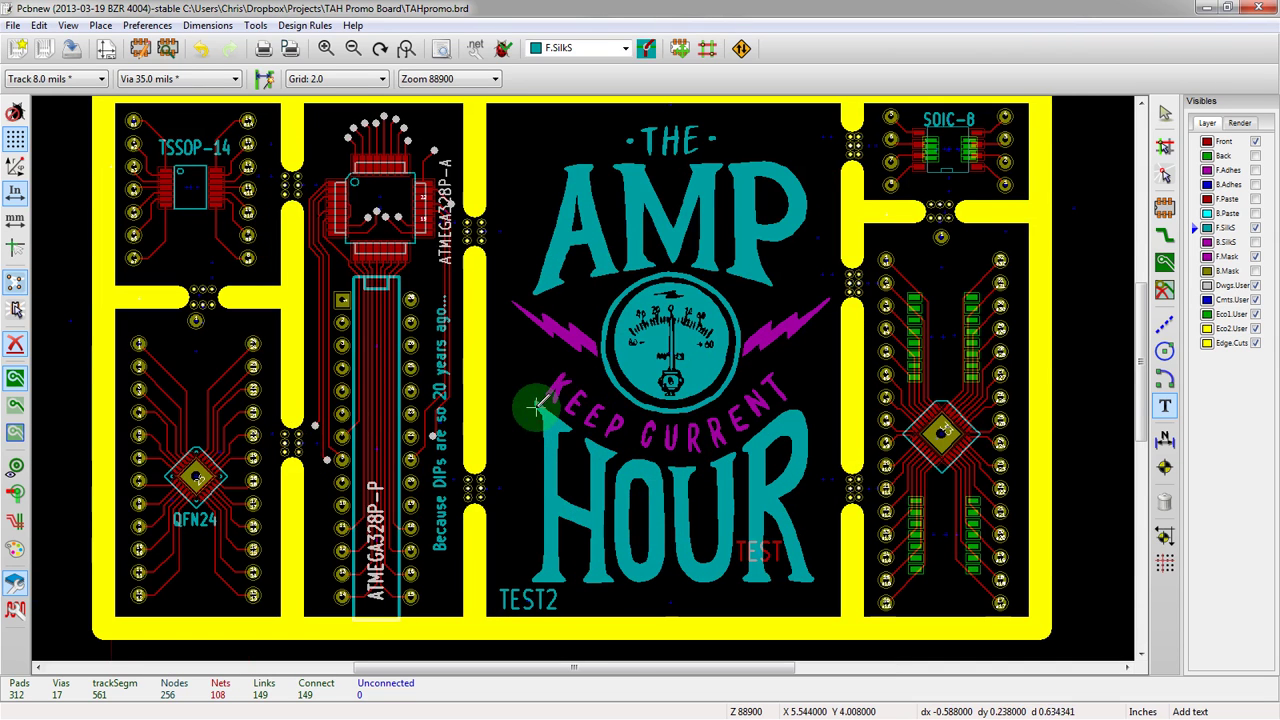
{"action": "scroll", "coordinate": [575, 378], "scroll_direction": "down", "scroll_amount": 1}
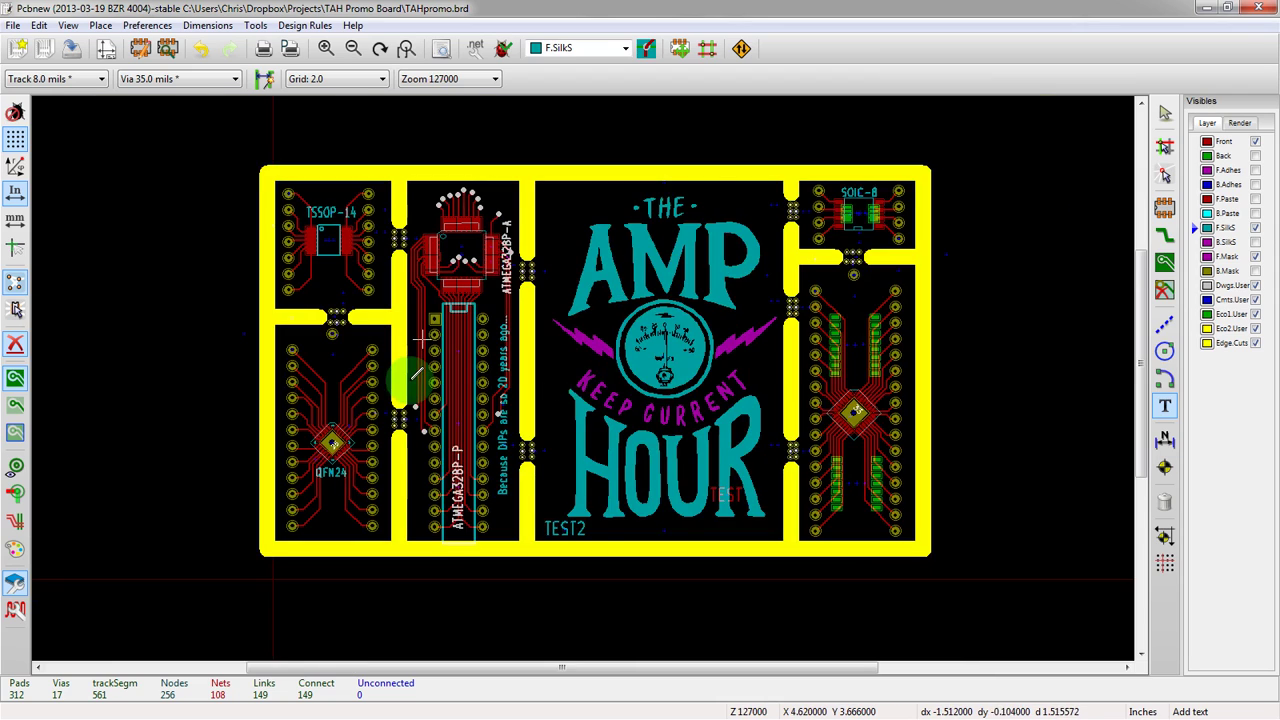
{"action": "scroll", "coordinate": [412, 380], "scroll_direction": "up", "scroll_amount": 2}
{"action": "scroll", "coordinate": [648, 484], "scroll_direction": "down", "scroll_amount": 6}
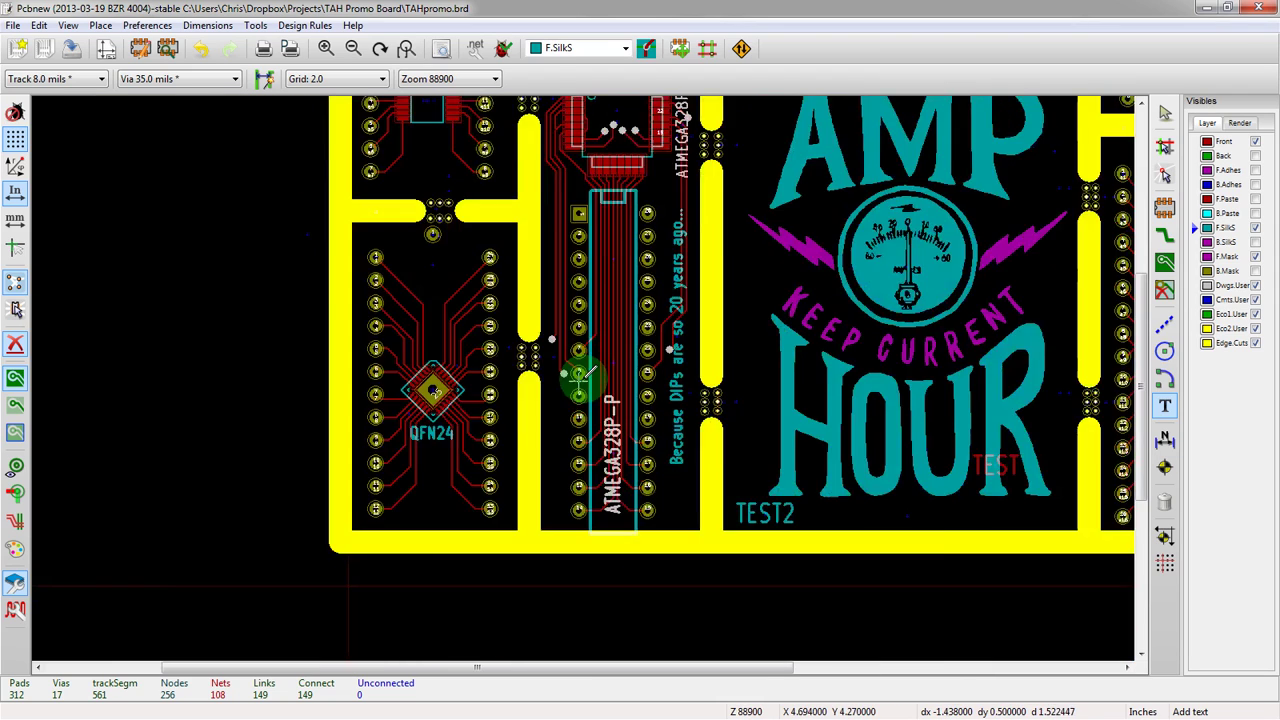
{"action": "scroll", "coordinate": [588, 370], "scroll_direction": "up", "scroll_amount": 2}
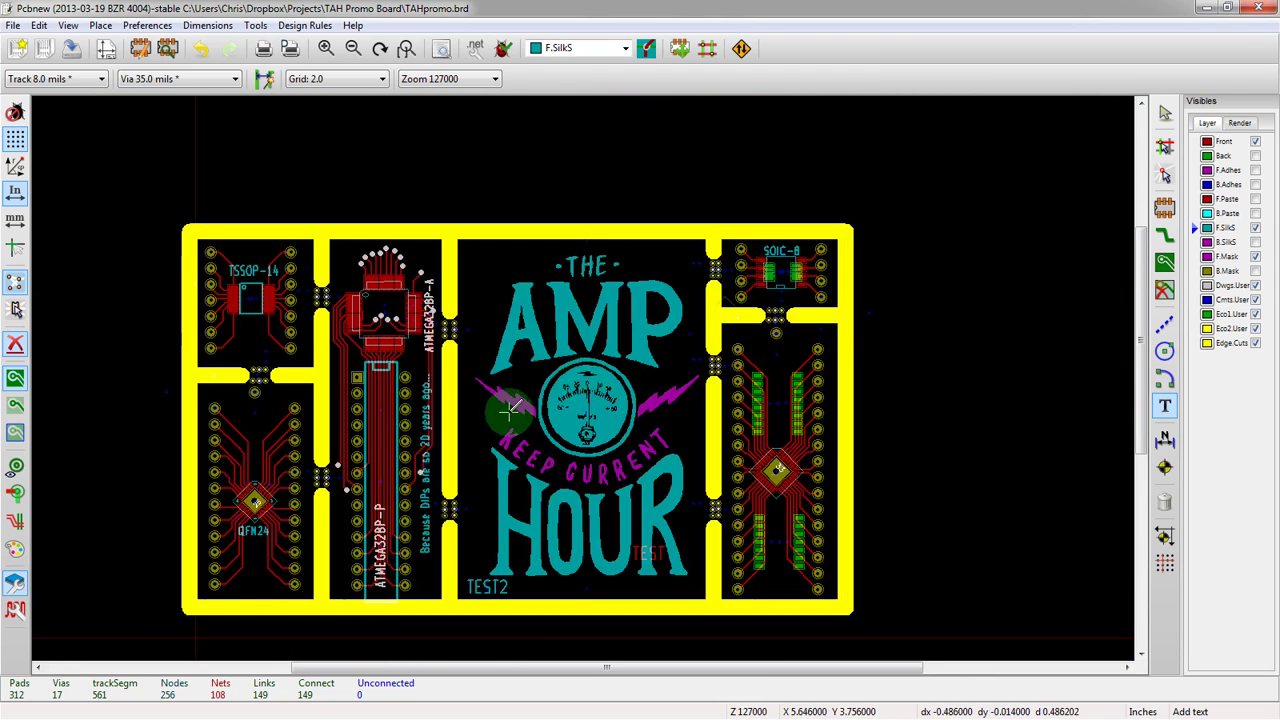
{"action": "scroll", "coordinate": [585, 375], "scroll_direction": "up", "scroll_amount": 1}
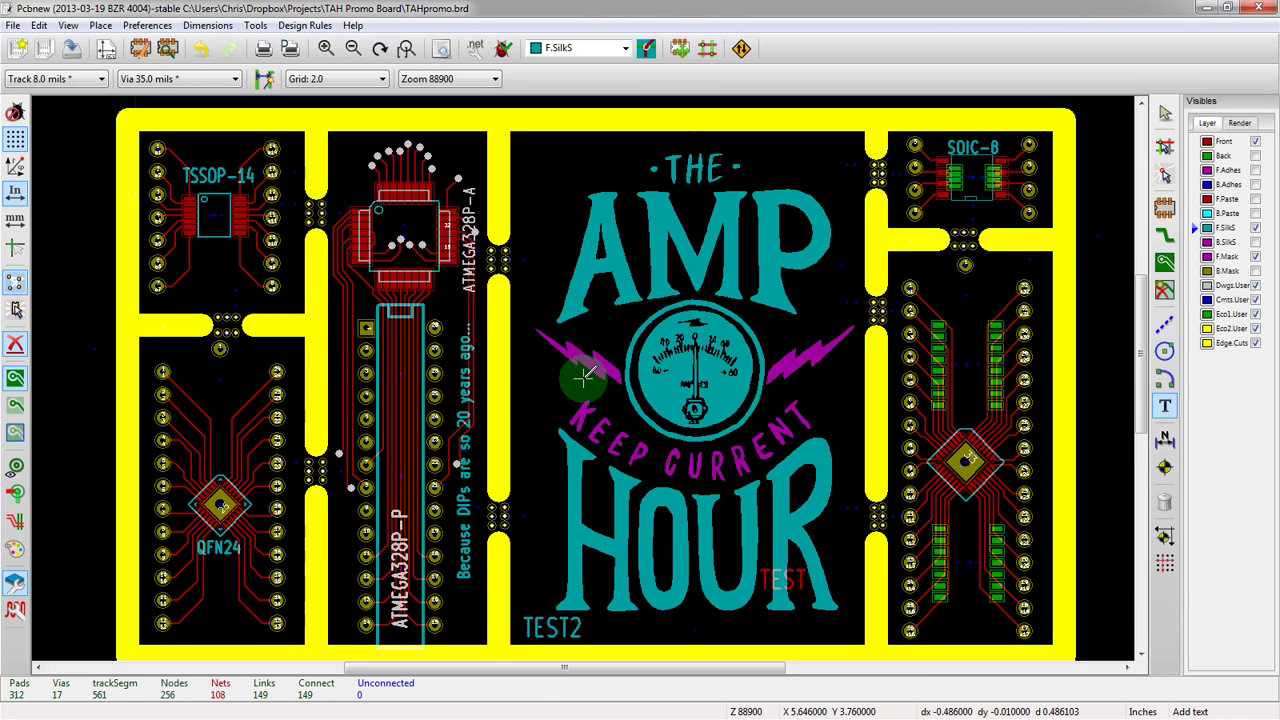